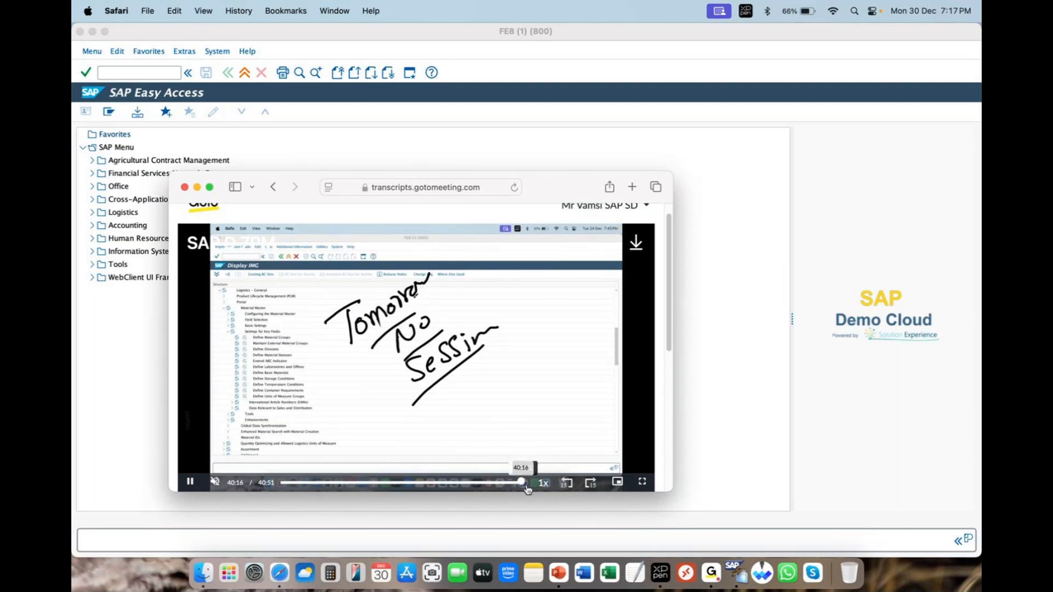
Step: Rewind the recorded session video to about 39:38 to review where it ended, and close the browser window
{"action": "left_click_drag", "start_coordinate": [521, 486], "coordinate": [517, 486]}
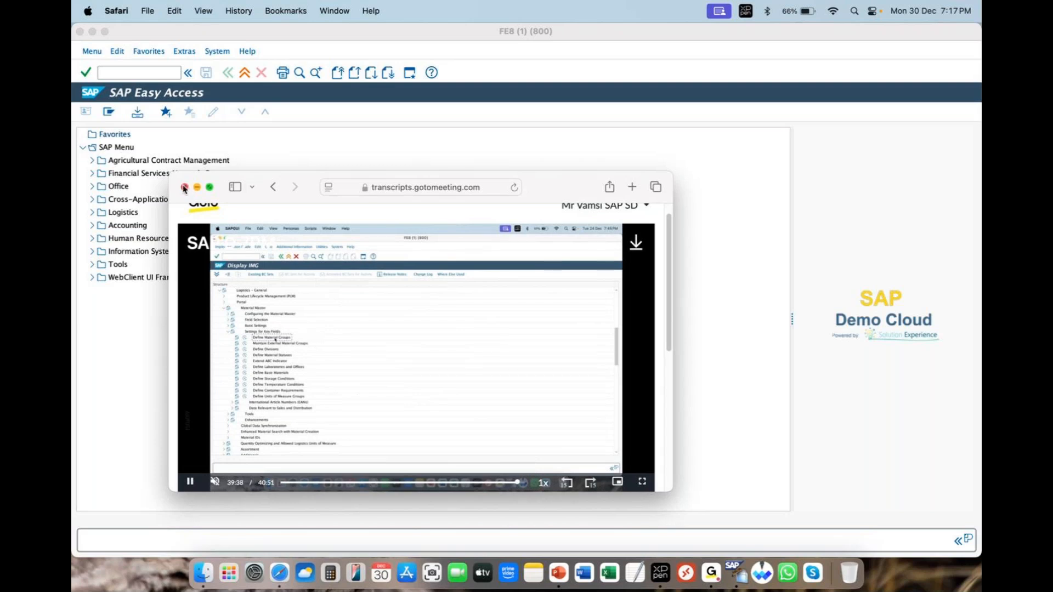
{"action": "left_click", "coordinate": [184, 188]}
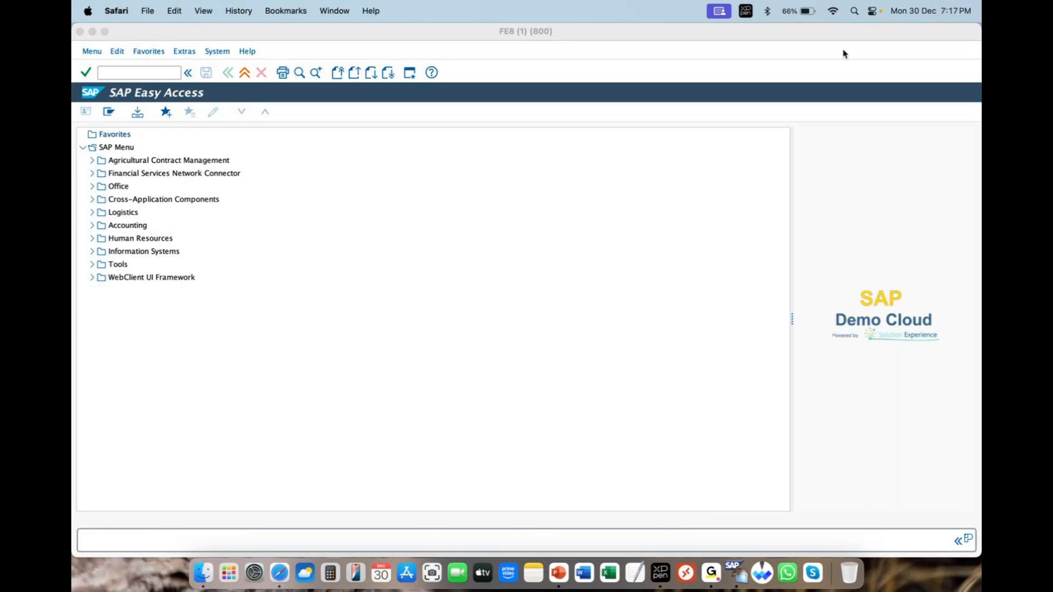
{"action": "left_click", "coordinate": [887, 54]}
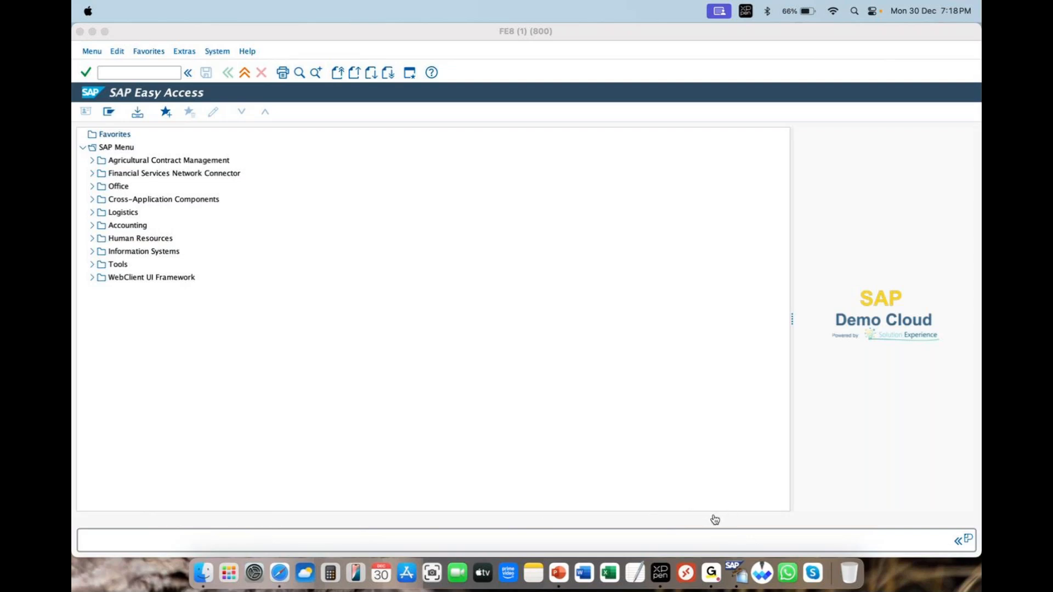
Step: Switch to SAP GUI, open the SAP Reference IMG from the Customizing: Execute Project transaction, and make the window full screen
{"action": "left_click", "coordinate": [126, 75]}
{"action": "type", "text": "so"}
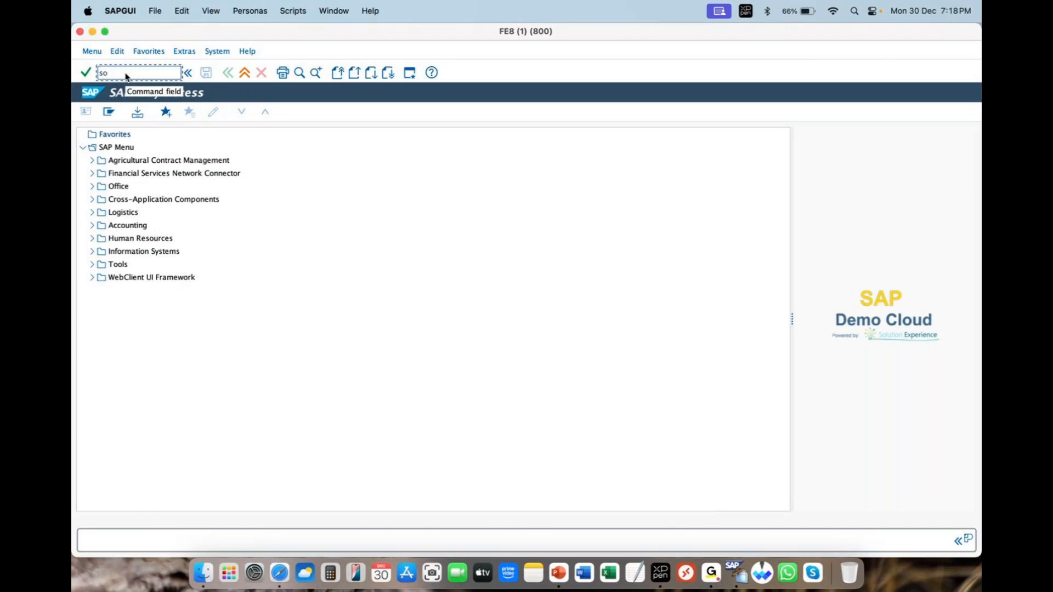
{"action": "type", "text": "ro"}
{"action": "key", "text": "Return"}
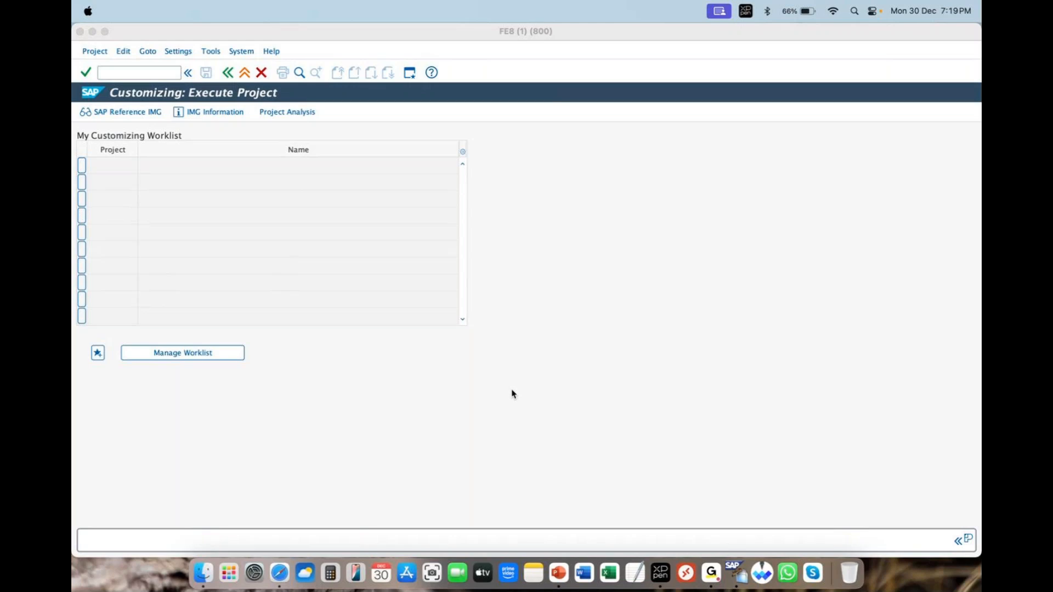
{"action": "left_click", "coordinate": [122, 113]}
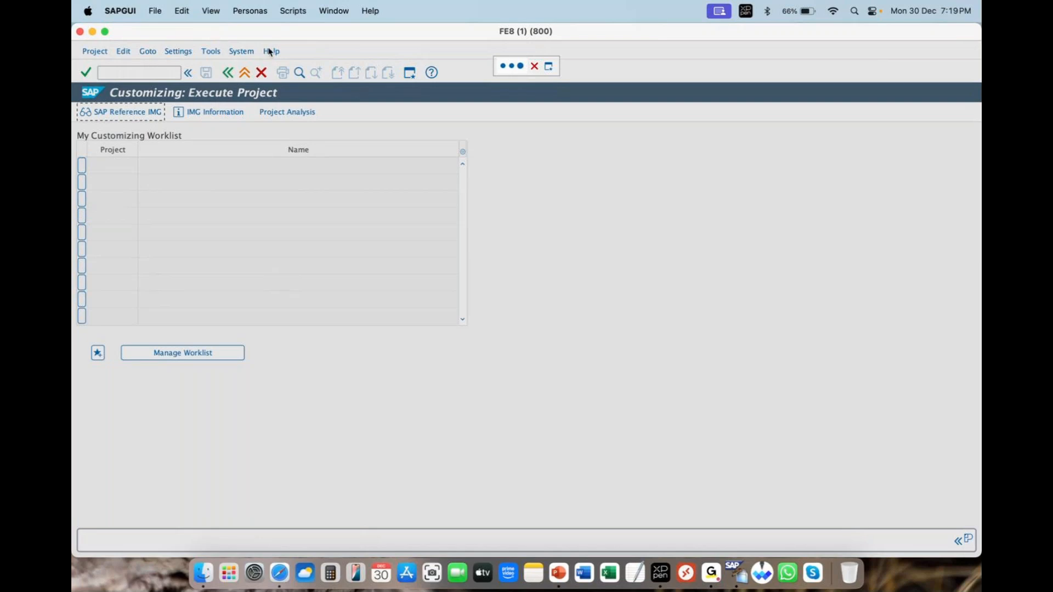
{"action": "left_click", "coordinate": [105, 31]}
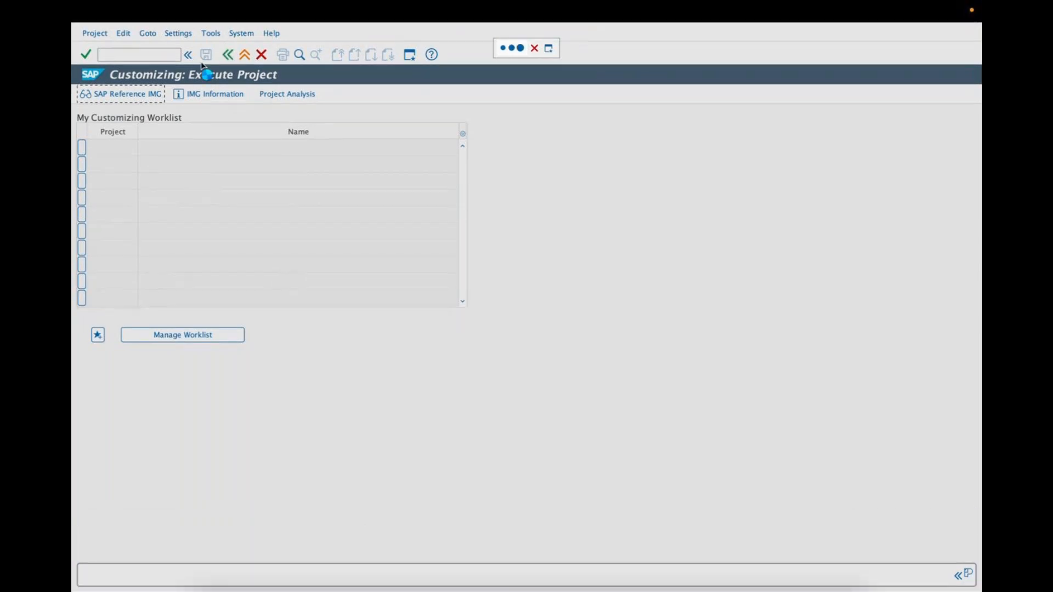
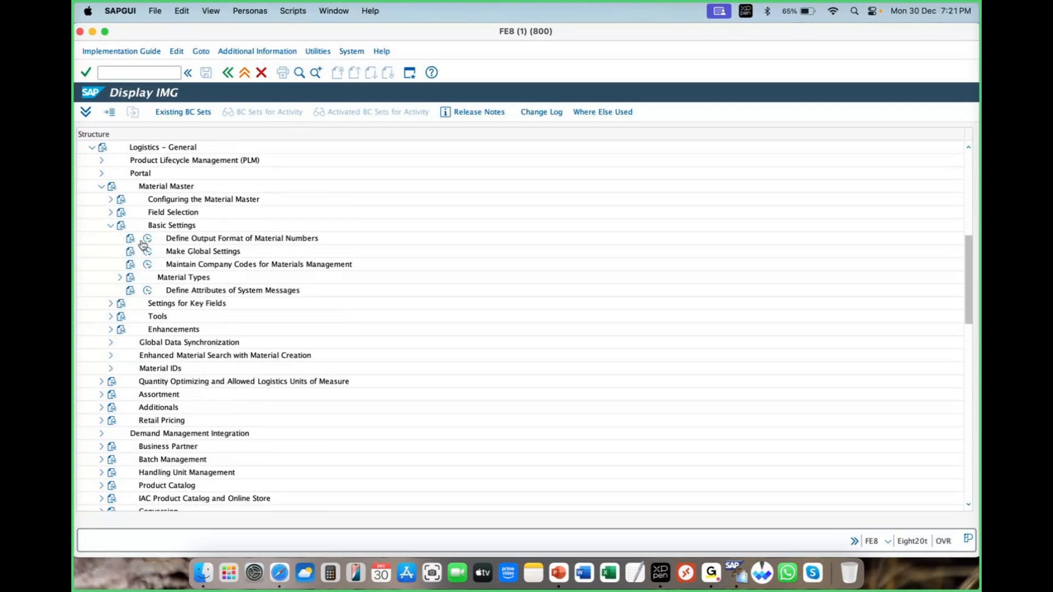
Step: Collapse Basic Settings, expand Settings for Key Fields under Material Master, and open the Define Material Groups activity
{"action": "left_click", "coordinate": [206, 266]}
{"action": "left_click", "coordinate": [195, 277]}
{"action": "left_click", "coordinate": [110, 226]}
{"action": "left_click", "coordinate": [156, 240]}
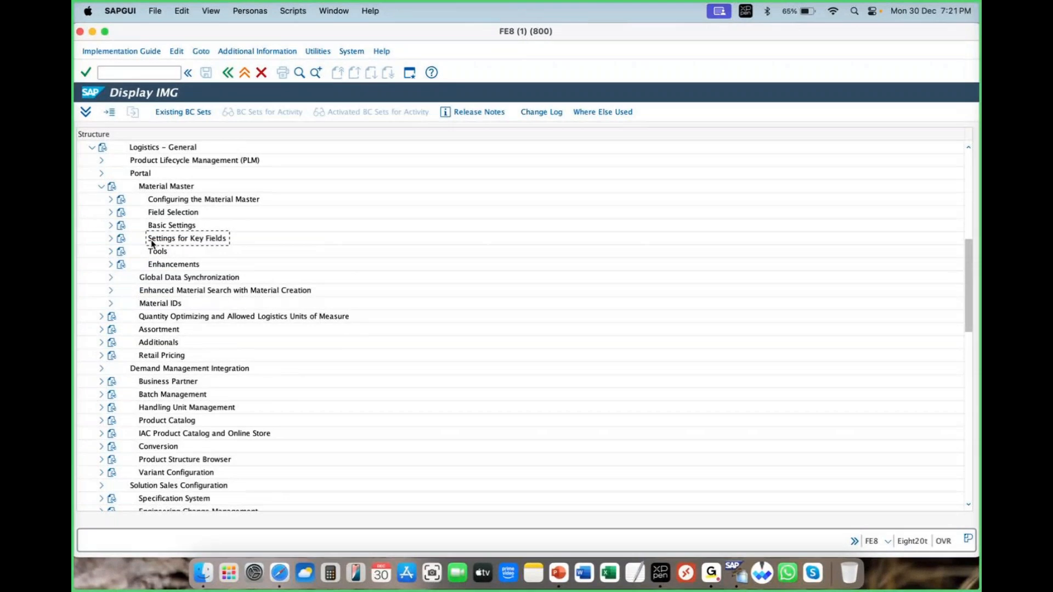
{"action": "left_click", "coordinate": [111, 239]}
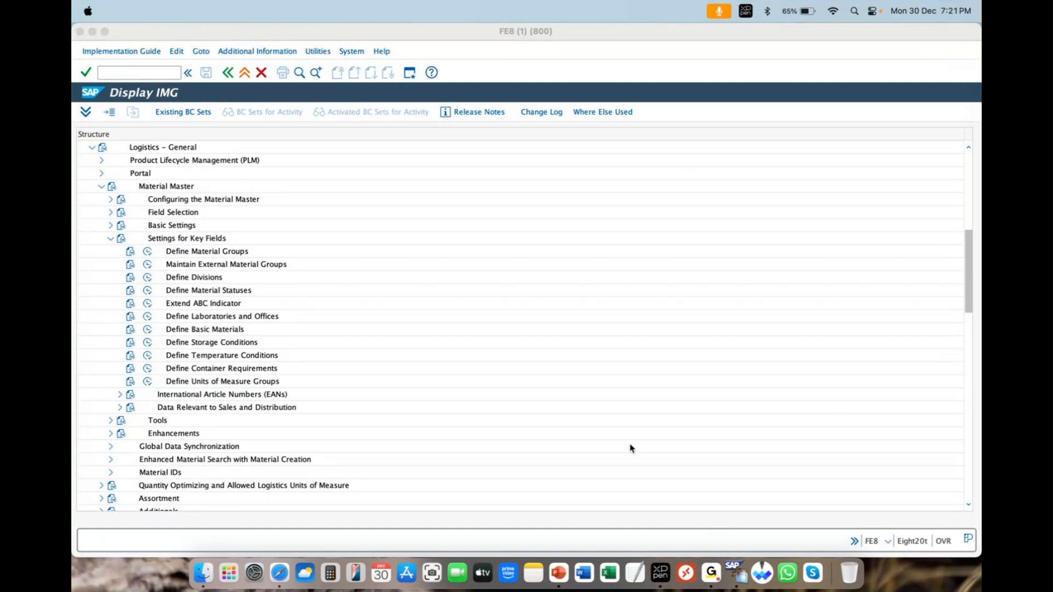
{"action": "left_click", "coordinate": [147, 252]}
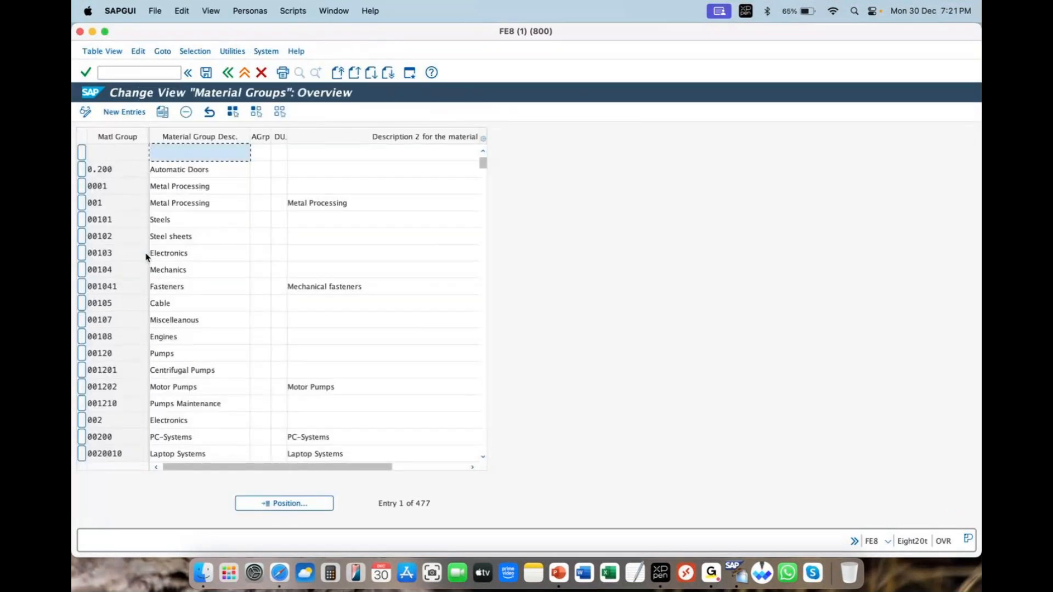
Step: Start new entries in the Material Groups view and enter zara-cl-k as the first material group
{"action": "left_click", "coordinate": [136, 113]}
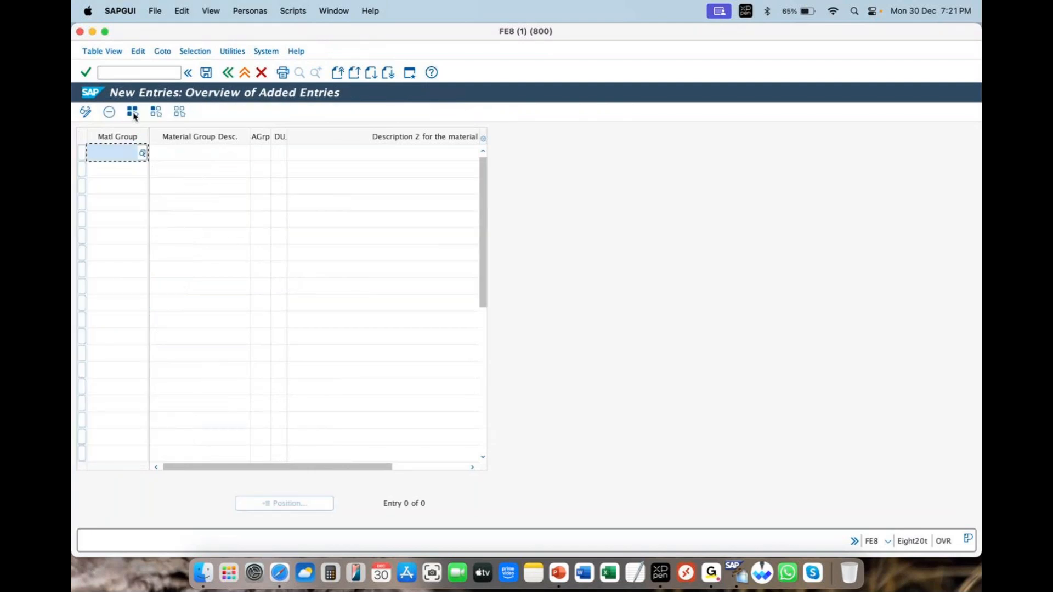
{"action": "type", "text": "zara-"}
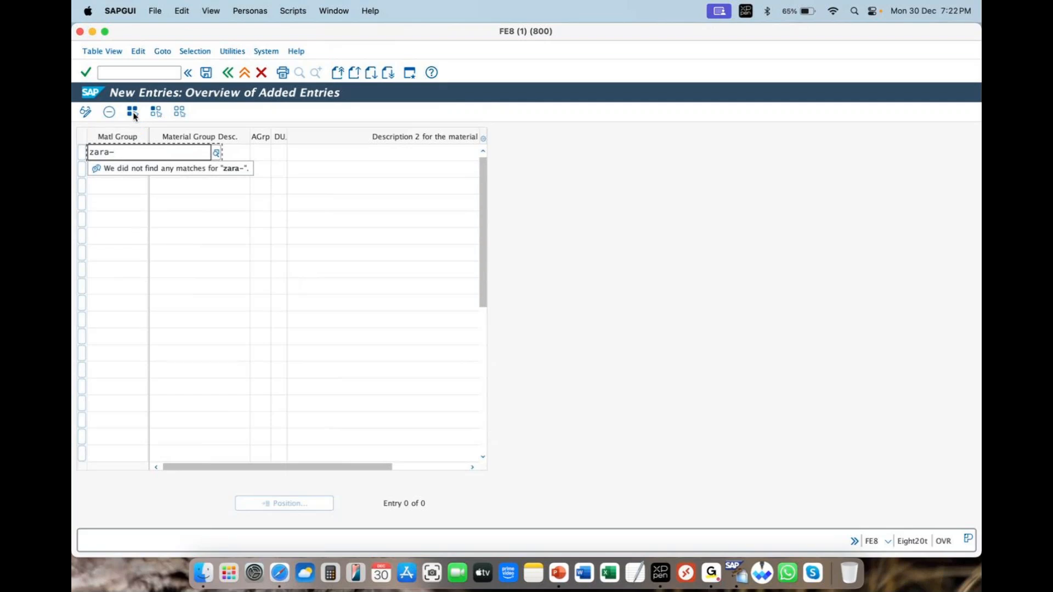
{"action": "type", "text": "cl-k"}
{"action": "key", "text": "Tab"}
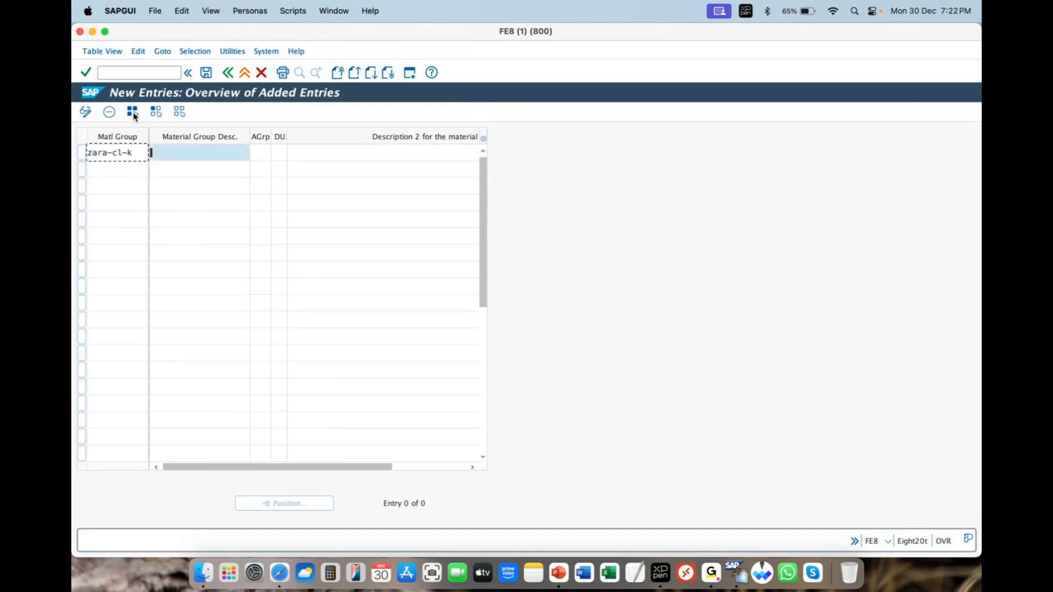
Step: Set the description of material group zara-cl-k to "zara clothing kids"
{"action": "type", "text": "zara clothing lids"}
{"action": "key", "text": "Tab"}
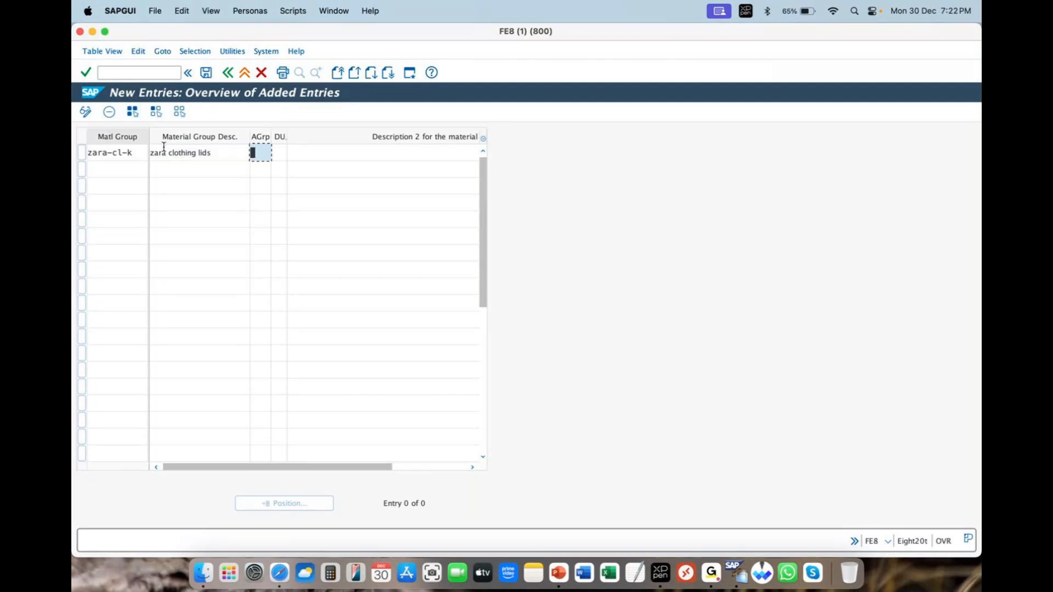
{"action": "left_click", "coordinate": [235, 154]}
{"action": "key", "text": "BackSpace"}
{"action": "key", "text": "BackSpace"}
{"action": "key", "text": "BackSpace"}
{"action": "key", "text": "BackSpace"}
{"action": "type", "text": "kids"}
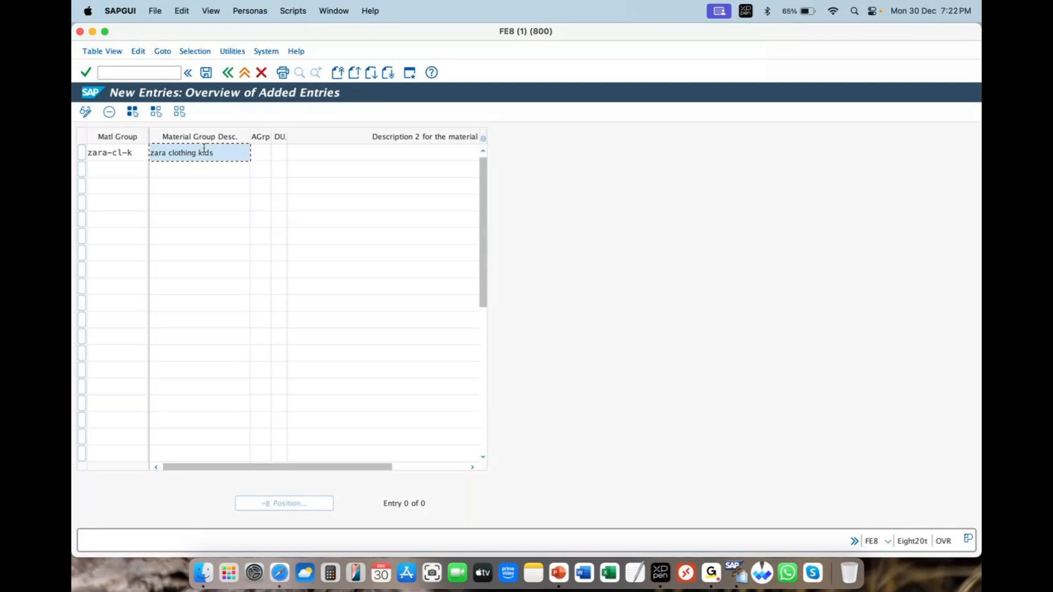
Step: Add material group zara-cl-m with the description "zara clothing mens" in the second row
{"action": "left_click", "coordinate": [89, 167]}
{"action": "type", "text": "zara-cl-m"}
{"action": "key", "text": "Tab"}
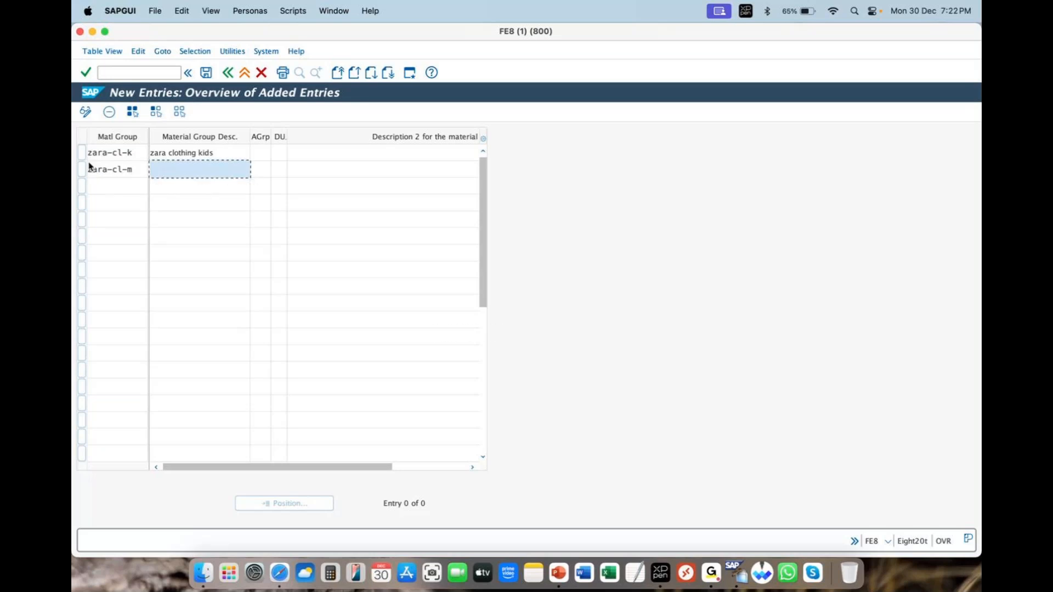
{"action": "type", "text": "zara clothing mens"}
Step: Add material group zara-cl-w with the description "zara clothing womens" in the third row
{"action": "left_click", "coordinate": [103, 185]}
{"action": "type", "text": "zar"}
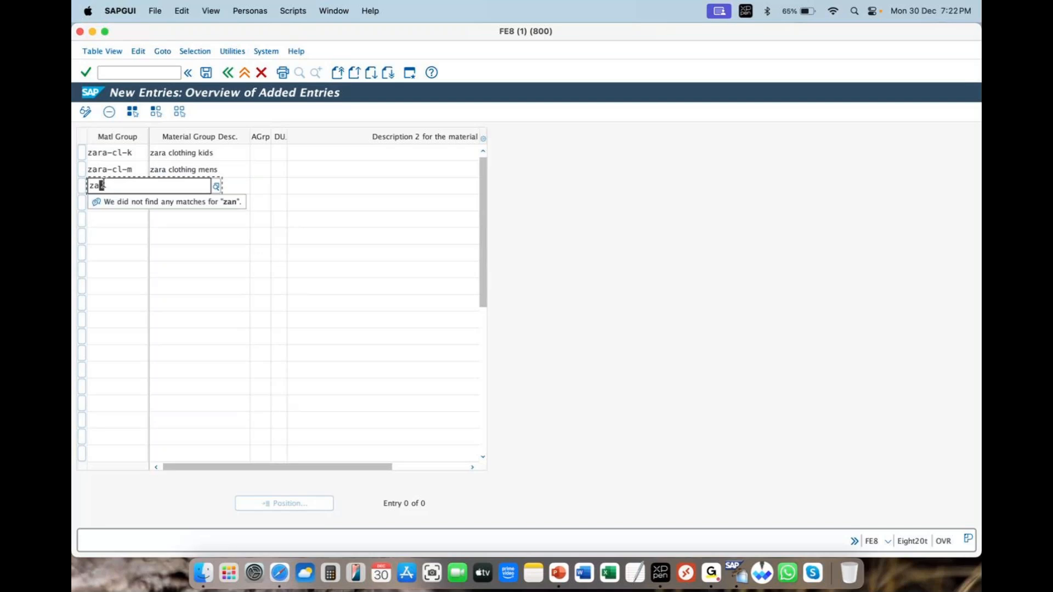
{"action": "type", "text": "a-cl"}
{"action": "left_click", "coordinate": [105, 187]}
{"action": "type", "text": "-w"}
{"action": "key", "text": "Tab"}
{"action": "type", "text": "zara"}
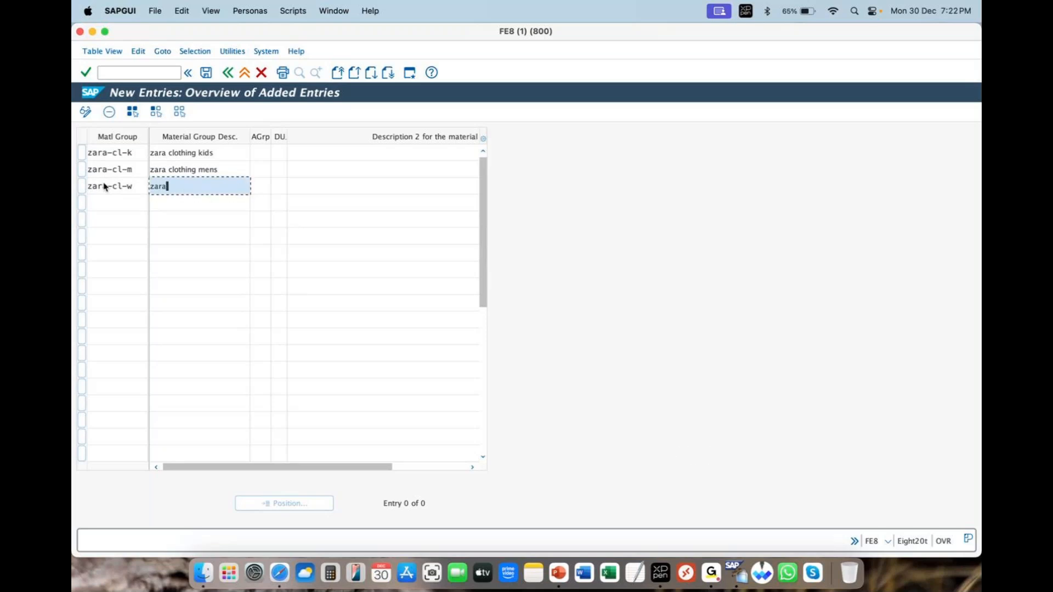
{"action": "type", "text": " clothing womens"}
Step: Save the new material groups under the own customizing request described as zara, and return to the IMG structure
{"action": "left_click", "coordinate": [214, 70]}
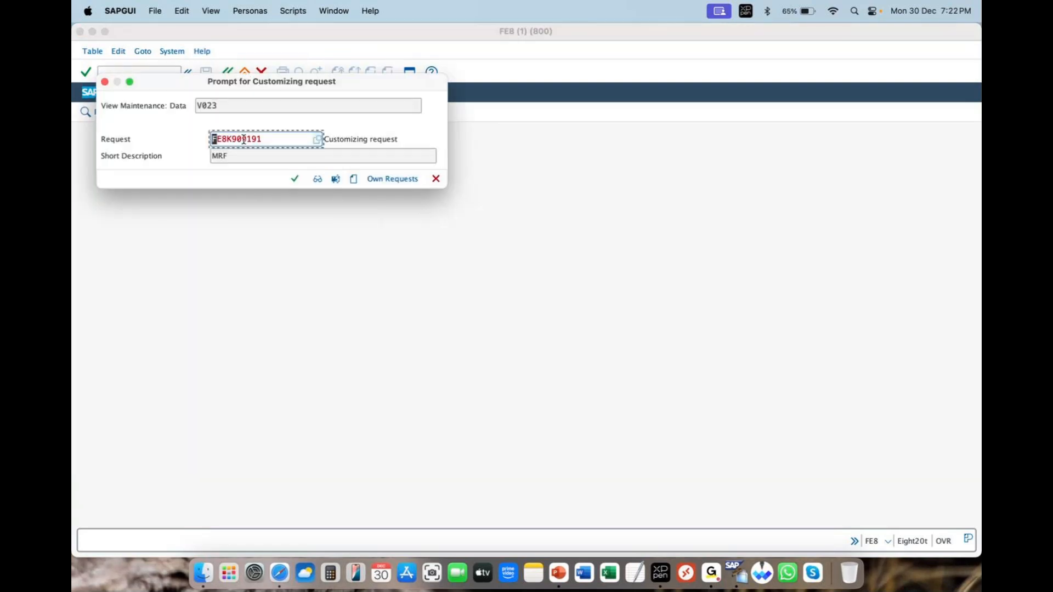
{"action": "left_click", "coordinate": [393, 179]}
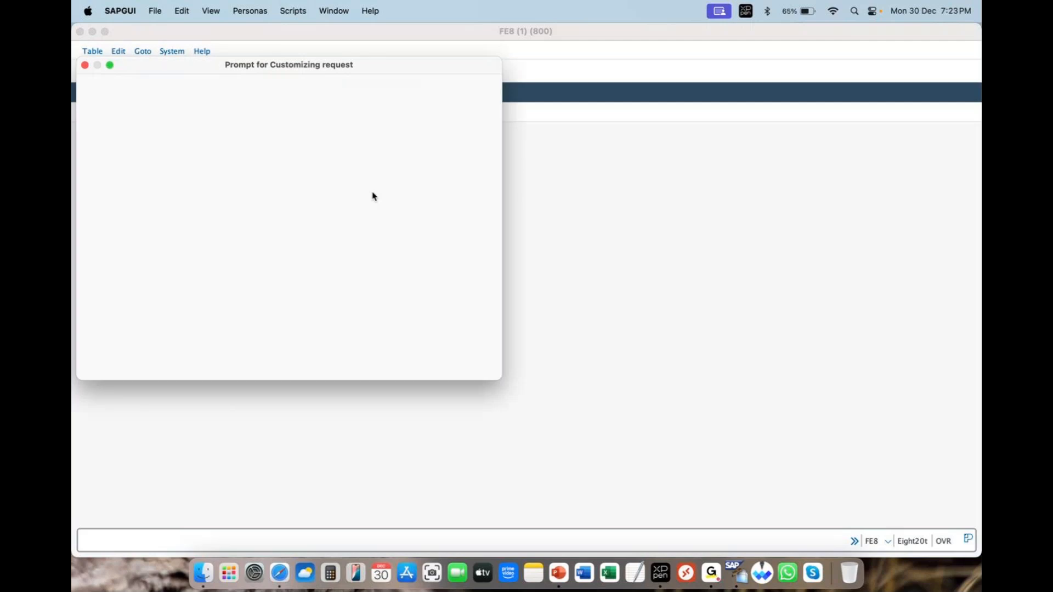
{"action": "double_click", "coordinate": [324, 198]}
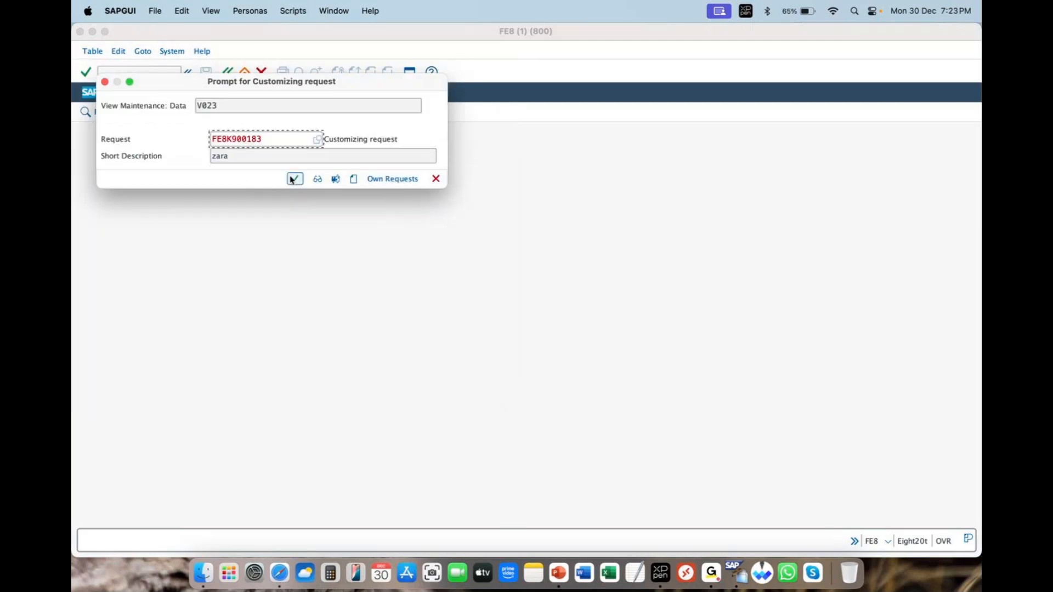
{"action": "left_click", "coordinate": [291, 180]}
{"action": "left_click", "coordinate": [230, 74]}
{"action": "left_click", "coordinate": [230, 74]}
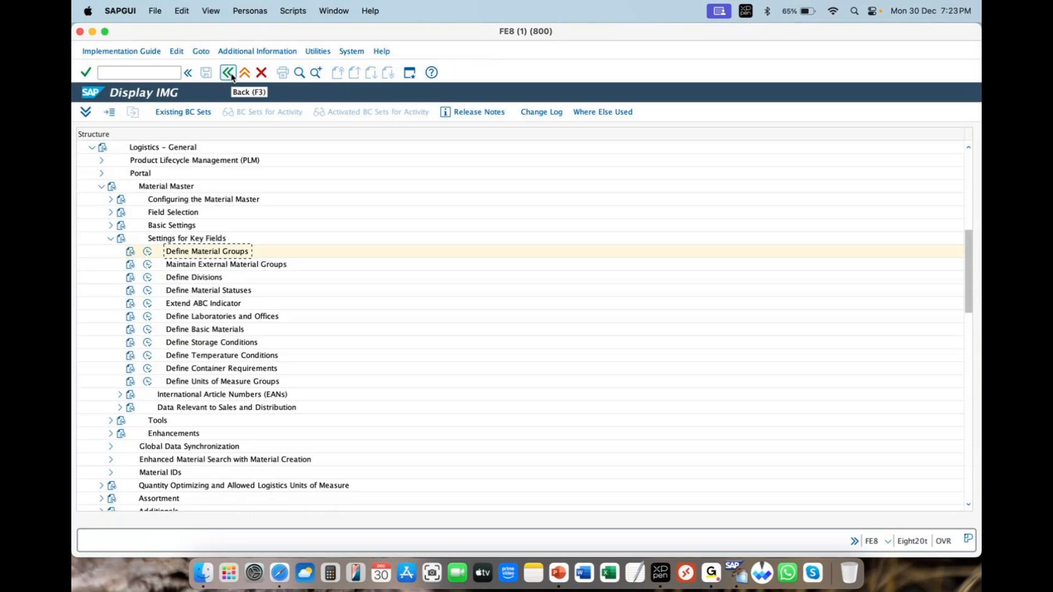
Step: Return to SAP Easy Access and expand Logistics, Sales and Distribution, Master Data, Products, and Material
{"action": "left_click", "coordinate": [230, 74]}
{"action": "left_click", "coordinate": [91, 51]}
{"action": "left_click", "coordinate": [104, 113]}
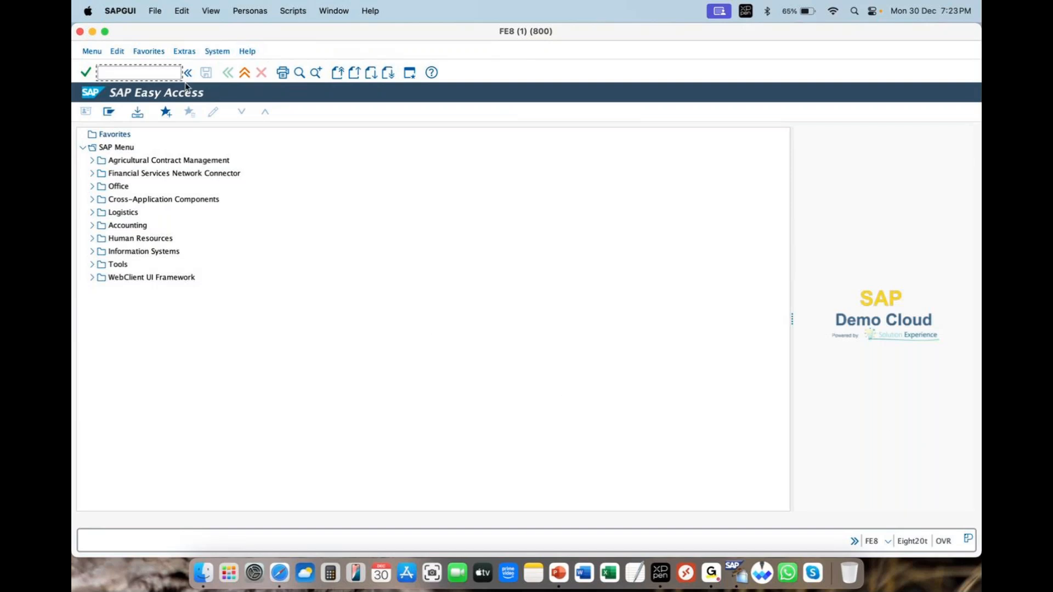
{"action": "left_click", "coordinate": [92, 213]}
{"action": "left_click", "coordinate": [101, 239]}
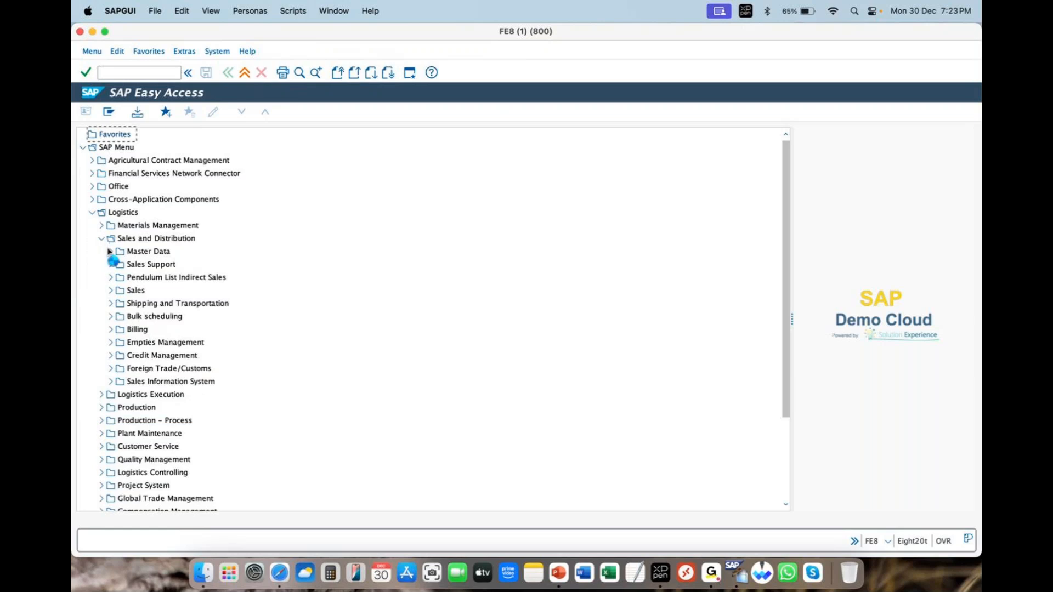
{"action": "left_click", "coordinate": [111, 253]}
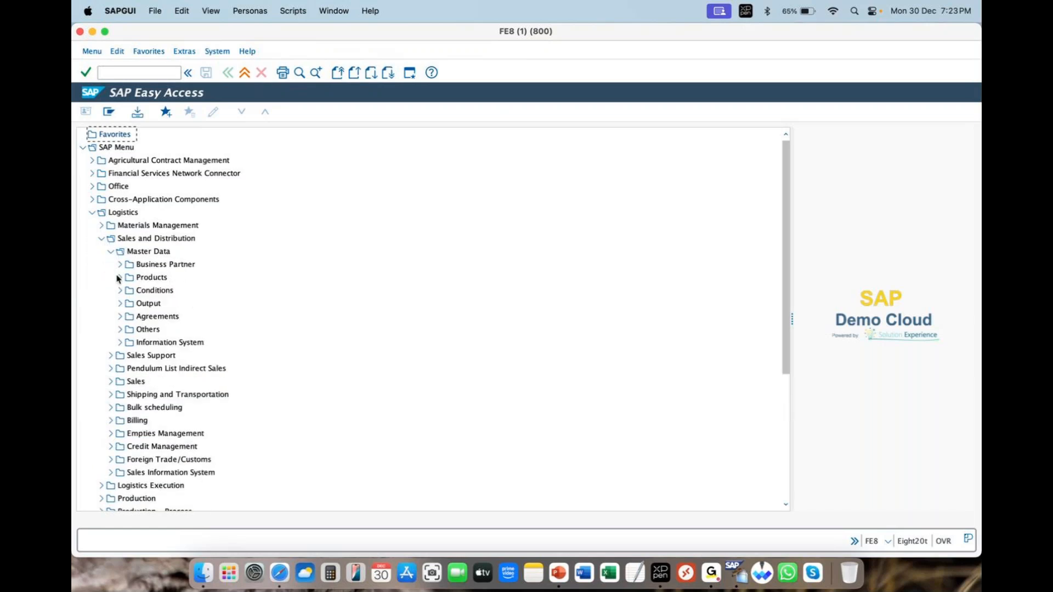
{"action": "left_click", "coordinate": [118, 278]}
{"action": "left_click", "coordinate": [129, 291]}
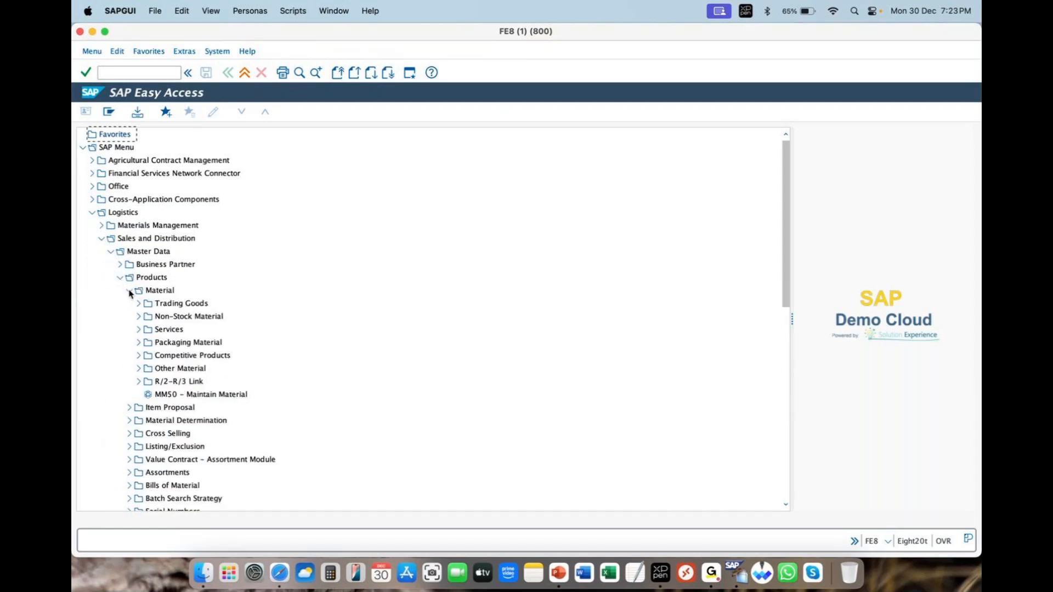
Step: Expand Other Material and open transaction MM01 - Create
{"action": "left_click", "coordinate": [139, 368]}
{"action": "left_click", "coordinate": [187, 385]}
{"action": "left_click", "coordinate": [186, 393]}
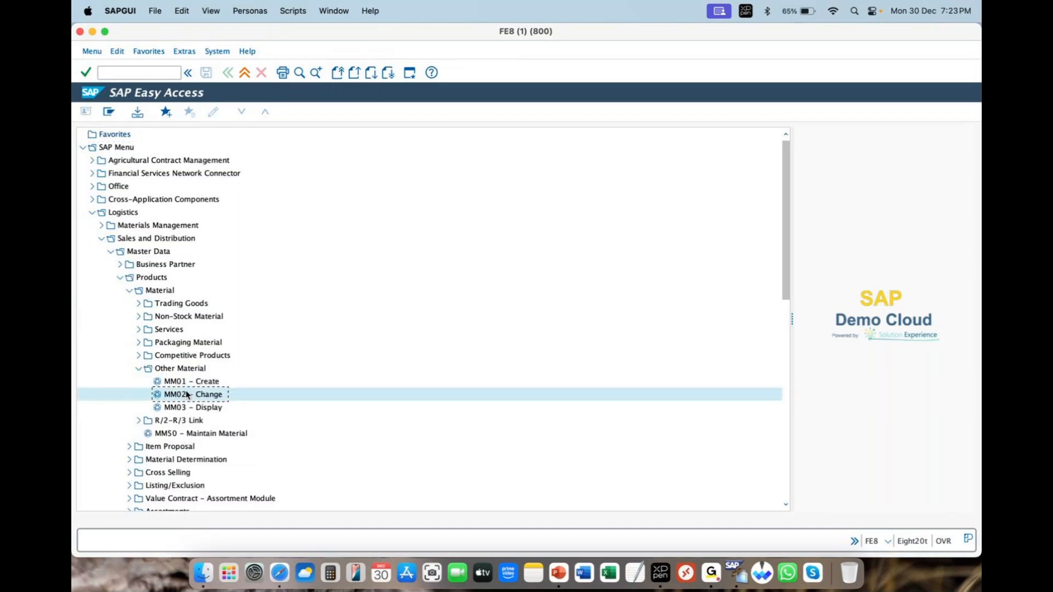
{"action": "left_click", "coordinate": [184, 406]}
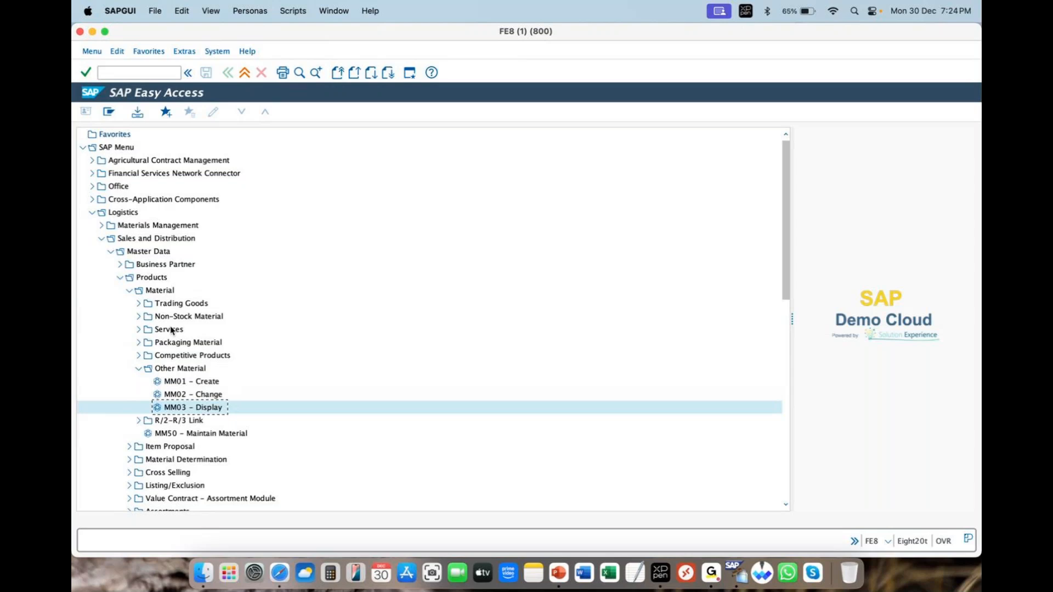
{"action": "double_click", "coordinate": [175, 382]}
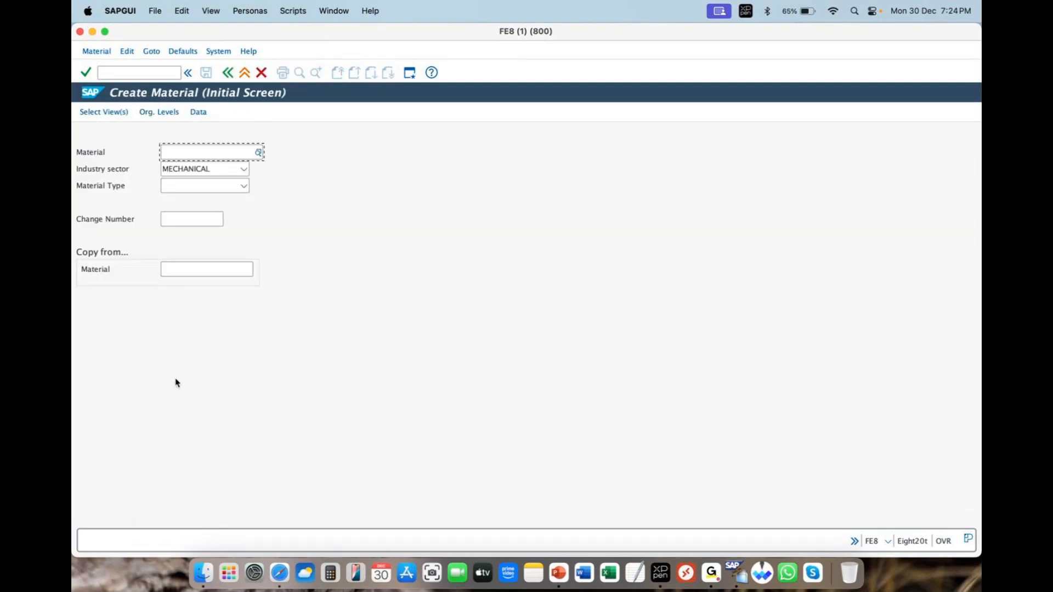
Step: Set the industry sector to "zara textile indust" and the material type to "zaea Finished product" for the new material
{"action": "left_click", "coordinate": [244, 169]}
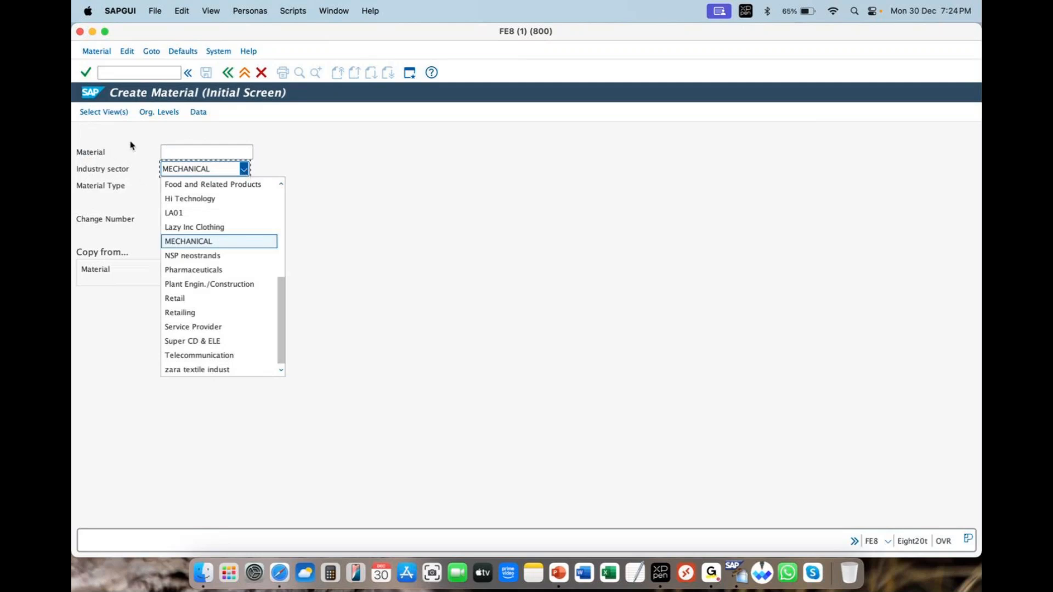
{"action": "left_click", "coordinate": [200, 371]}
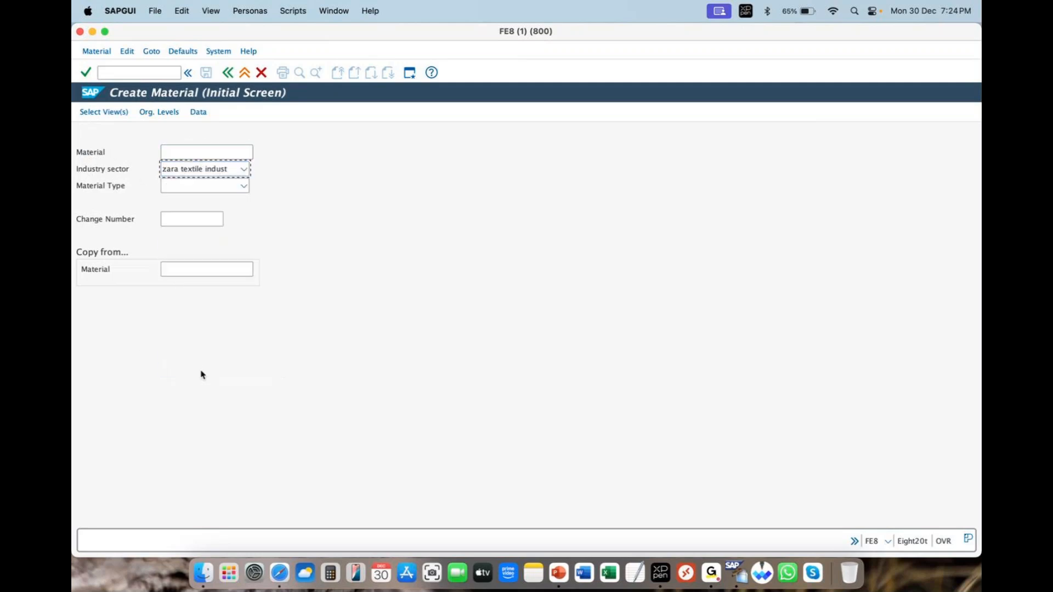
{"action": "left_click", "coordinate": [244, 187]}
{"action": "left_click_drag", "start_coordinate": [271, 360], "coordinate": [224, 147]}
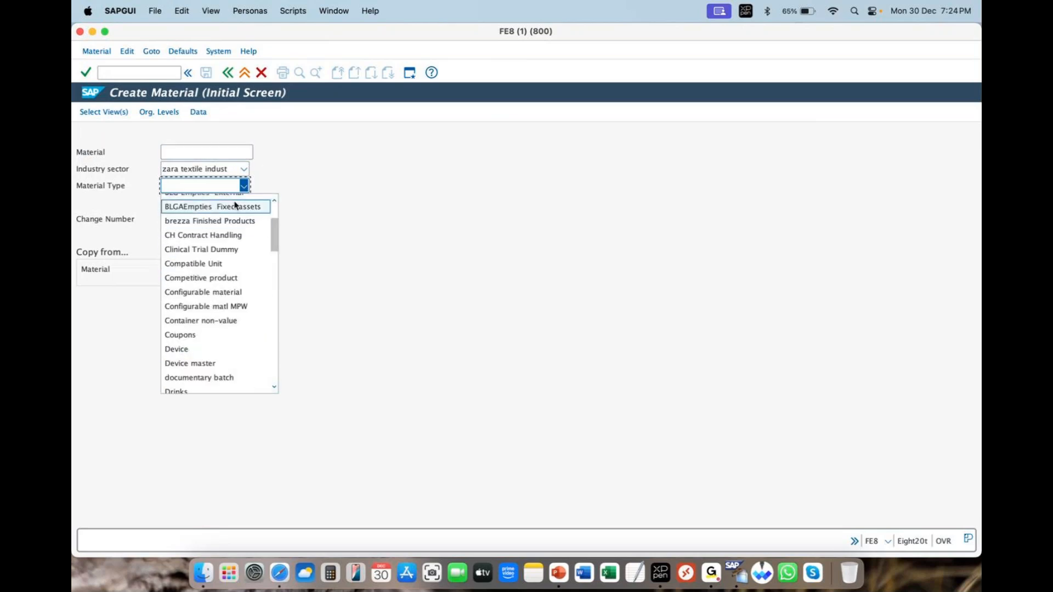
{"action": "key", "text": "z"}
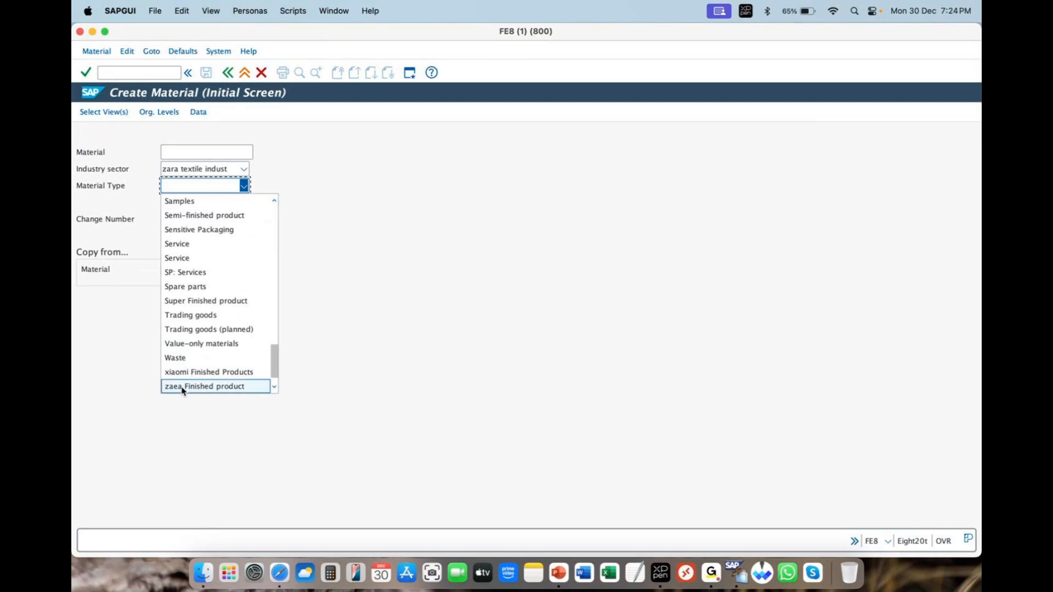
{"action": "left_click", "coordinate": [182, 387]}
{"action": "left_click", "coordinate": [242, 187]}
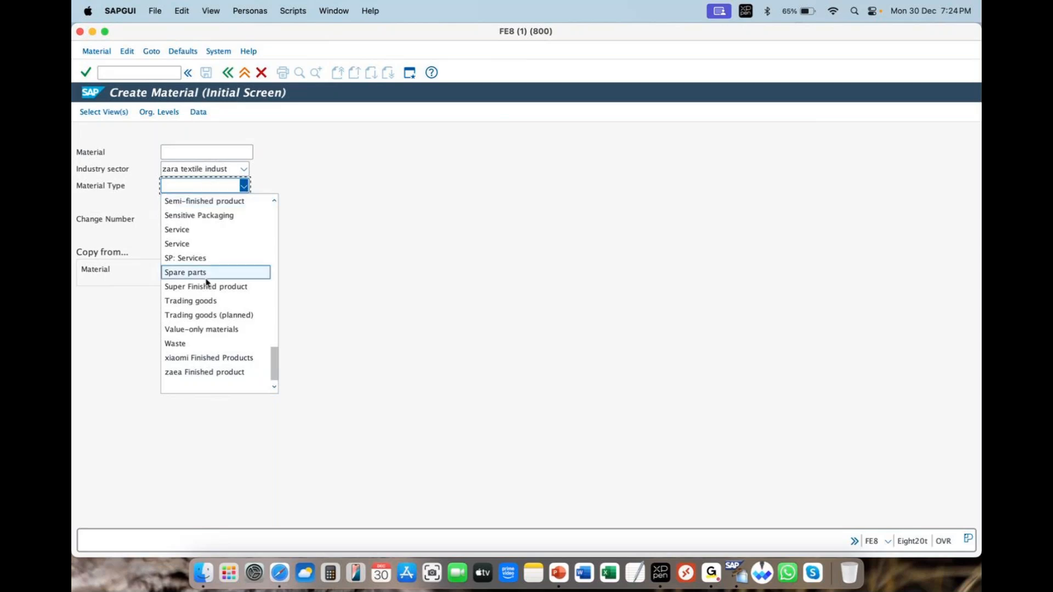
{"action": "left_click", "coordinate": [204, 374]}
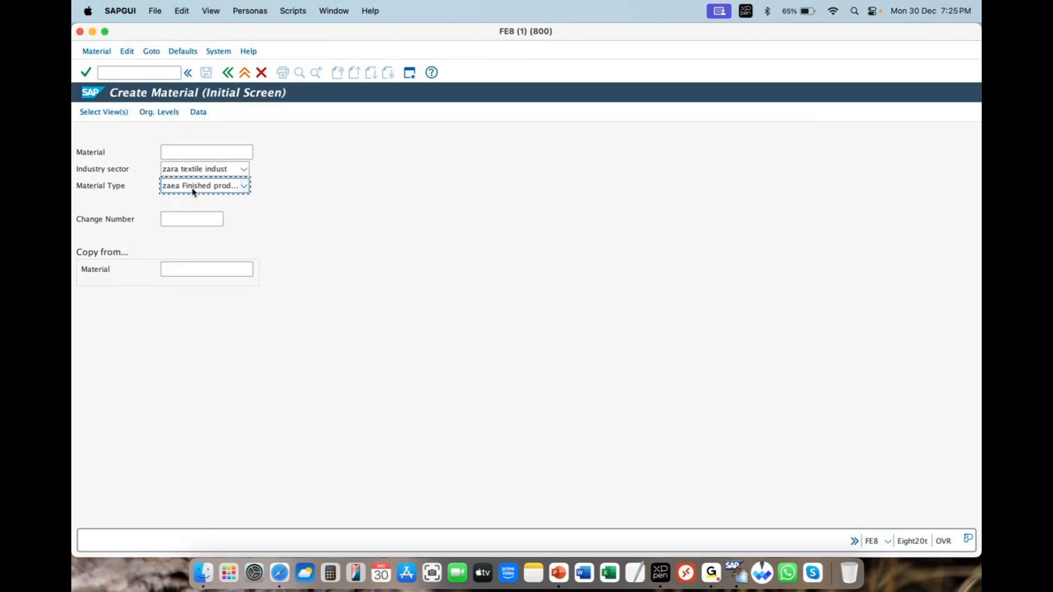
Step: Make the SAP window full screen and open the view selection for the new material
{"action": "left_click", "coordinate": [119, 113]}
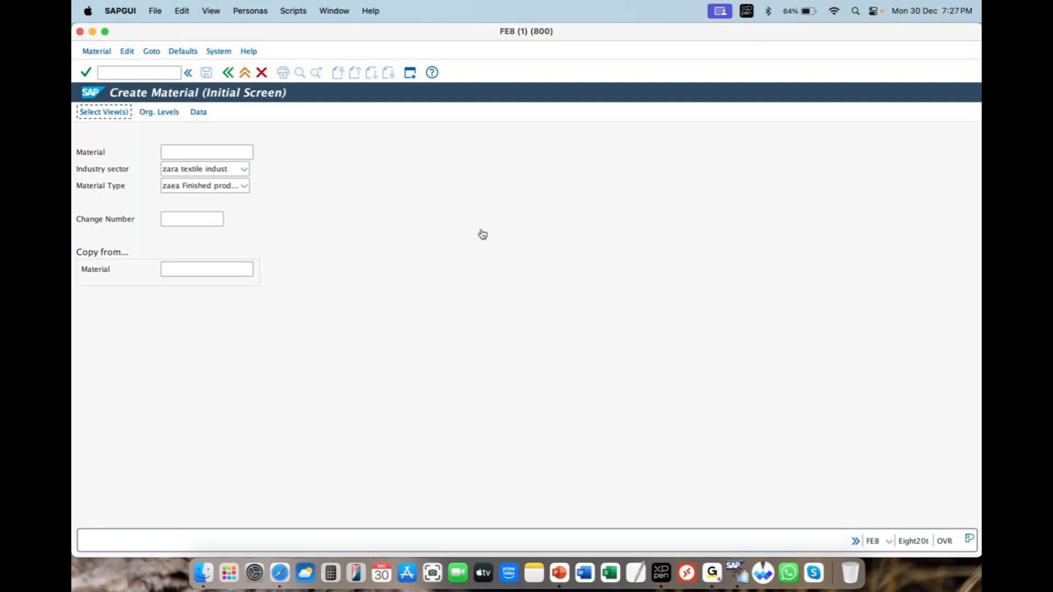
{"action": "left_click", "coordinate": [104, 31]}
{"action": "left_click", "coordinate": [106, 95]}
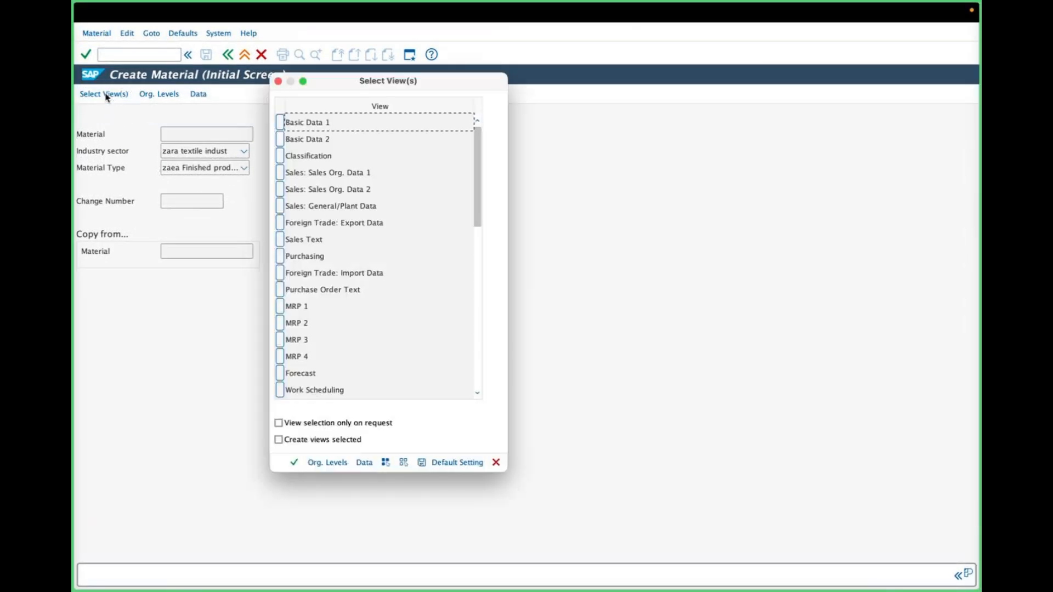
{"action": "left_click", "coordinate": [278, 82]}
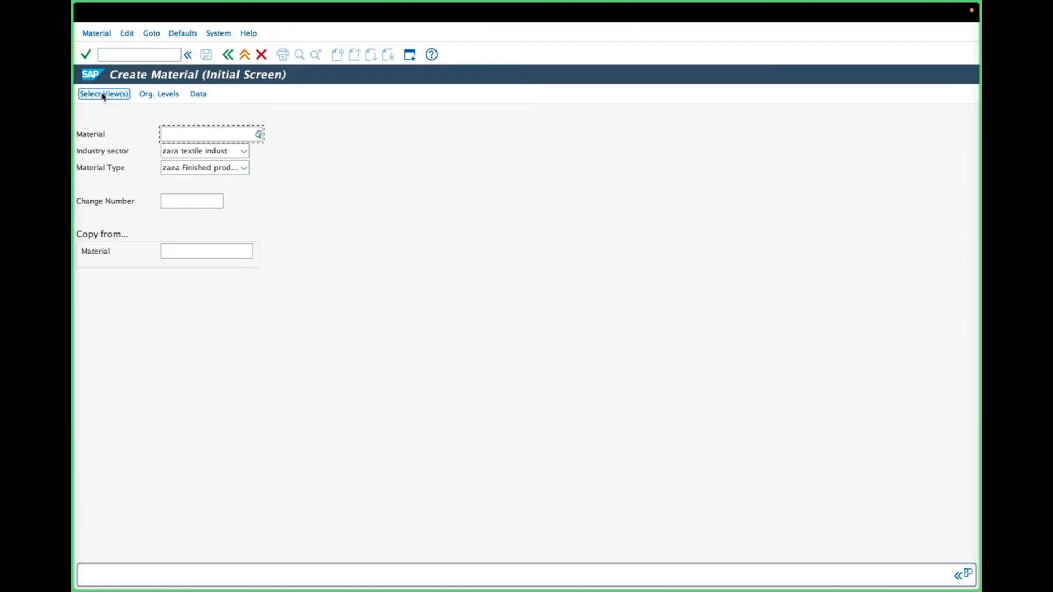
{"action": "left_click", "coordinate": [103, 95]}
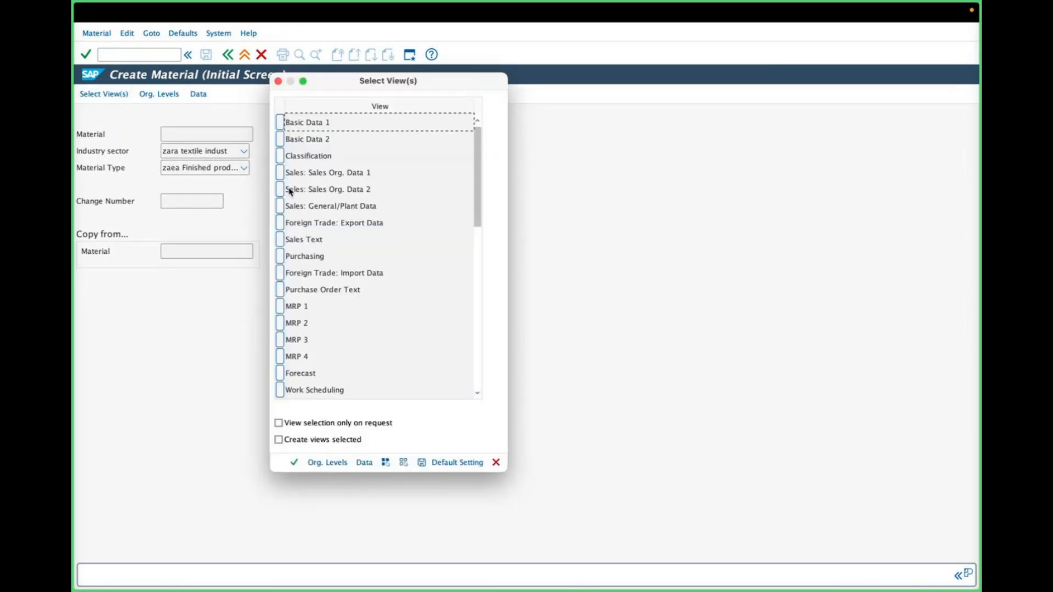
Step: Select the views Basic Data 1, Basic Data 2, Sales: Sales Org. Data 1, Sales Org. Data 2 and Sales: General/Plant Data
{"action": "left_click", "coordinate": [281, 122]}
{"action": "left_click", "coordinate": [281, 137]}
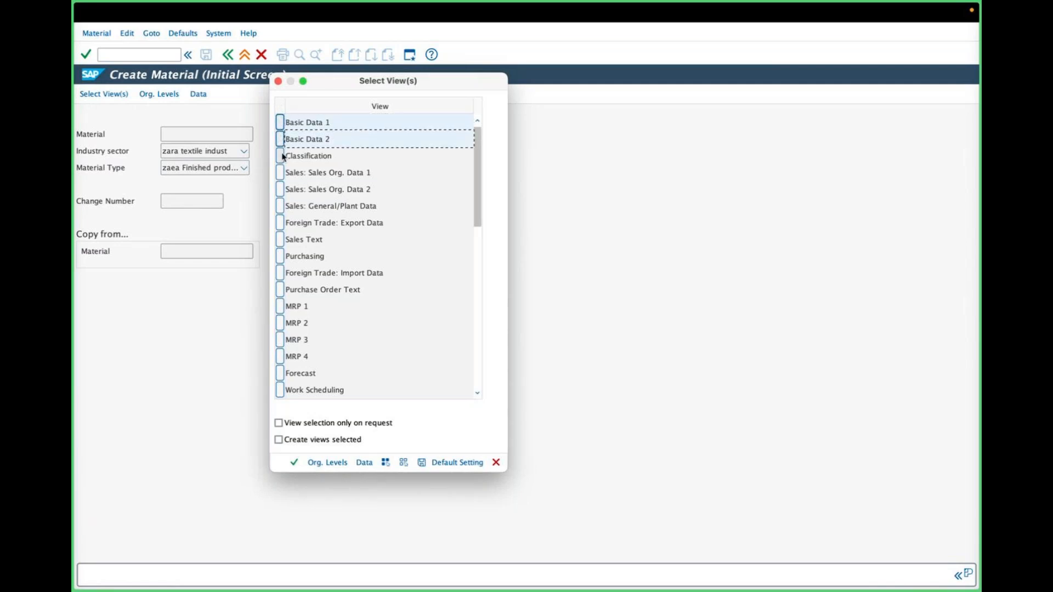
{"action": "left_click", "coordinate": [282, 172]}
{"action": "left_click", "coordinate": [282, 189]}
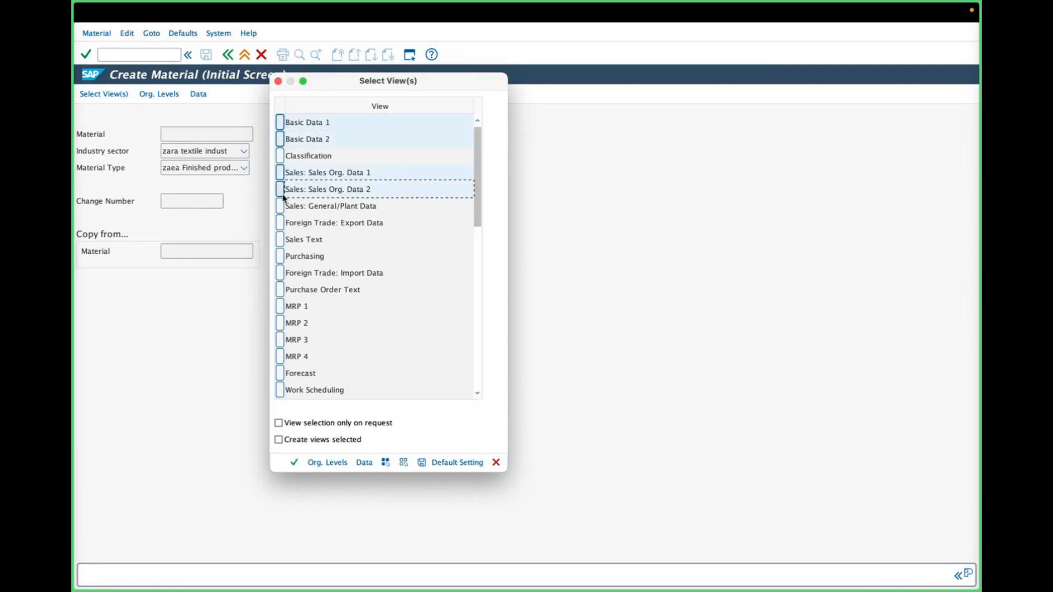
{"action": "left_click", "coordinate": [281, 207]}
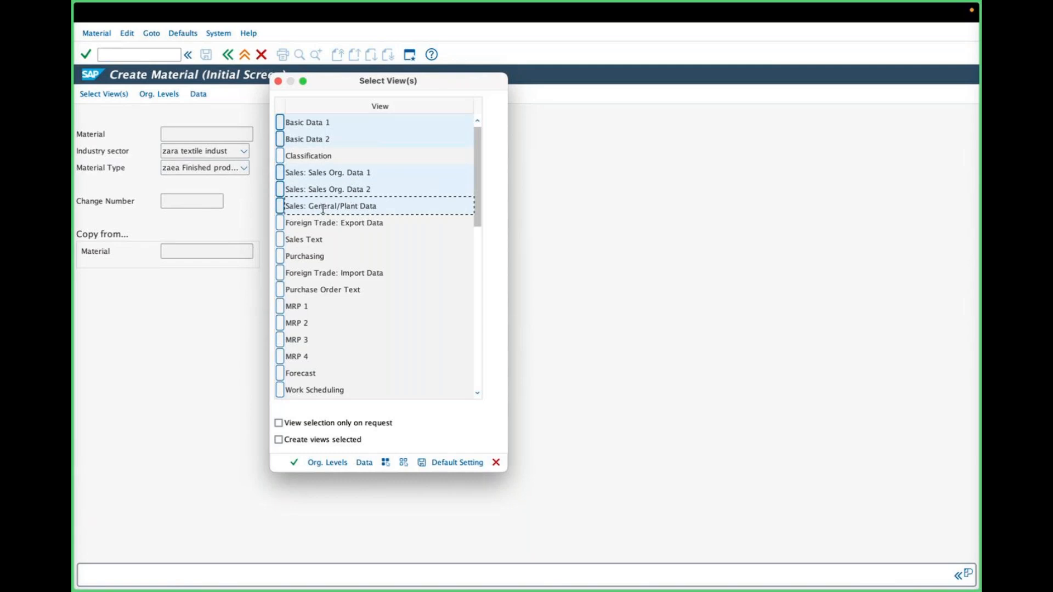
{"action": "left_click_drag", "start_coordinate": [390, 205], "coordinate": [285, 203]}
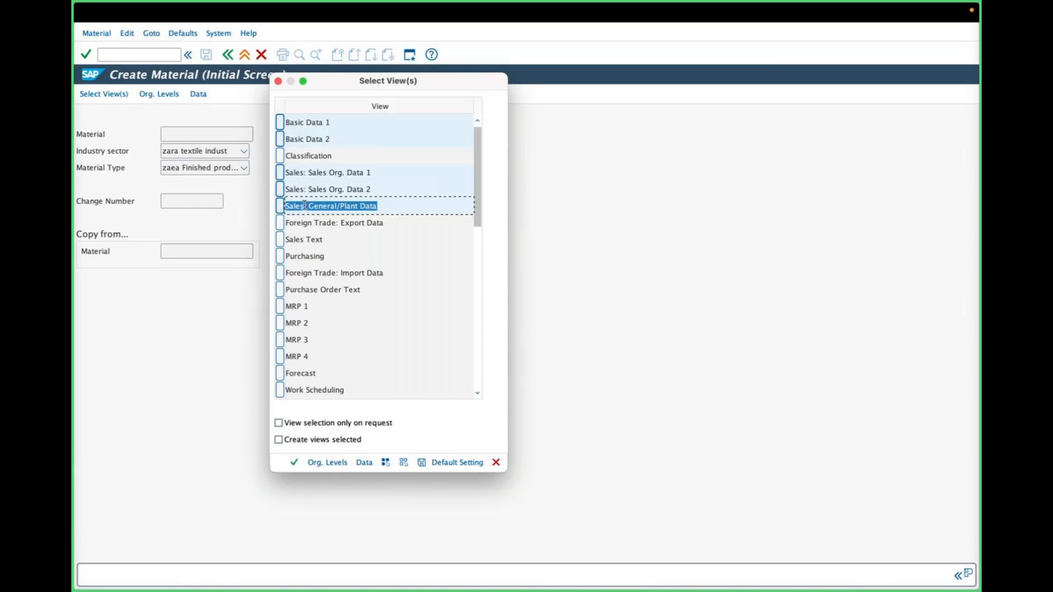
Step: Add the MRP 1, MRP 2, General Plant Data / Storage 1 and General Plant Data / Storage 2 views to the selection
{"action": "left_click_drag", "start_coordinate": [325, 240], "coordinate": [286, 241]}
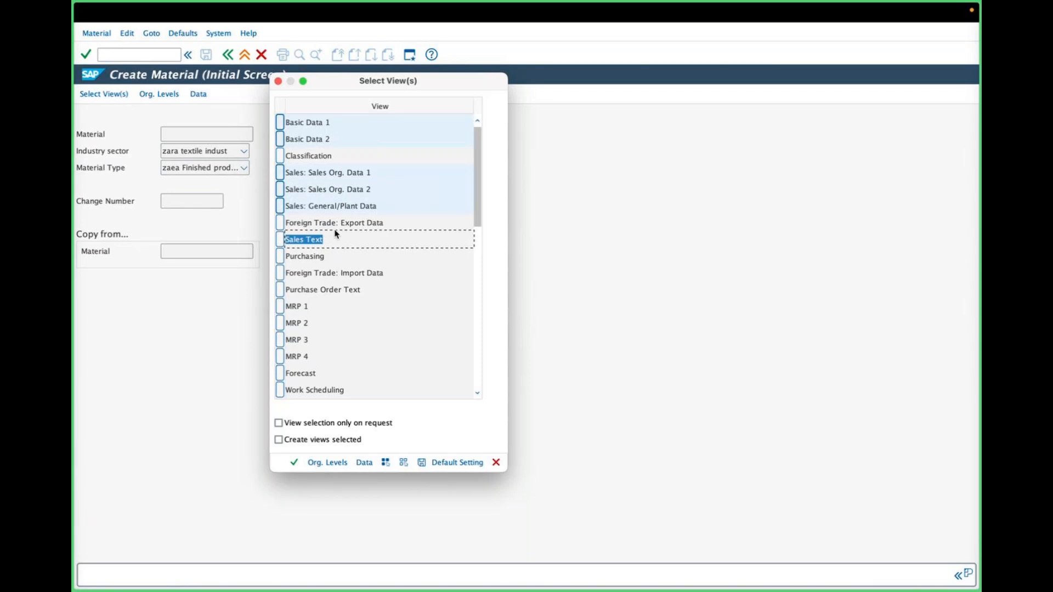
{"action": "left_click_drag", "start_coordinate": [314, 310], "coordinate": [286, 307]}
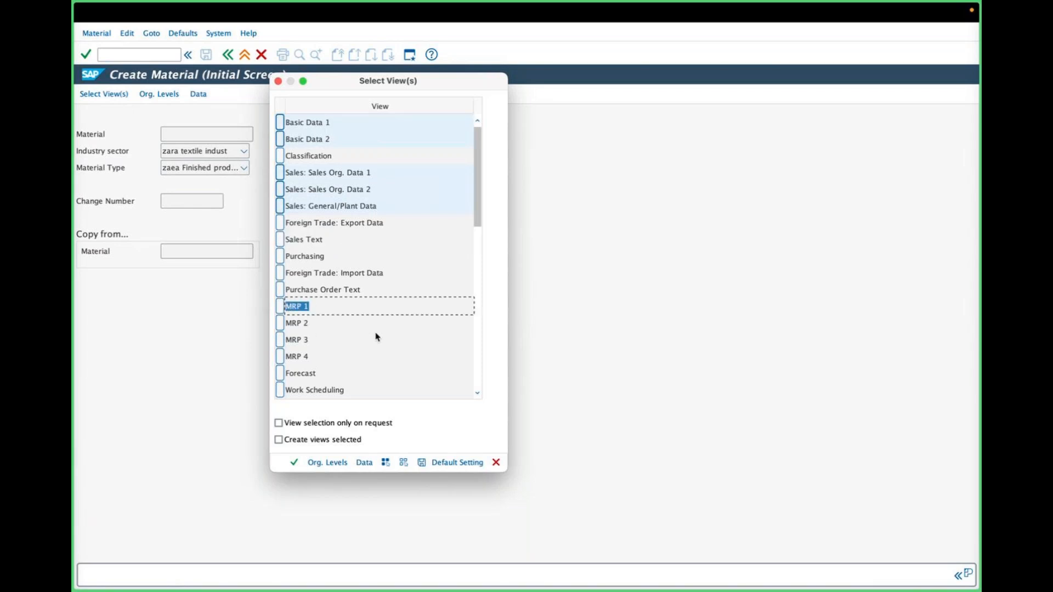
{"action": "left_click", "coordinate": [282, 306]}
{"action": "left_click", "coordinate": [279, 324]}
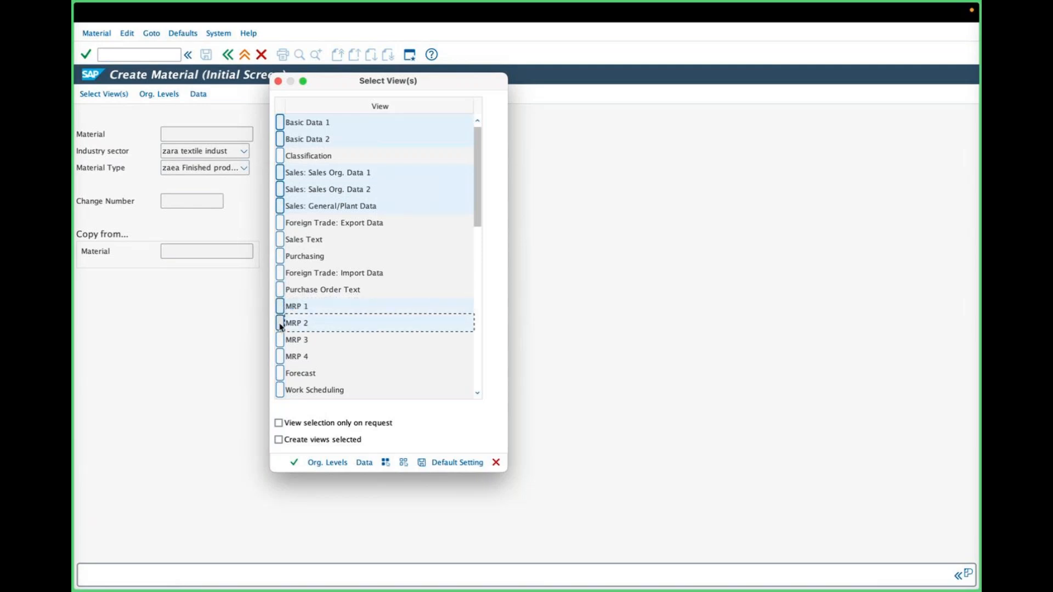
{"action": "scroll", "coordinate": [285, 326], "scroll_direction": "down", "scroll_amount": 5}
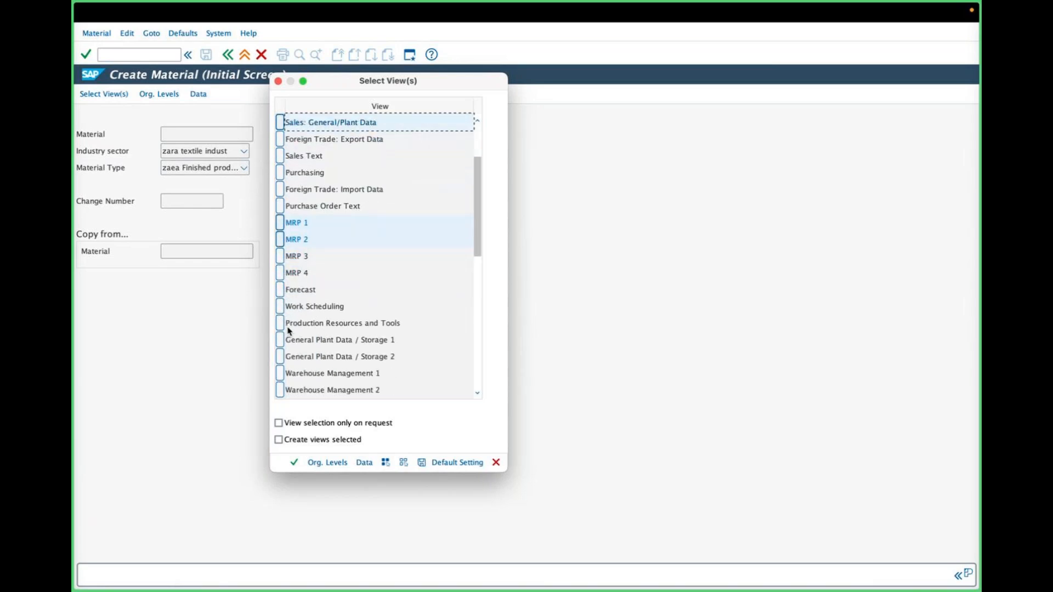
{"action": "left_click", "coordinate": [281, 340]}
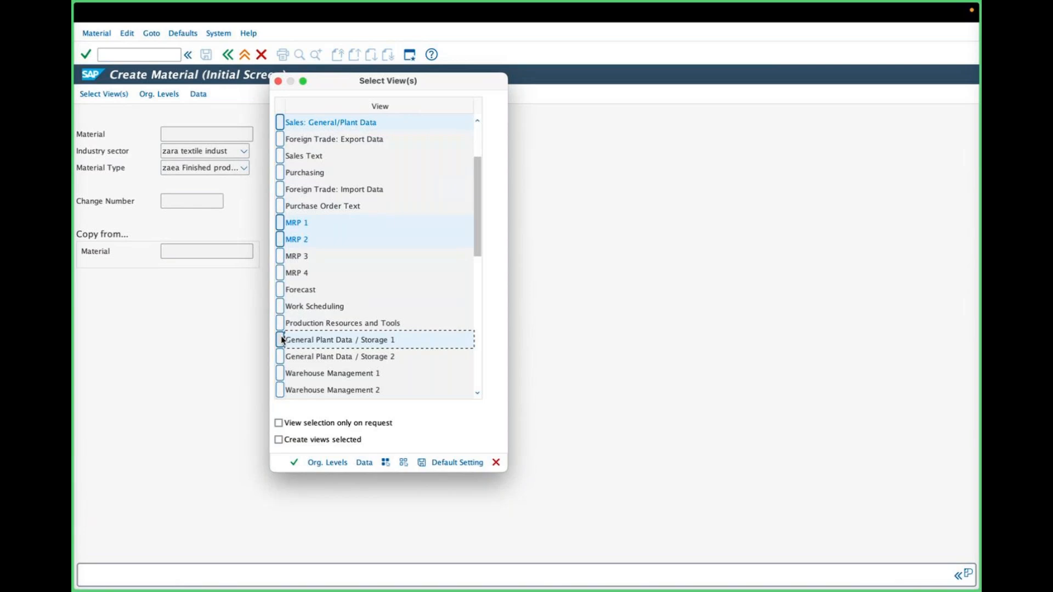
{"action": "left_click", "coordinate": [281, 357]}
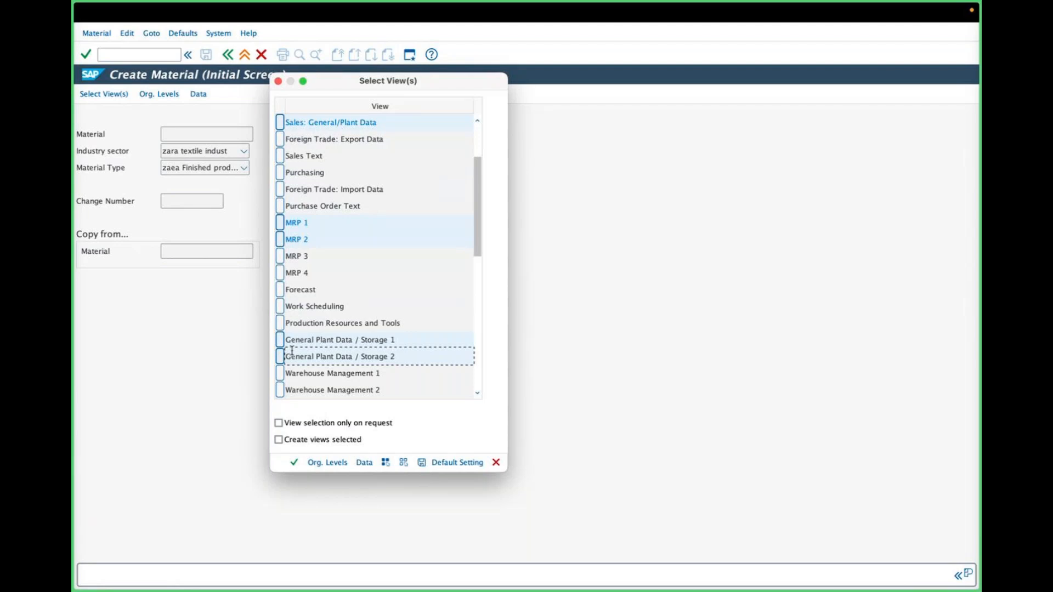
Step: Add the Warehouse Management 1 and 2, Accounting 1 and 2, and Costing 1 and 2 views to the selection
{"action": "scroll", "coordinate": [291, 355], "scroll_direction": "down", "scroll_amount": 2}
{"action": "left_click", "coordinate": [283, 344]}
{"action": "left_click_drag", "start_coordinate": [282, 344], "coordinate": [280, 357]}
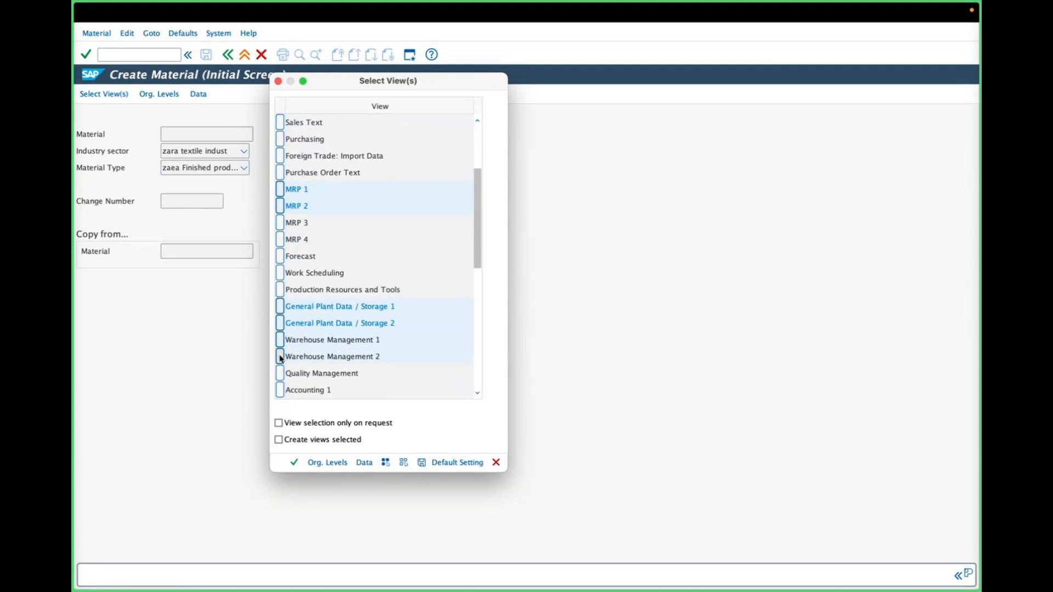
{"action": "scroll", "coordinate": [280, 357], "scroll_direction": "down", "scroll_amount": 2}
{"action": "left_click_drag", "start_coordinate": [280, 355], "coordinate": [281, 374]}
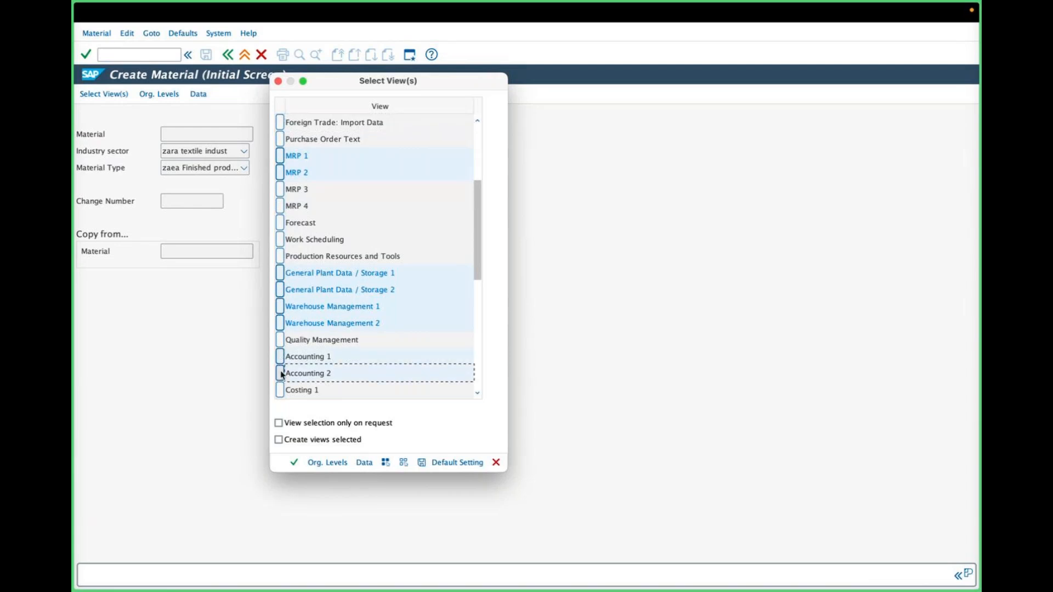
{"action": "scroll", "coordinate": [284, 371], "scroll_direction": "down", "scroll_amount": 1}
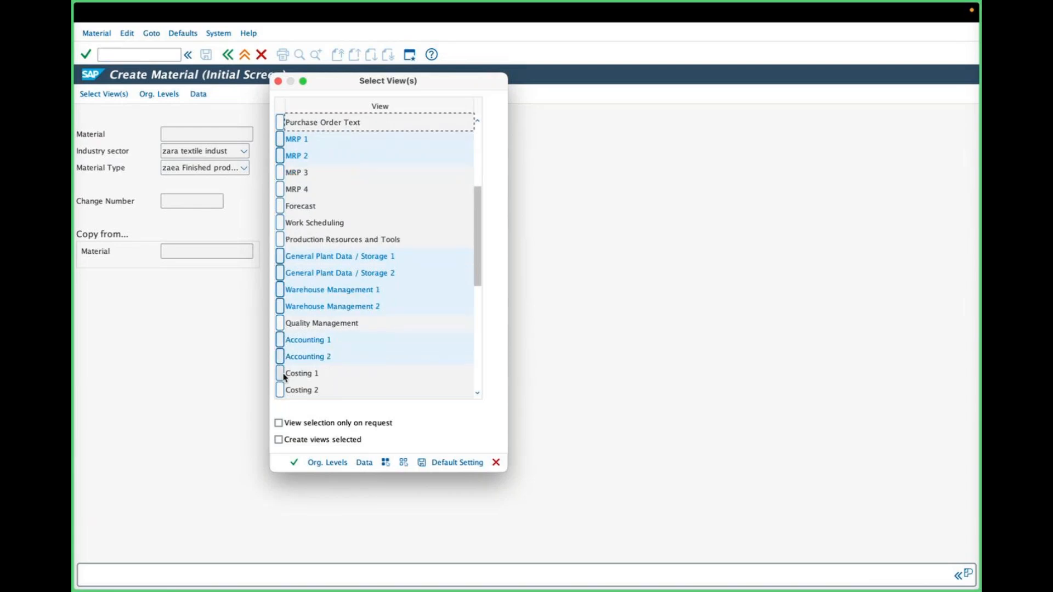
{"action": "left_click_drag", "start_coordinate": [281, 392], "coordinate": [282, 378]}
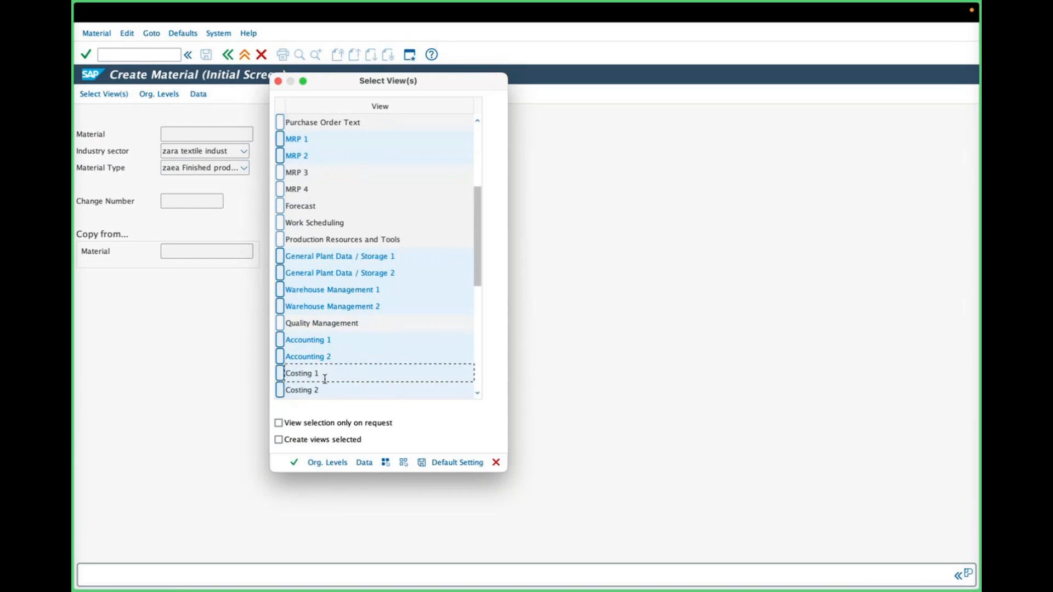
Step: Review the selected views and add the Sales Text view to the selection
{"action": "scroll", "coordinate": [331, 386], "scroll_direction": "down", "scroll_amount": 2}
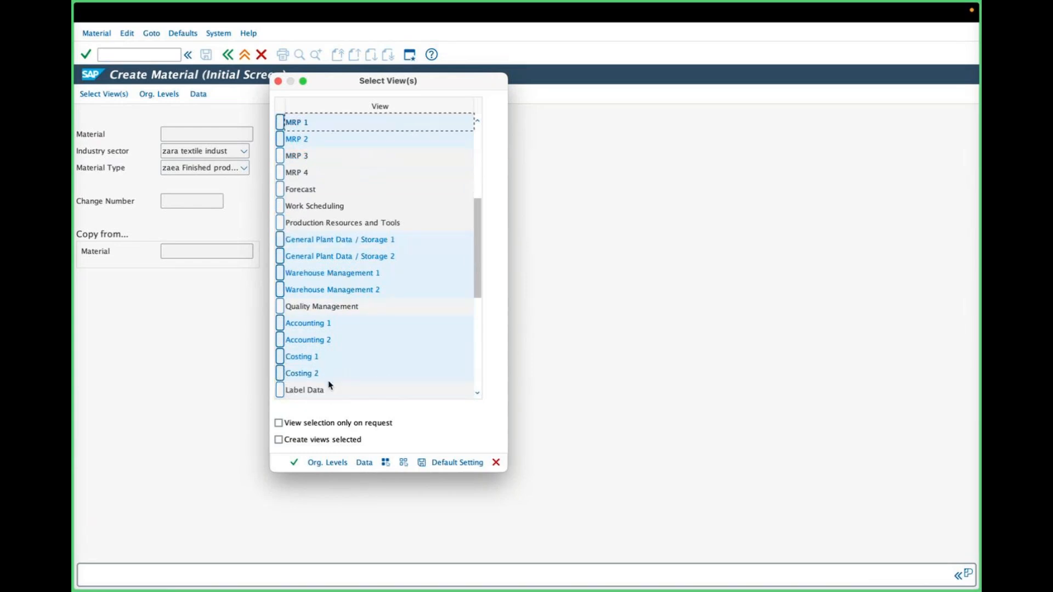
{"action": "scroll", "coordinate": [323, 362], "scroll_direction": "up", "scroll_amount": 2}
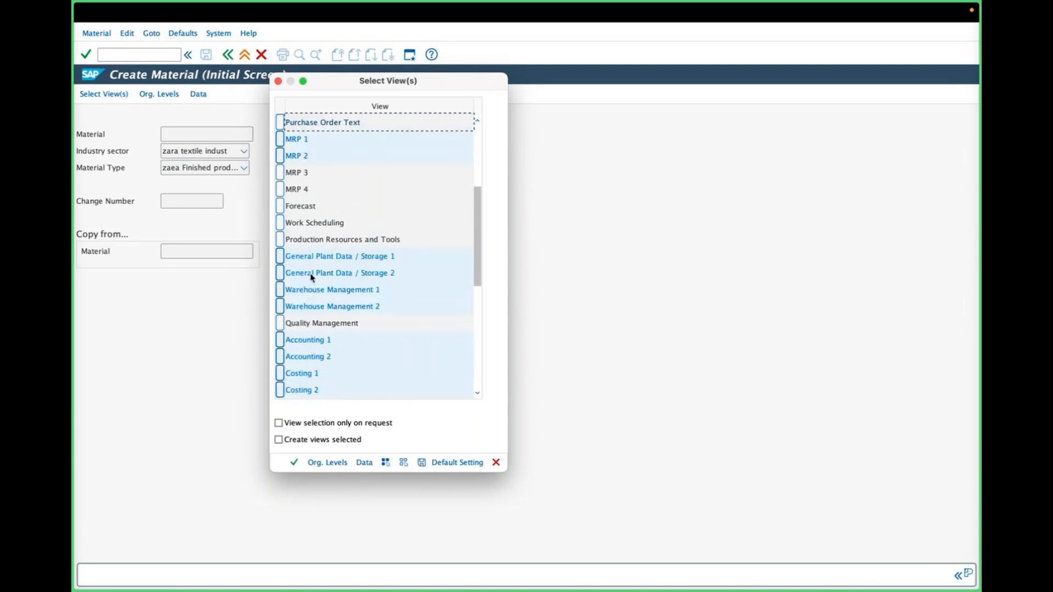
{"action": "scroll", "coordinate": [299, 252], "scroll_direction": "down", "scroll_amount": 2}
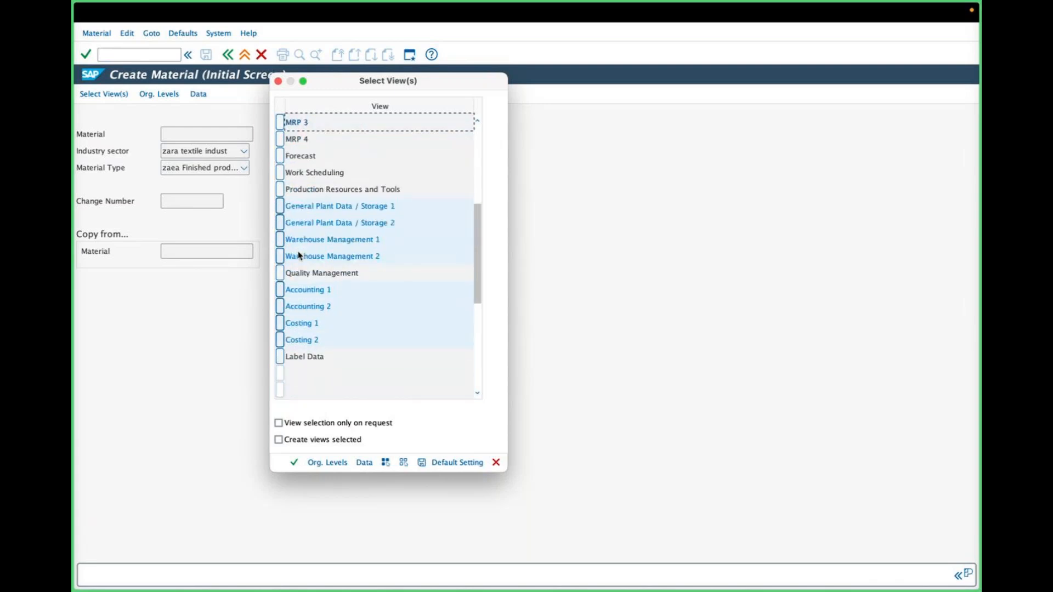
{"action": "scroll", "coordinate": [298, 255], "scroll_direction": "up", "scroll_amount": 6}
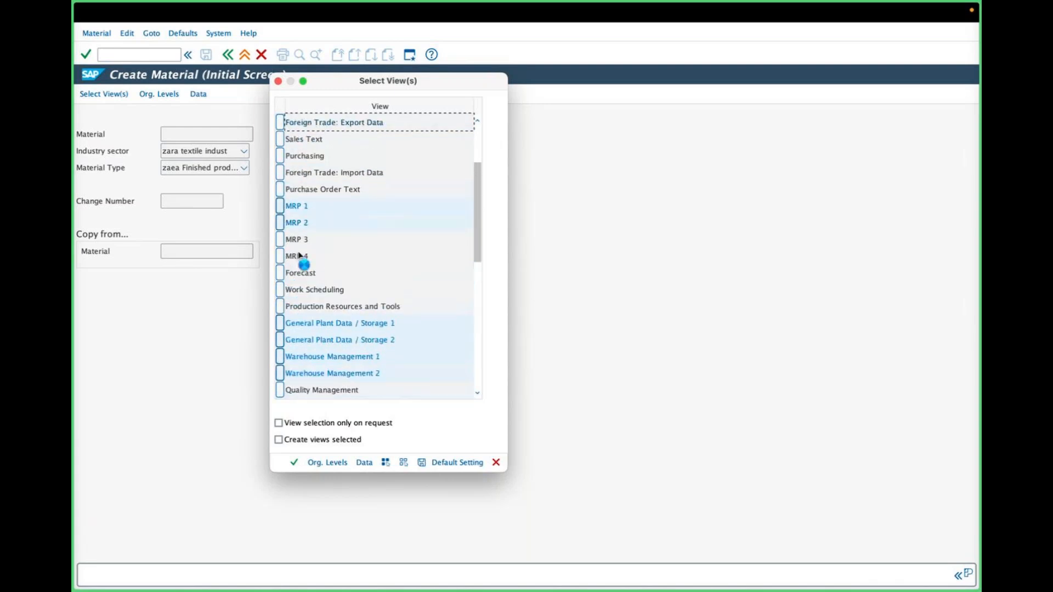
{"action": "scroll", "coordinate": [299, 255], "scroll_direction": "up", "scroll_amount": 6}
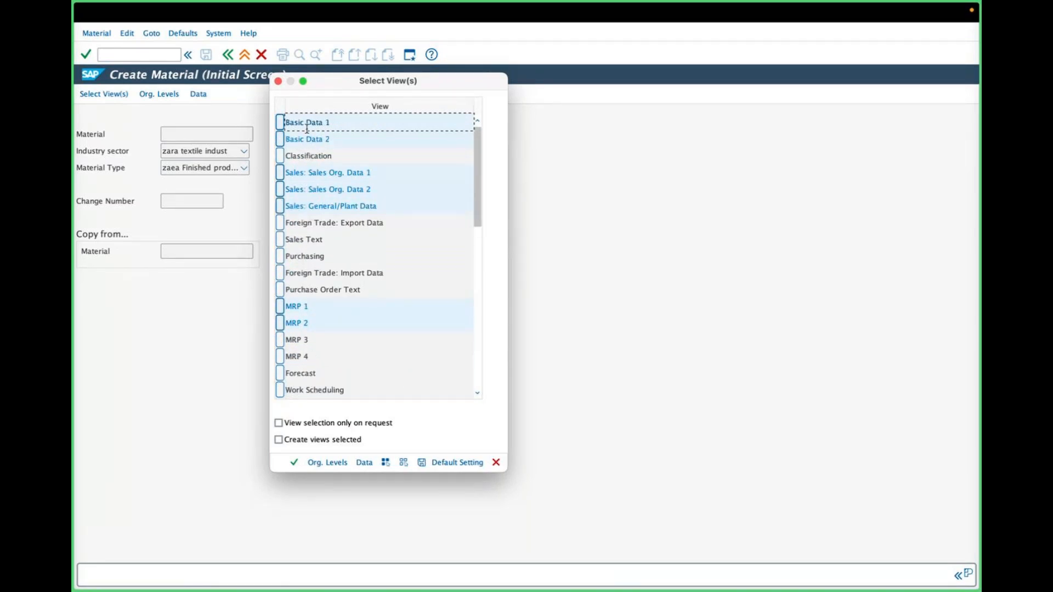
{"action": "left_click", "coordinate": [283, 242]}
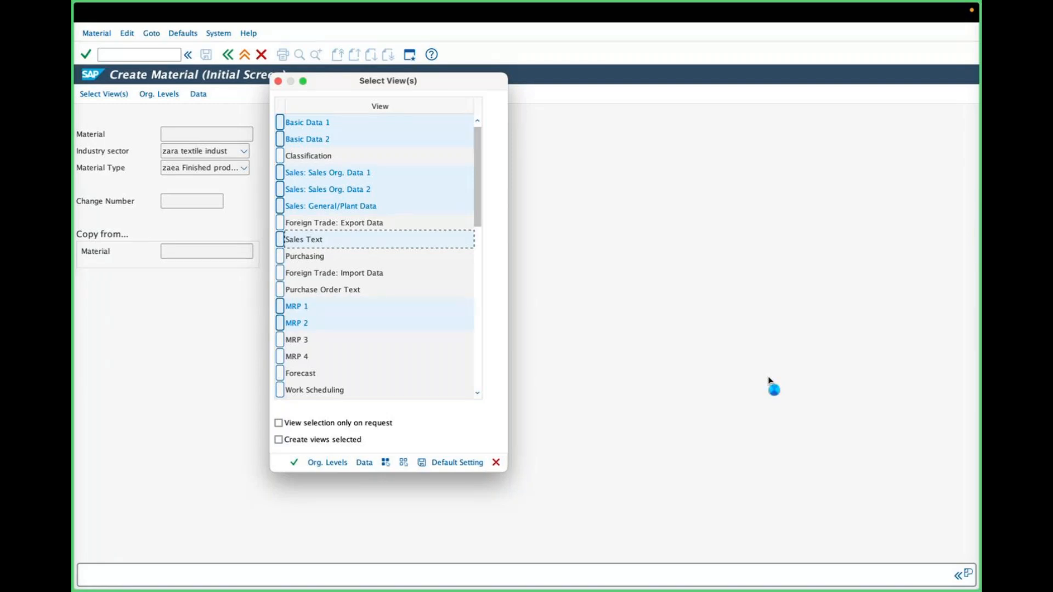
{"action": "left_click", "coordinate": [529, 71]}
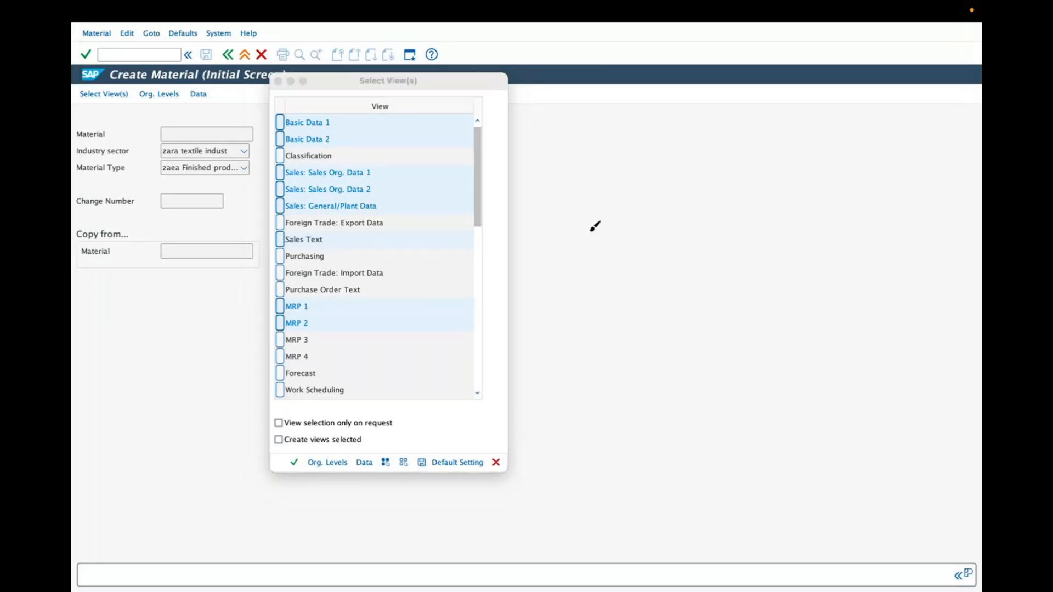
{"action": "mouse_move", "coordinate": [597, 248]}
{"action": "left_mouse_down"}
{"action": "mouse_move", "coordinate": [614, 230]}
{"action": "mouse_move", "coordinate": [709, 206]}
{"action": "mouse_move", "coordinate": [603, 261]}
{"action": "mouse_move", "coordinate": [685, 246]}
{"action": "mouse_move", "coordinate": [631, 323]}
{"action": "mouse_move", "coordinate": [667, 345]}
{"action": "mouse_move", "coordinate": [650, 377]}
{"action": "mouse_move", "coordinate": [698, 358]}
{"action": "mouse_move", "coordinate": [802, 266]}
{"action": "mouse_move", "coordinate": [702, 359]}
{"action": "mouse_move", "coordinate": [798, 310]}
{"action": "mouse_move", "coordinate": [811, 329]}
{"action": "mouse_move", "coordinate": [784, 387]}
{"action": "mouse_move", "coordinate": [826, 384]}
{"action": "mouse_move", "coordinate": [832, 399]}
{"action": "left_mouse_up"}
{"action": "mouse_move", "coordinate": [692, 366]}
{"action": "left_mouse_down"}
{"action": "mouse_move", "coordinate": [817, 447]}
{"action": "mouse_move", "coordinate": [839, 423]}
{"action": "mouse_move", "coordinate": [852, 445]}
{"action": "left_mouse_up"}
{"action": "mouse_move", "coordinate": [573, 250]}
{"action": "left_mouse_down"}
{"action": "mouse_move", "coordinate": [560, 267]}
{"action": "mouse_move", "coordinate": [574, 272]}
{"action": "left_mouse_up"}
{"action": "mouse_move", "coordinate": [770, 200]}
{"action": "left_mouse_down"}
{"action": "mouse_move", "coordinate": [759, 212]}
{"action": "mouse_move", "coordinate": [772, 220]}
{"action": "left_mouse_up"}
{"action": "left_click_drag", "start_coordinate": [619, 239], "coordinate": [713, 242]}
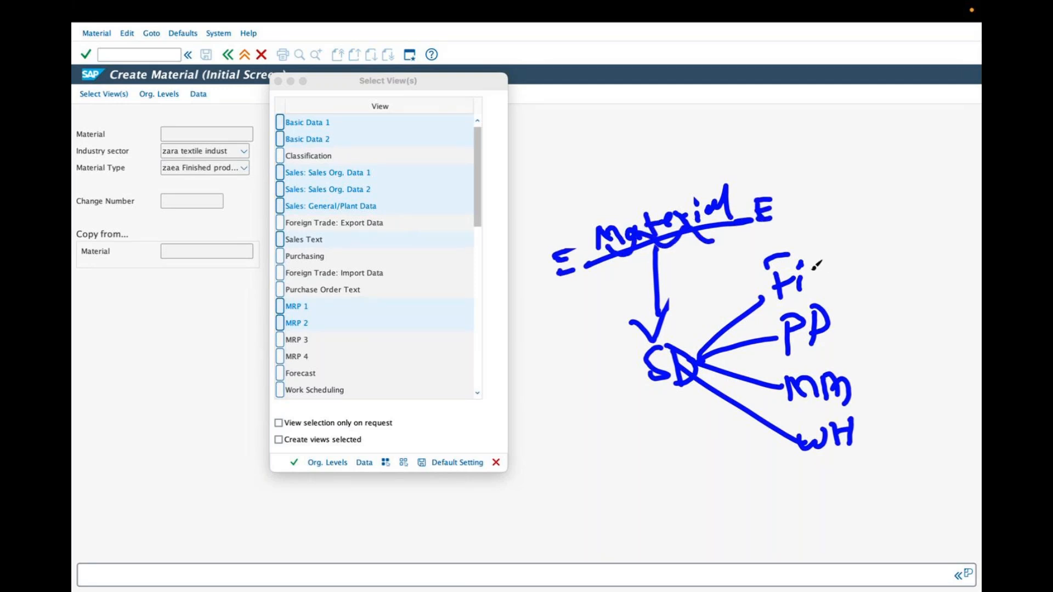
{"action": "left_click_drag", "start_coordinate": [833, 316], "coordinate": [869, 289]}
{"action": "left_click_drag", "start_coordinate": [852, 390], "coordinate": [882, 360]}
{"action": "left_click_drag", "start_coordinate": [862, 424], "coordinate": [887, 402]}
{"action": "left_click_drag", "start_coordinate": [634, 357], "coordinate": [650, 336]}
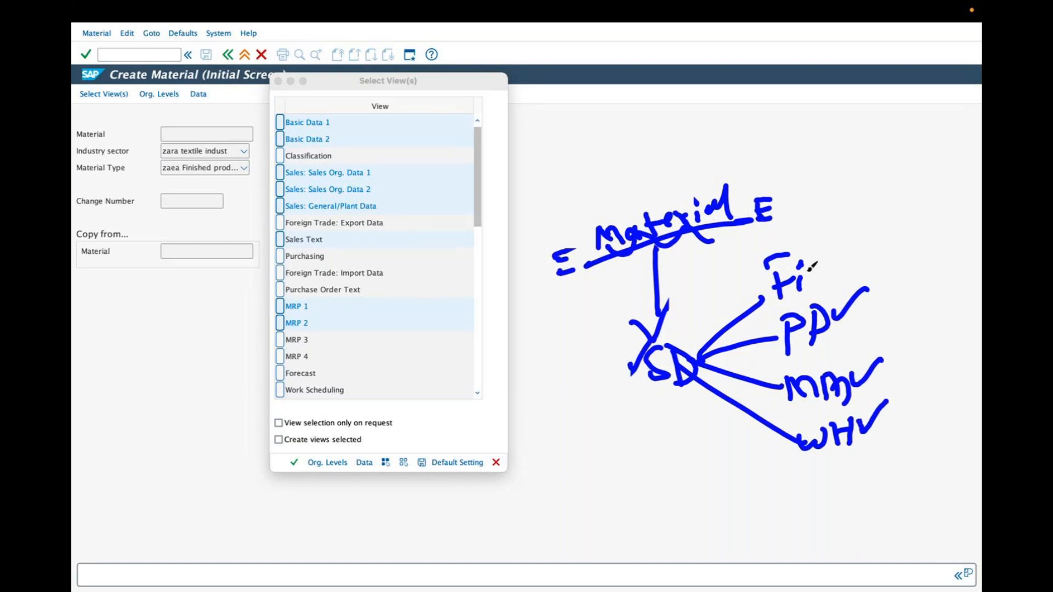
{"action": "left_click_drag", "start_coordinate": [819, 261], "coordinate": [835, 234]}
{"action": "mouse_move", "coordinate": [633, 338]}
{"action": "left_mouse_down"}
{"action": "mouse_move", "coordinate": [702, 362]}
{"action": "mouse_move", "coordinate": [693, 398]}
{"action": "mouse_move", "coordinate": [630, 340]}
{"action": "left_mouse_up"}
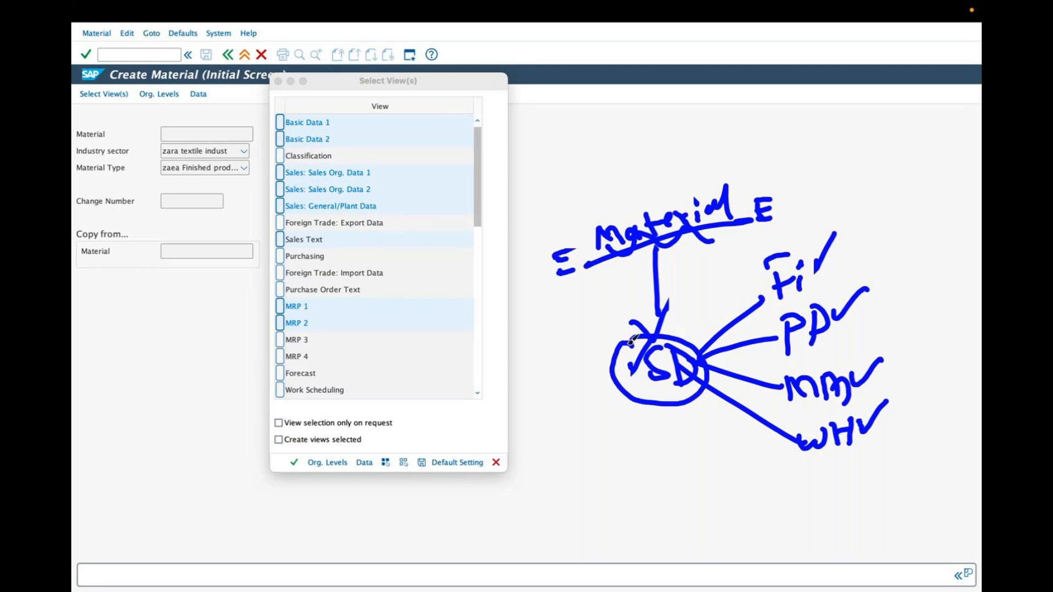
{"action": "mouse_move", "coordinate": [590, 369]}
{"action": "left_mouse_down"}
{"action": "mouse_move", "coordinate": [603, 381]}
{"action": "mouse_move", "coordinate": [613, 356]}
{"action": "left_mouse_up"}
{"action": "left_click_drag", "start_coordinate": [715, 344], "coordinate": [765, 297]}
{"action": "left_click_drag", "start_coordinate": [713, 349], "coordinate": [779, 339]}
{"action": "left_click_drag", "start_coordinate": [731, 366], "coordinate": [790, 390]}
{"action": "left_click_drag", "start_coordinate": [719, 389], "coordinate": [801, 441]}
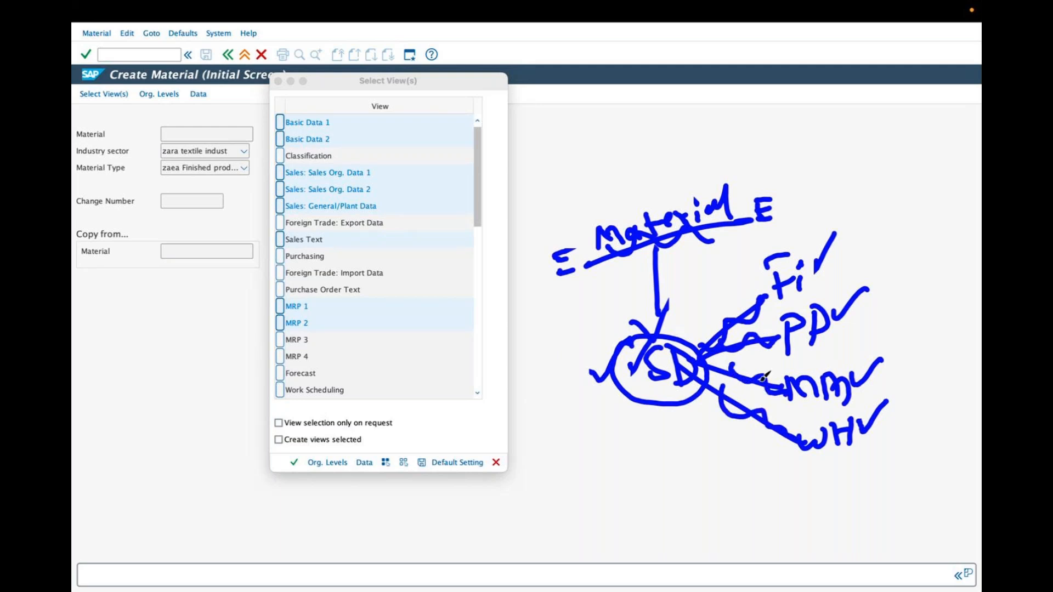
{"action": "left_click", "coordinate": [529, 62]}
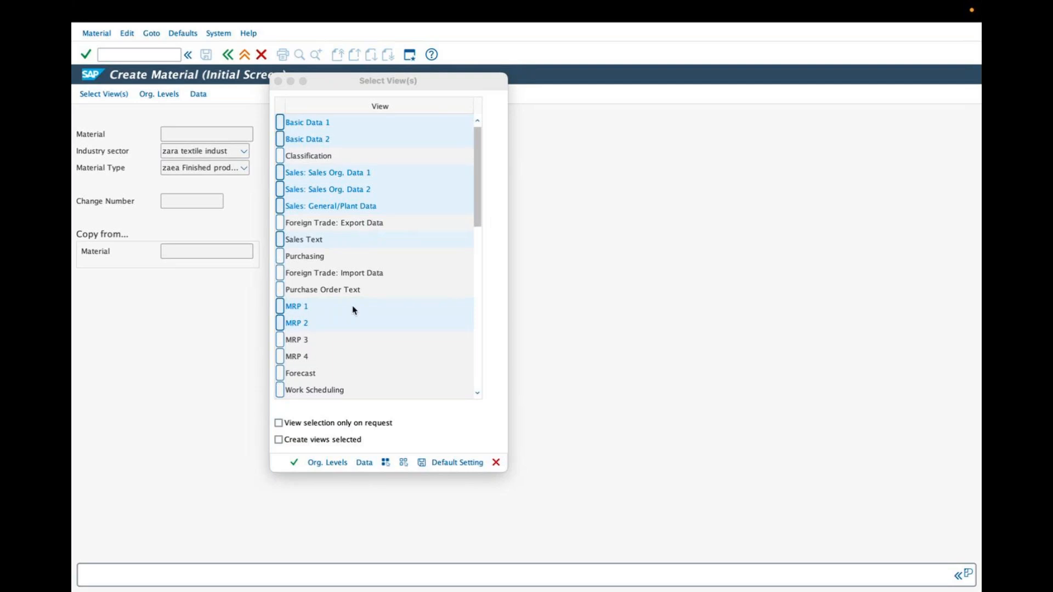
Step: Save the selected views as the default setting, and reopen the view selection to check them
{"action": "left_click", "coordinate": [336, 239]}
{"action": "left_click", "coordinate": [445, 462]}
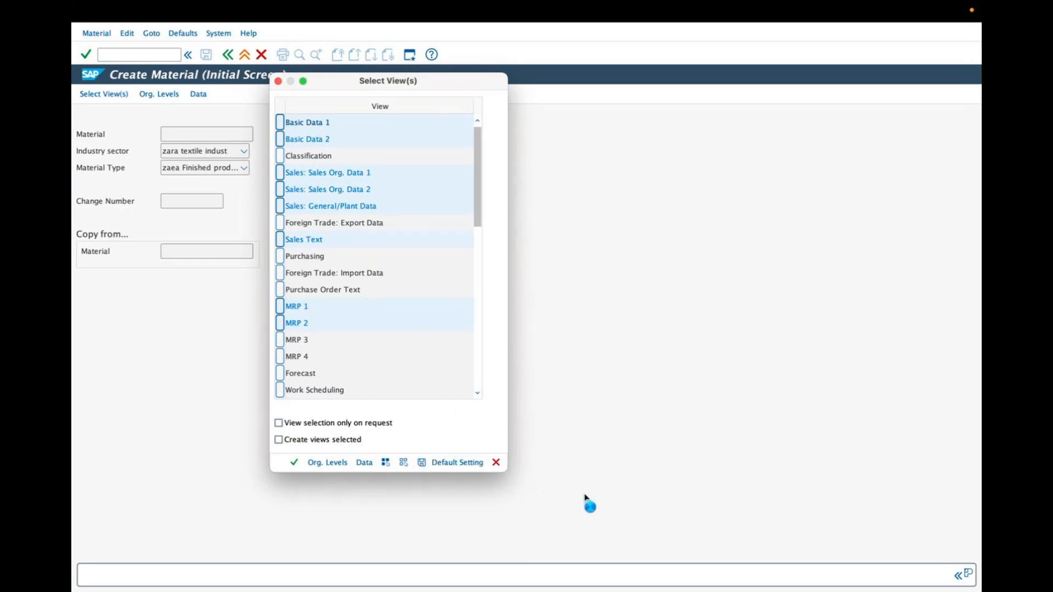
{"action": "left_click", "coordinate": [278, 81]}
{"action": "left_click", "coordinate": [103, 94]}
{"action": "left_click_drag", "start_coordinate": [475, 167], "coordinate": [416, 232]}
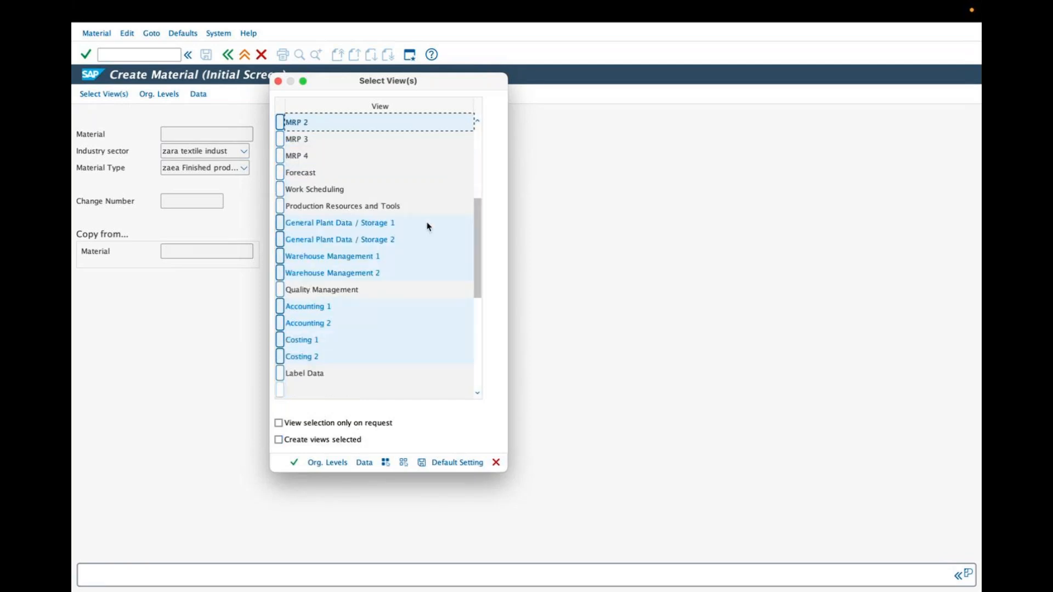
{"action": "left_click_drag", "start_coordinate": [472, 242], "coordinate": [483, 175]}
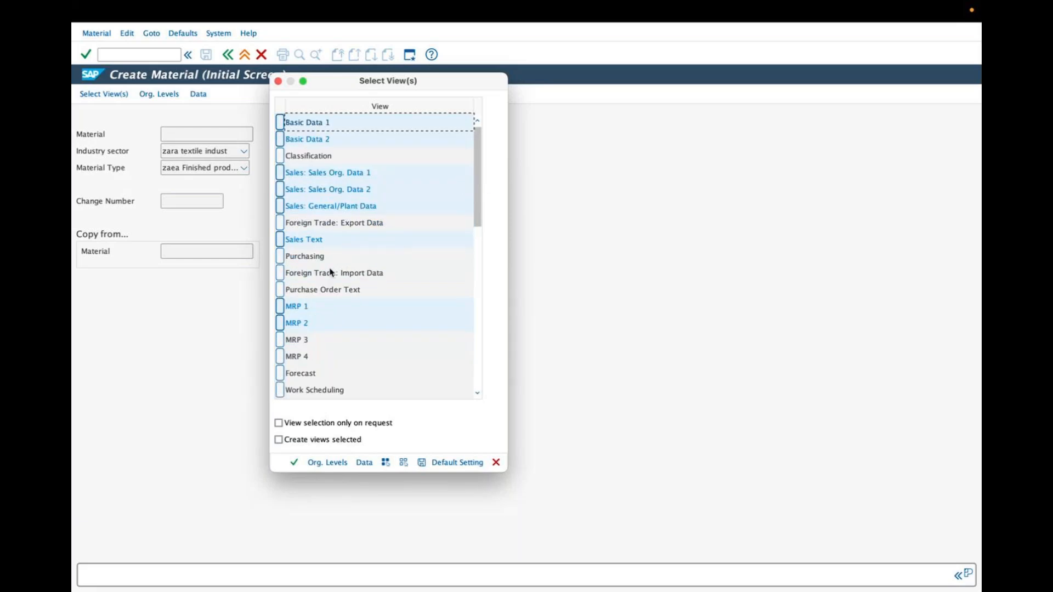
Step: Open the organizational levels for the new material and move the dialog clear of the material fields
{"action": "left_click", "coordinate": [334, 463]}
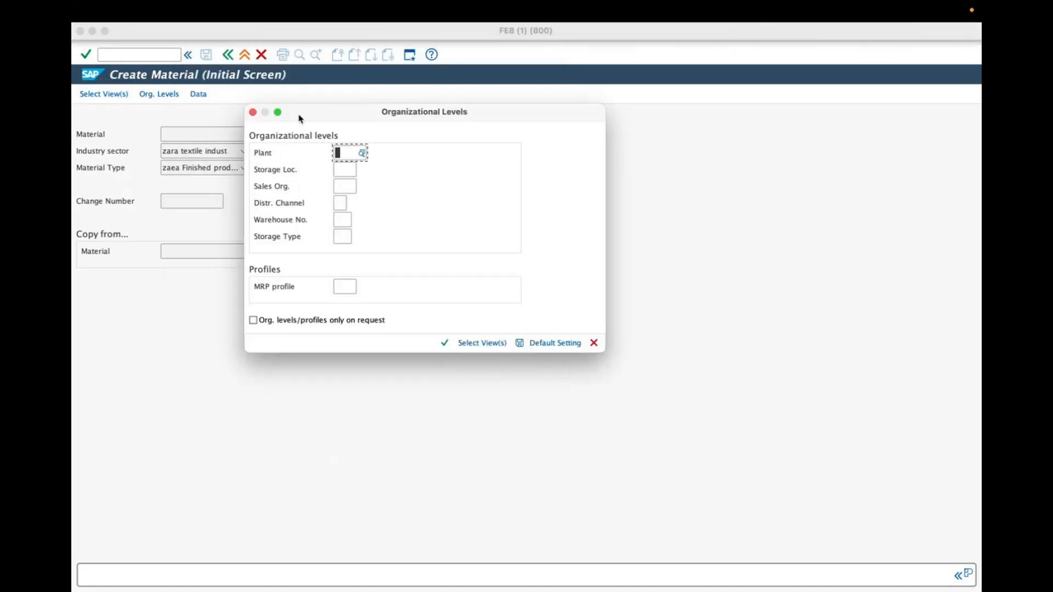
{"action": "left_click_drag", "start_coordinate": [299, 114], "coordinate": [364, 156]}
{"action": "left_click", "coordinate": [507, 33]}
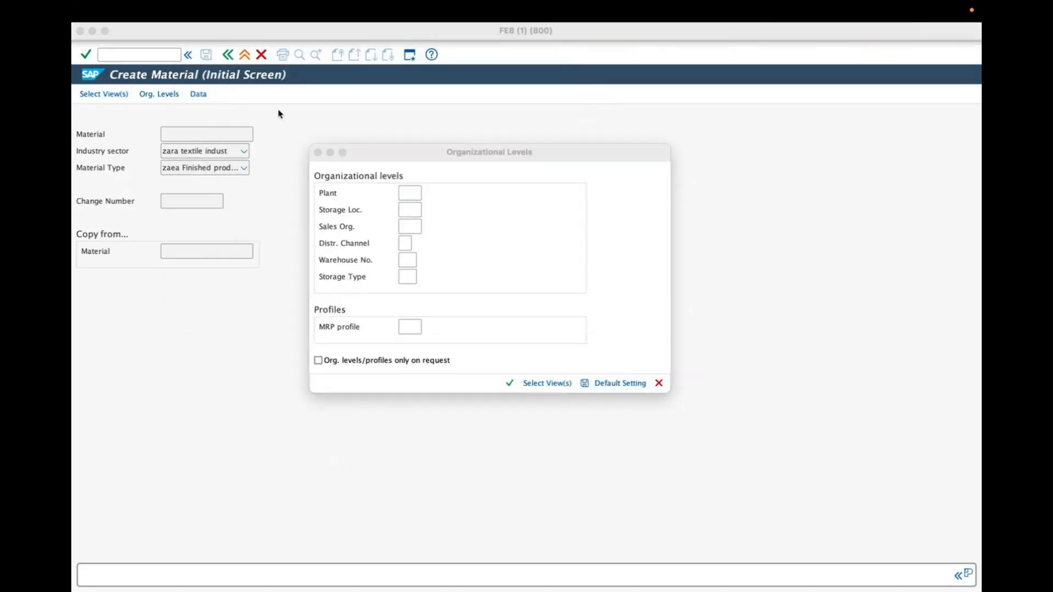
{"action": "mouse_move", "coordinate": [157, 117]}
{"action": "left_mouse_down"}
{"action": "mouse_move", "coordinate": [267, 120]}
{"action": "mouse_move", "coordinate": [256, 134]}
{"action": "mouse_move", "coordinate": [181, 140]}
{"action": "left_mouse_up"}
{"action": "left_click_drag", "start_coordinate": [159, 125], "coordinate": [153, 102]}
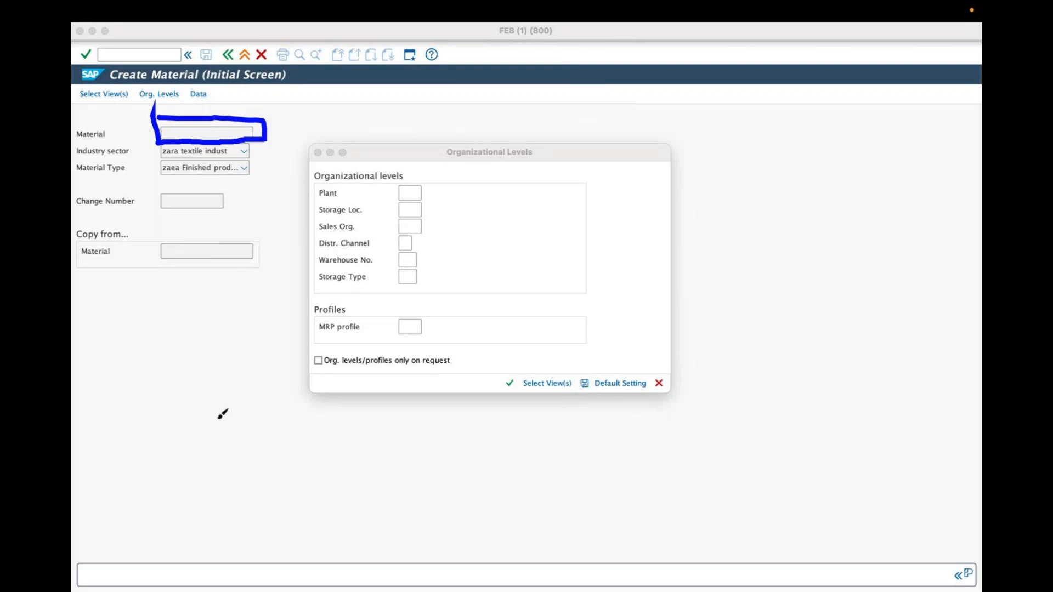
{"action": "mouse_move", "coordinate": [119, 446]}
{"action": "left_mouse_down"}
{"action": "mouse_move", "coordinate": [141, 446]}
{"action": "mouse_move", "coordinate": [184, 409]}
{"action": "mouse_move", "coordinate": [209, 362]}
{"action": "mouse_move", "coordinate": [237, 345]}
{"action": "mouse_move", "coordinate": [213, 493]}
{"action": "mouse_move", "coordinate": [277, 423]}
{"action": "left_mouse_up"}
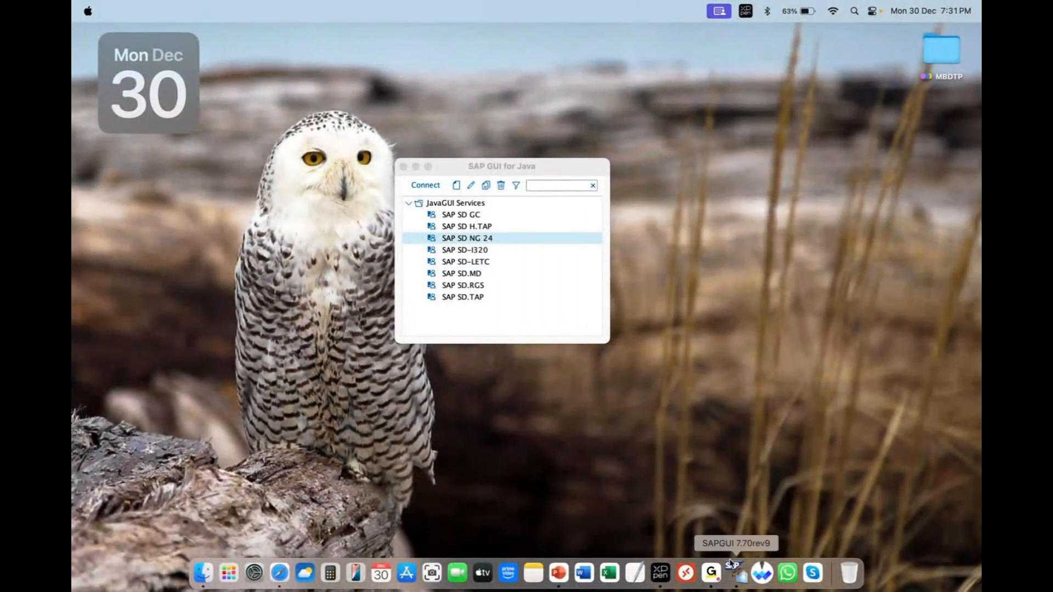
Step: Close the SAP GUI for Java connection window
{"action": "left_click", "coordinate": [401, 166]}
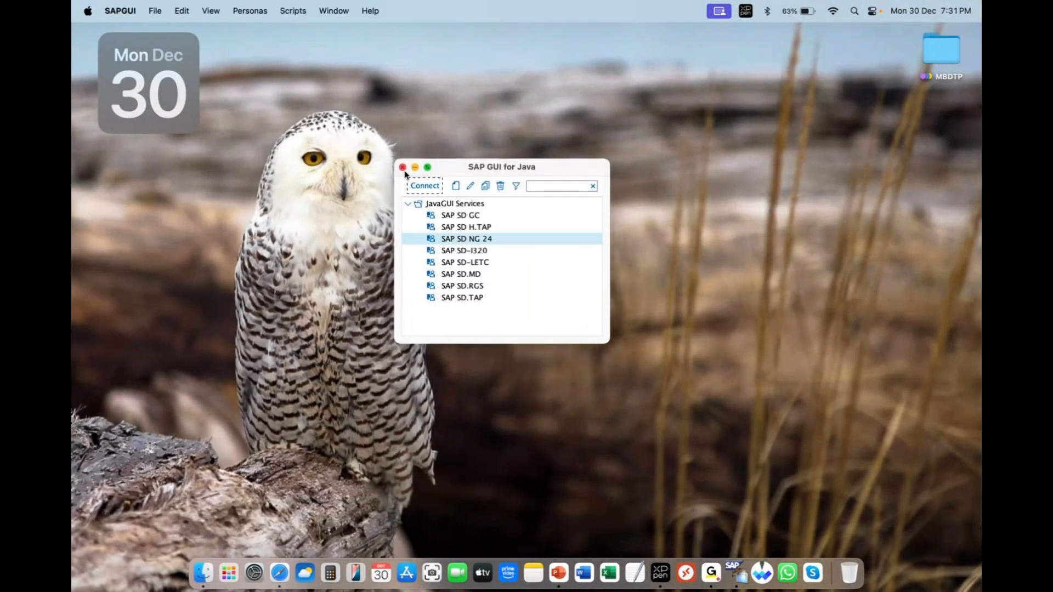
{"action": "left_click", "coordinate": [403, 167]}
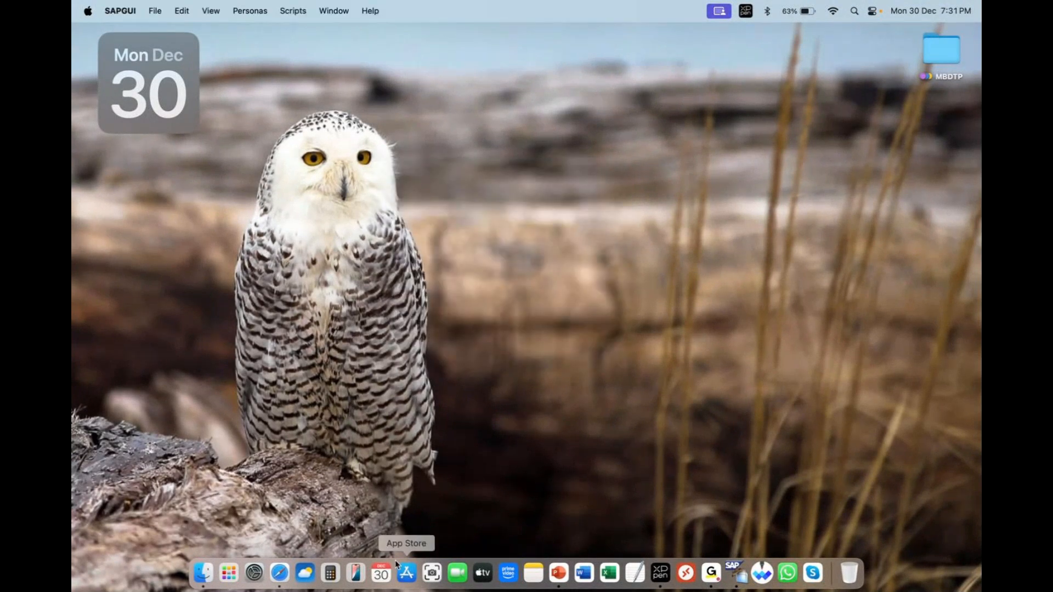
Step: Bring the FE8 (1) (800) SAP session with the new material's organizational levels back to the front
{"action": "right_click", "coordinate": [736, 573]}
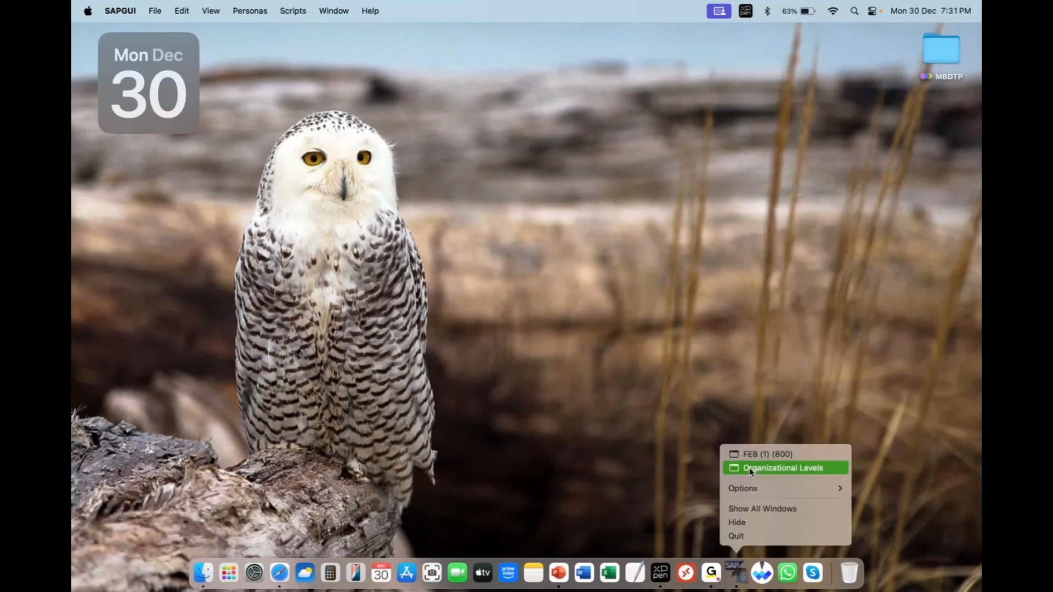
{"action": "left_click", "coordinate": [750, 457]}
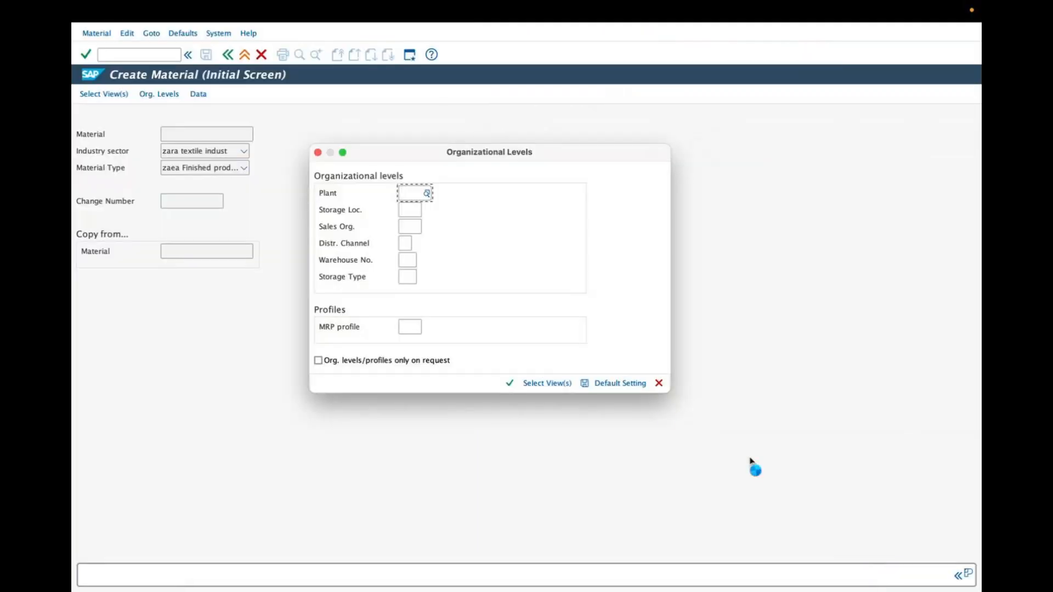
{"action": "key", "text": "alt+Tab"}
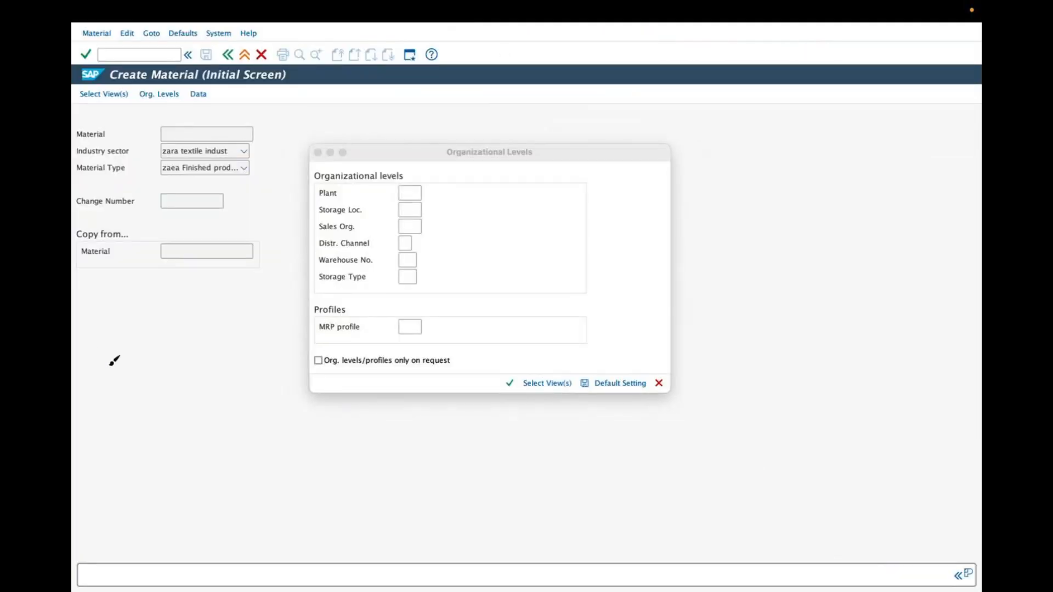
{"action": "left_click_drag", "start_coordinate": [112, 364], "coordinate": [117, 382]}
{"action": "mouse_move", "coordinate": [119, 365]}
{"action": "left_mouse_down"}
{"action": "mouse_move", "coordinate": [169, 303]}
{"action": "mouse_move", "coordinate": [188, 311]}
{"action": "left_mouse_up"}
{"action": "mouse_move", "coordinate": [137, 403]}
{"action": "left_mouse_down"}
{"action": "mouse_move", "coordinate": [135, 425]}
{"action": "mouse_move", "coordinate": [148, 378]}
{"action": "mouse_move", "coordinate": [188, 358]}
{"action": "mouse_move", "coordinate": [225, 299]}
{"action": "mouse_move", "coordinate": [237, 313]}
{"action": "left_mouse_up"}
{"action": "left_click_drag", "start_coordinate": [91, 406], "coordinate": [109, 431]}
{"action": "mouse_move", "coordinate": [113, 480]}
{"action": "left_mouse_down"}
{"action": "mouse_move", "coordinate": [105, 492]}
{"action": "mouse_move", "coordinate": [125, 485]}
{"action": "left_mouse_up"}
{"action": "mouse_move", "coordinate": [156, 448]}
{"action": "left_mouse_down"}
{"action": "mouse_move", "coordinate": [144, 465]}
{"action": "mouse_move", "coordinate": [170, 444]}
{"action": "mouse_move", "coordinate": [165, 458]}
{"action": "left_mouse_up"}
{"action": "mouse_move", "coordinate": [195, 410]}
{"action": "left_mouse_down"}
{"action": "mouse_move", "coordinate": [212, 418]}
{"action": "mouse_move", "coordinate": [264, 362]}
{"action": "left_mouse_up"}
{"action": "left_click_drag", "start_coordinate": [176, 487], "coordinate": [244, 415]}
{"action": "mouse_move", "coordinate": [227, 462]}
{"action": "left_mouse_down"}
{"action": "mouse_move", "coordinate": [233, 471]}
{"action": "mouse_move", "coordinate": [249, 438]}
{"action": "left_mouse_up"}
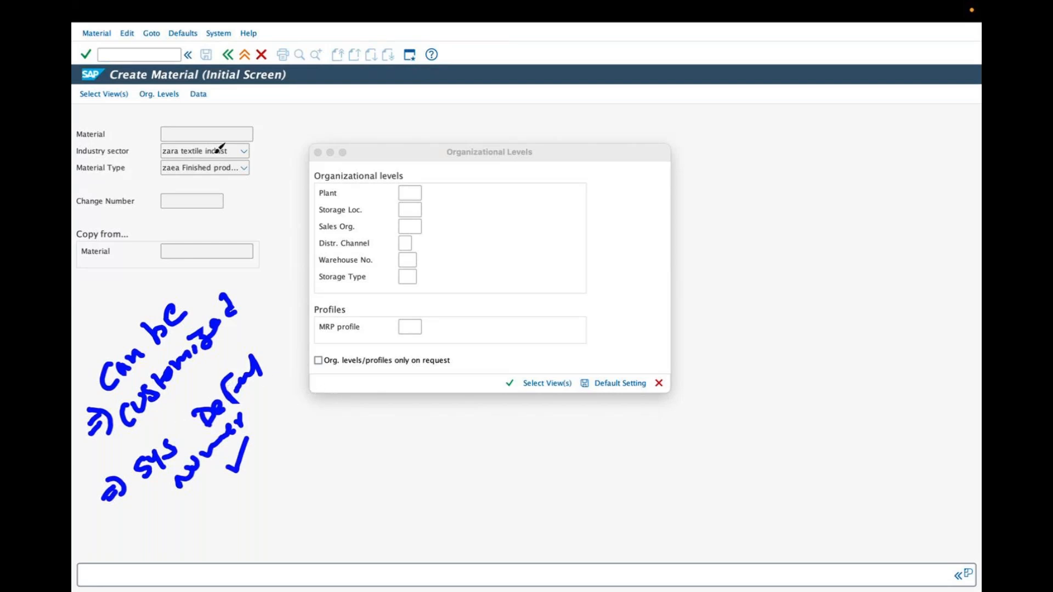
{"action": "mouse_move", "coordinate": [165, 131]}
{"action": "left_mouse_down"}
{"action": "mouse_move", "coordinate": [225, 125]}
{"action": "mouse_move", "coordinate": [275, 141]}
{"action": "mouse_move", "coordinate": [155, 140]}
{"action": "left_mouse_up"}
{"action": "left_click_drag", "start_coordinate": [222, 122], "coordinate": [267, 89]}
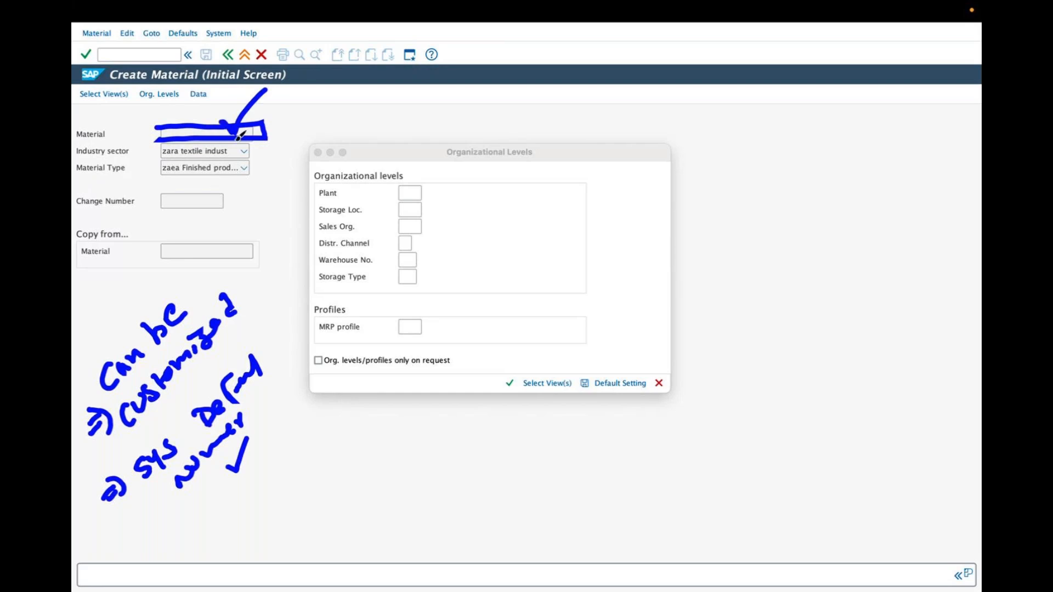
{"action": "left_click_drag", "start_coordinate": [102, 354], "coordinate": [126, 291]}
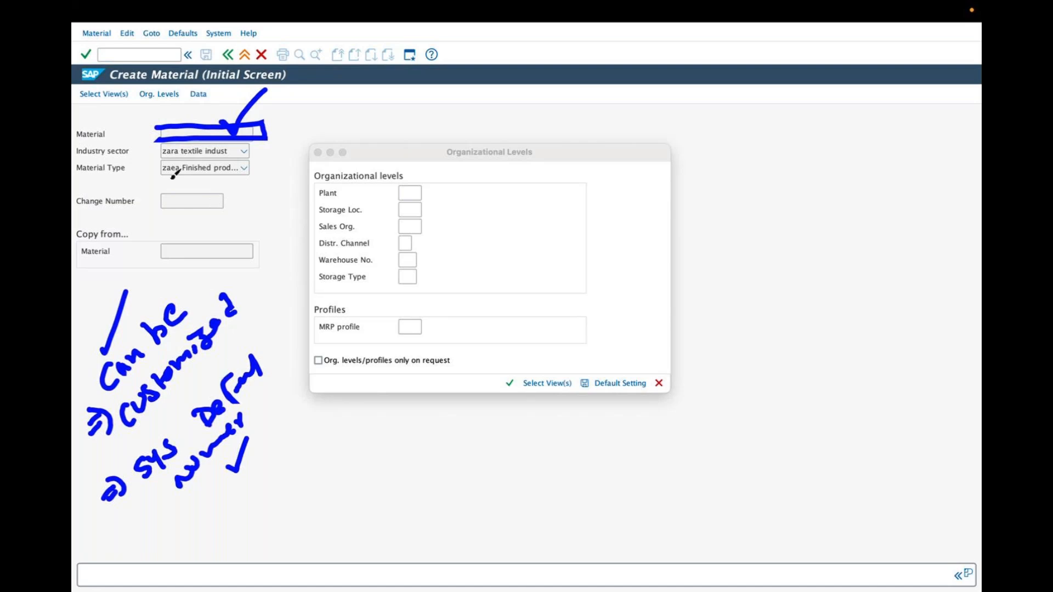
{"action": "left_click_drag", "start_coordinate": [163, 122], "coordinate": [157, 140]}
{"action": "mouse_move", "coordinate": [291, 118]}
{"action": "left_mouse_down"}
{"action": "mouse_move", "coordinate": [361, 88]}
{"action": "mouse_move", "coordinate": [418, 99]}
{"action": "mouse_move", "coordinate": [480, 85]}
{"action": "mouse_move", "coordinate": [469, 94]}
{"action": "left_mouse_up"}
{"action": "left_click_drag", "start_coordinate": [416, 124], "coordinate": [483, 98]}
{"action": "key", "text": "Escape"}
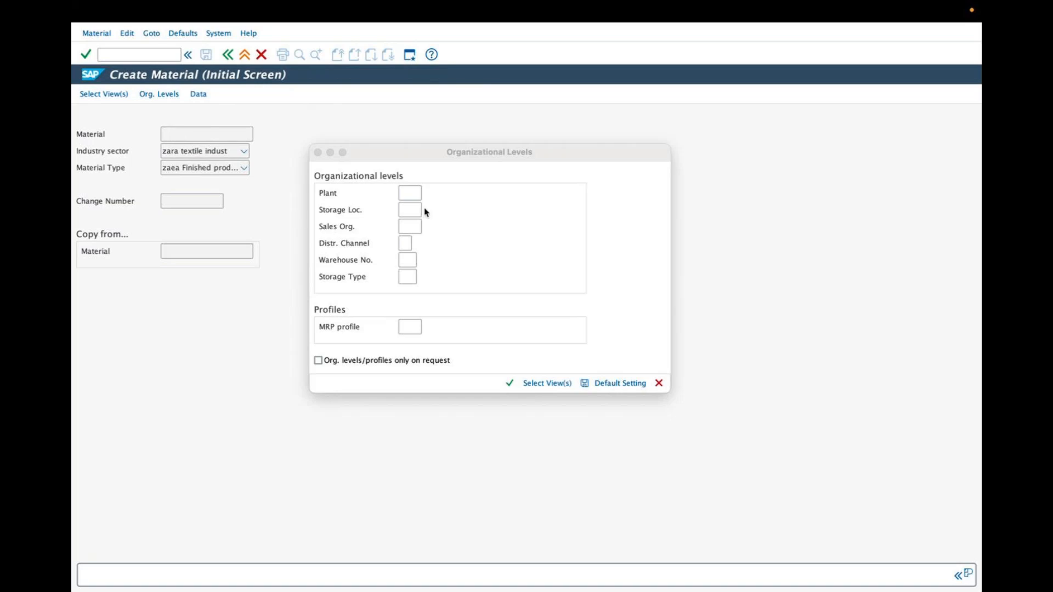
Step: Set the plant to ZARP in the new material's organizational levels
{"action": "left_click", "coordinate": [412, 195]}
{"action": "type", "text": "zar"}
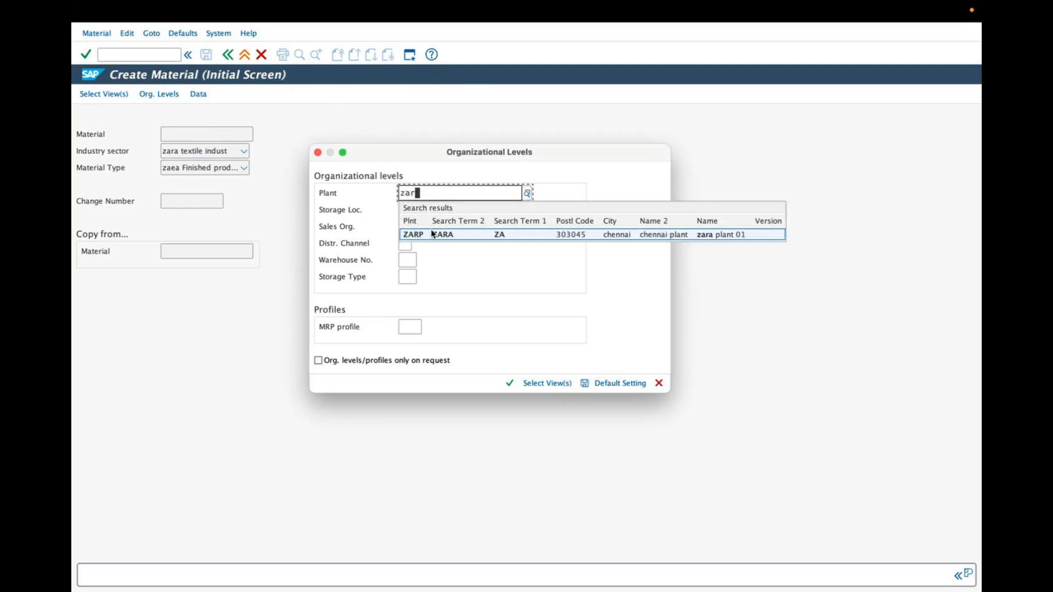
{"action": "type", "text": "p"}
Step: Choose storage location ZAR1 (zara stg 01) of plant ZARP from the possible storage locations
{"action": "left_click", "coordinate": [419, 210]}
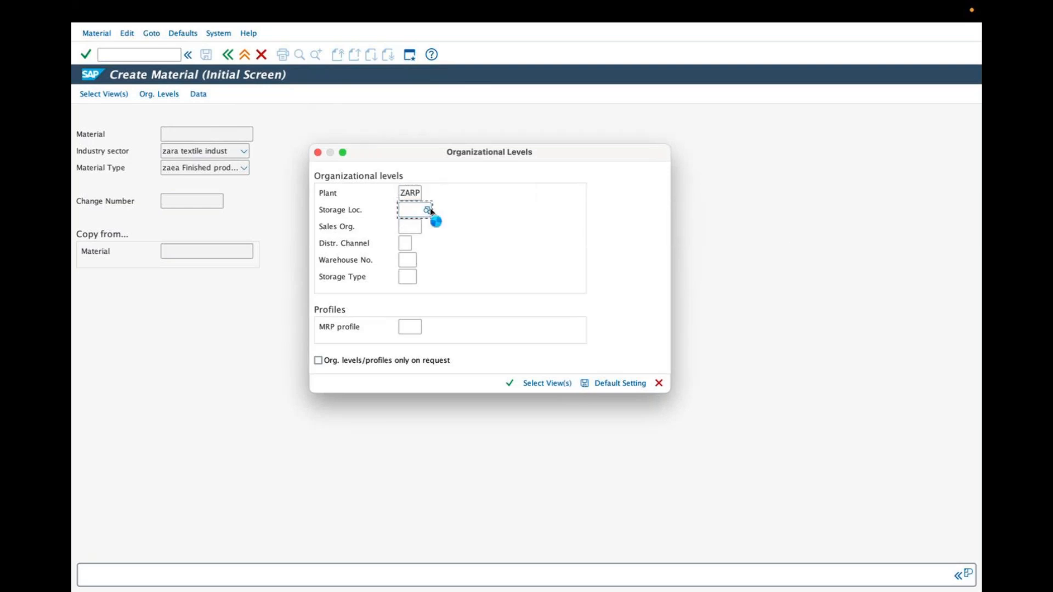
{"action": "left_click", "coordinate": [429, 210]}
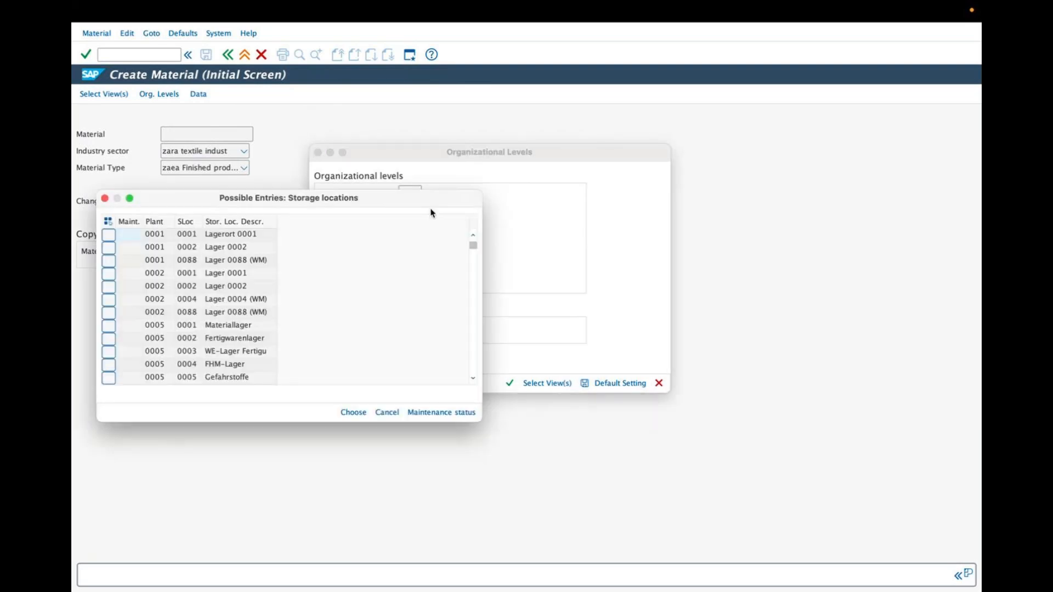
{"action": "left_click_drag", "start_coordinate": [472, 245], "coordinate": [472, 398]}
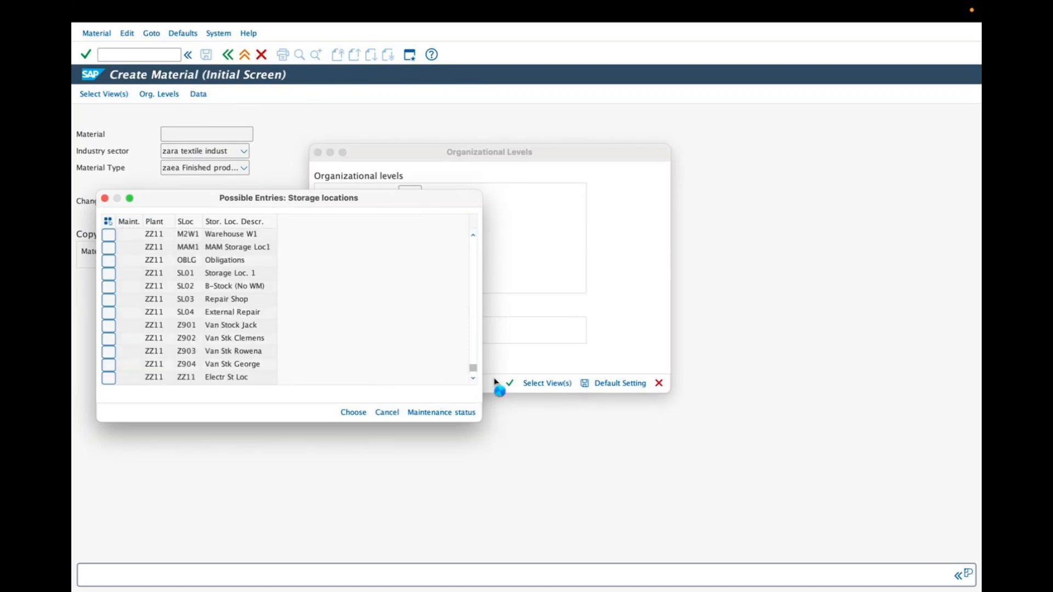
{"action": "mouse_move", "coordinate": [472, 368]}
{"action": "left_mouse_down"}
{"action": "mouse_move", "coordinate": [471, 351]}
{"action": "mouse_move", "coordinate": [473, 373]}
{"action": "left_mouse_up"}
{"action": "left_click", "coordinate": [473, 235]}
{"action": "left_click_drag", "start_coordinate": [472, 235], "coordinate": [473, 237]}
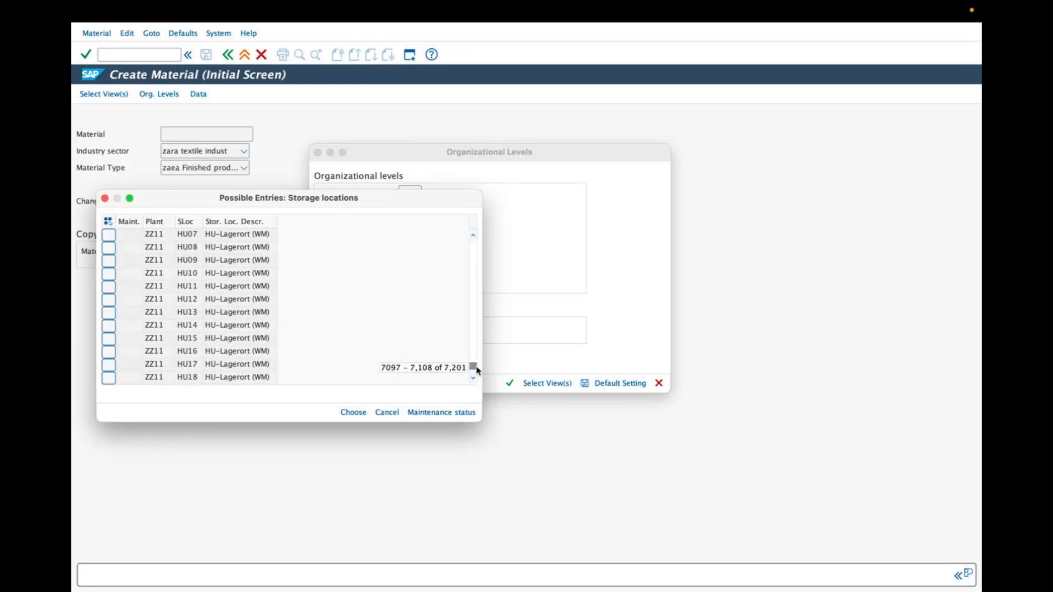
{"action": "left_click_drag", "start_coordinate": [476, 370], "coordinate": [476, 369]}
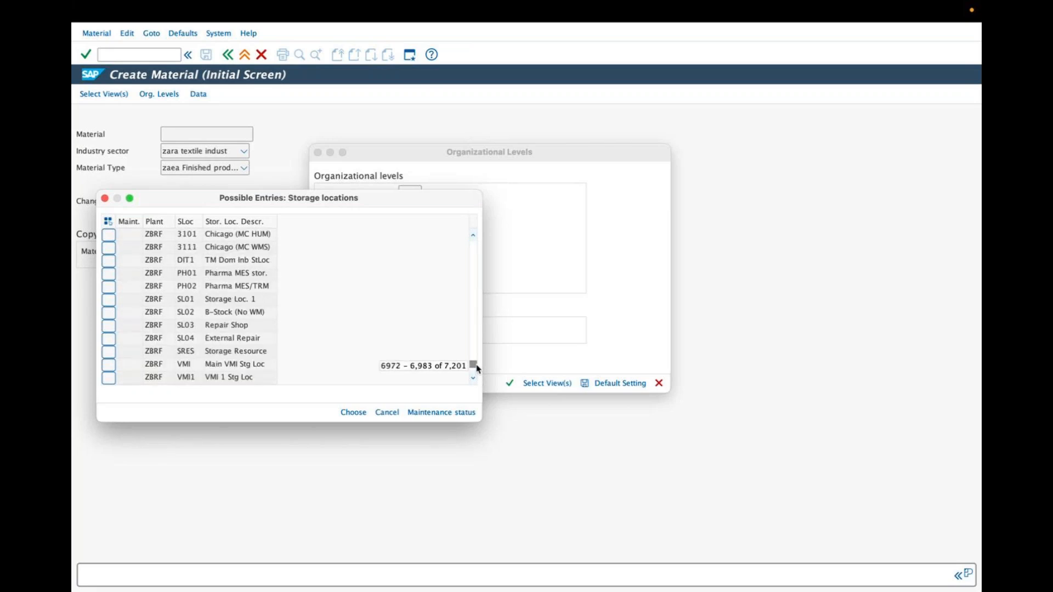
{"action": "left_click_drag", "start_coordinate": [473, 236], "coordinate": [474, 239]}
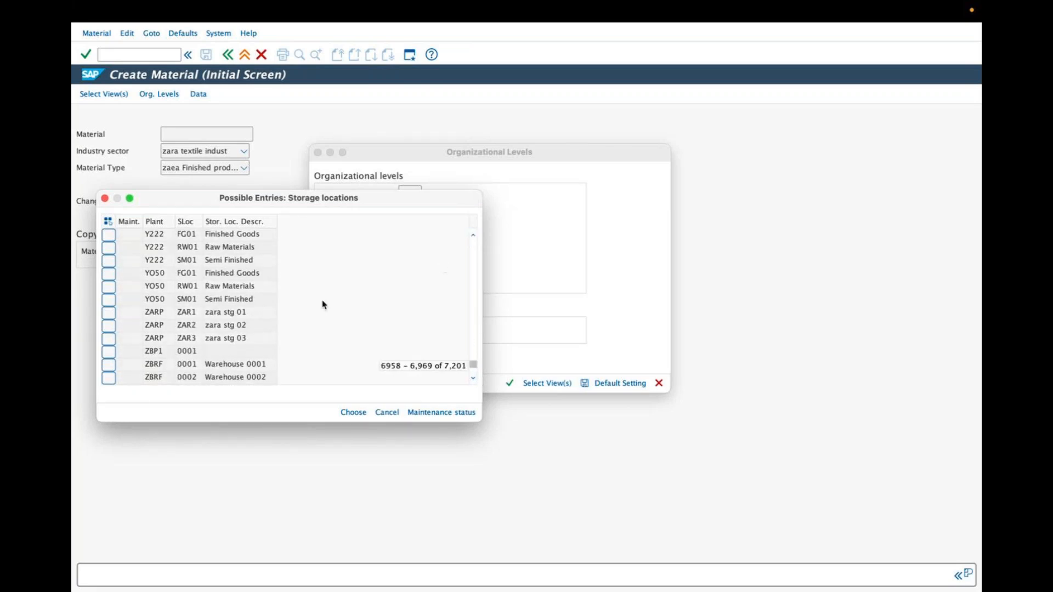
{"action": "double_click", "coordinate": [192, 316]}
Step: Set the sales organization to ZARS and the distribution channel to ZD (zara direct)
{"action": "left_click", "coordinate": [402, 227]}
{"action": "type", "text": "zar"}
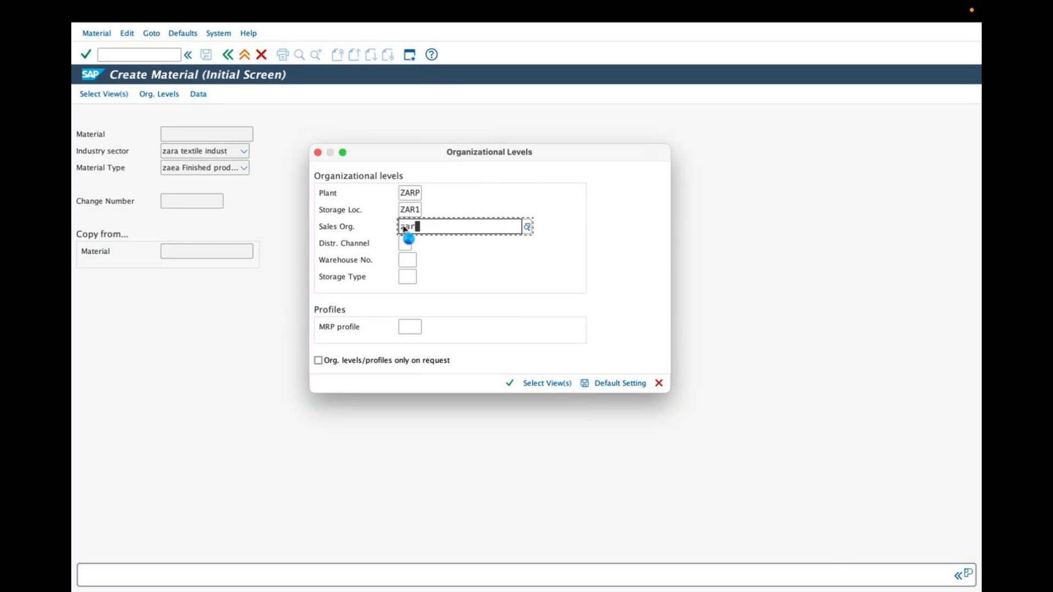
{"action": "left_click", "coordinate": [439, 271]}
{"action": "left_click", "coordinate": [404, 261]}
{"action": "left_click", "coordinate": [404, 243]}
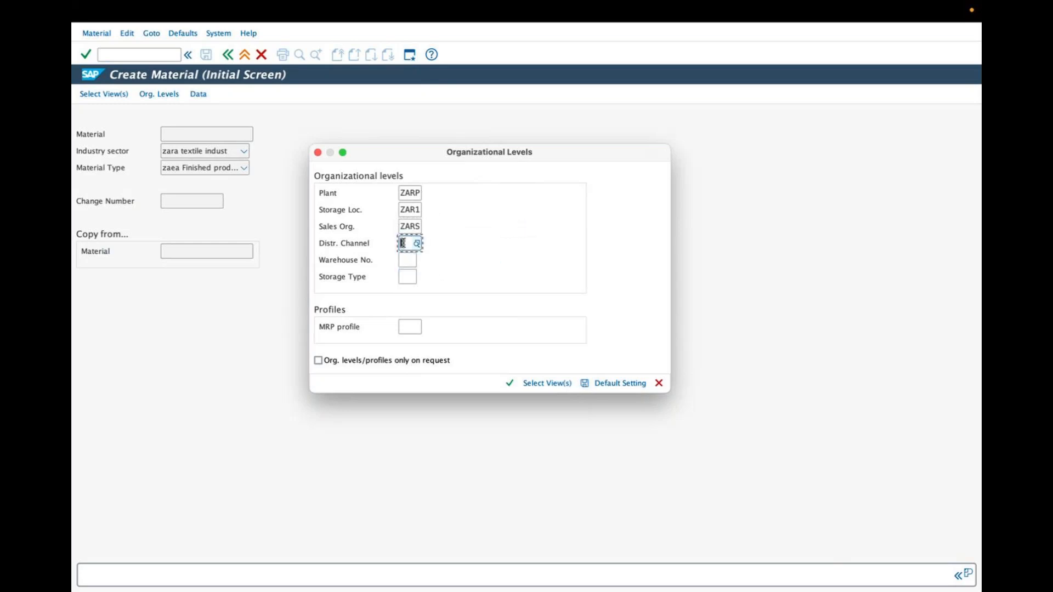
{"action": "type", "text": "z"}
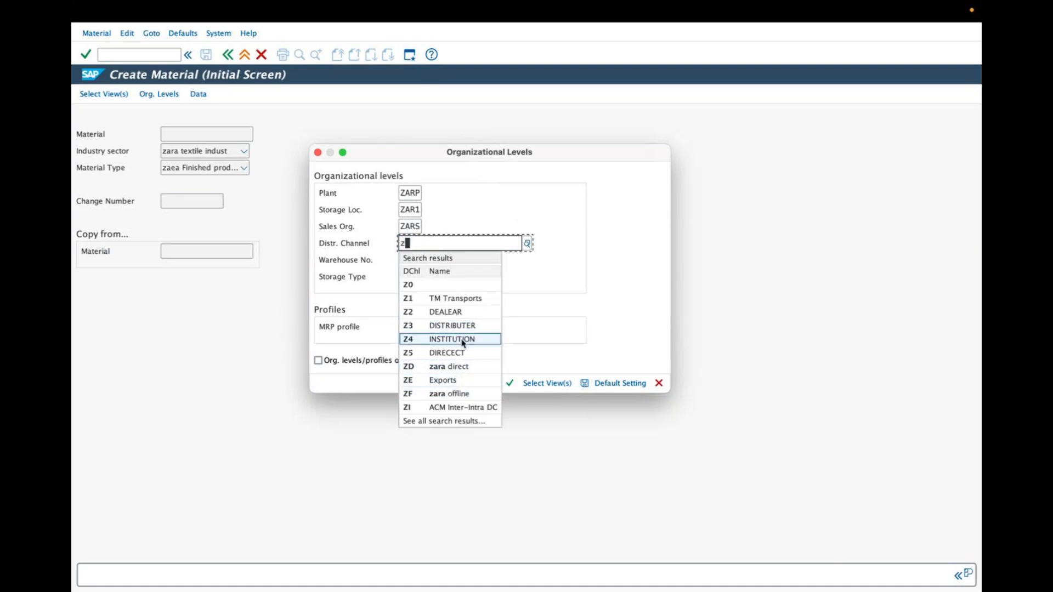
{"action": "left_click", "coordinate": [461, 367]}
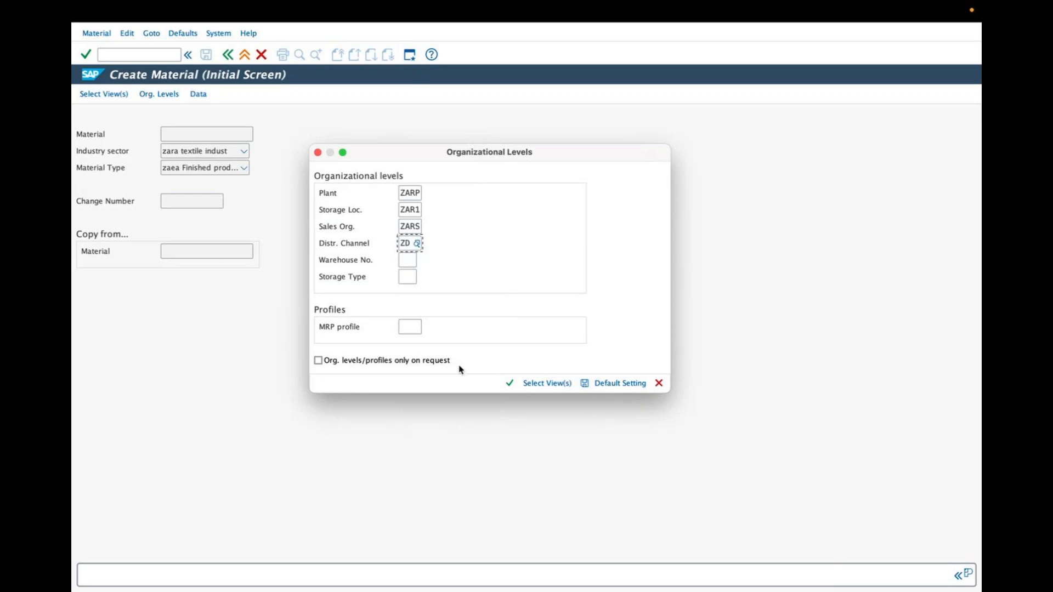
{"action": "left_click", "coordinate": [872, 42]}
{"action": "key", "text": "ctrl+Left"}
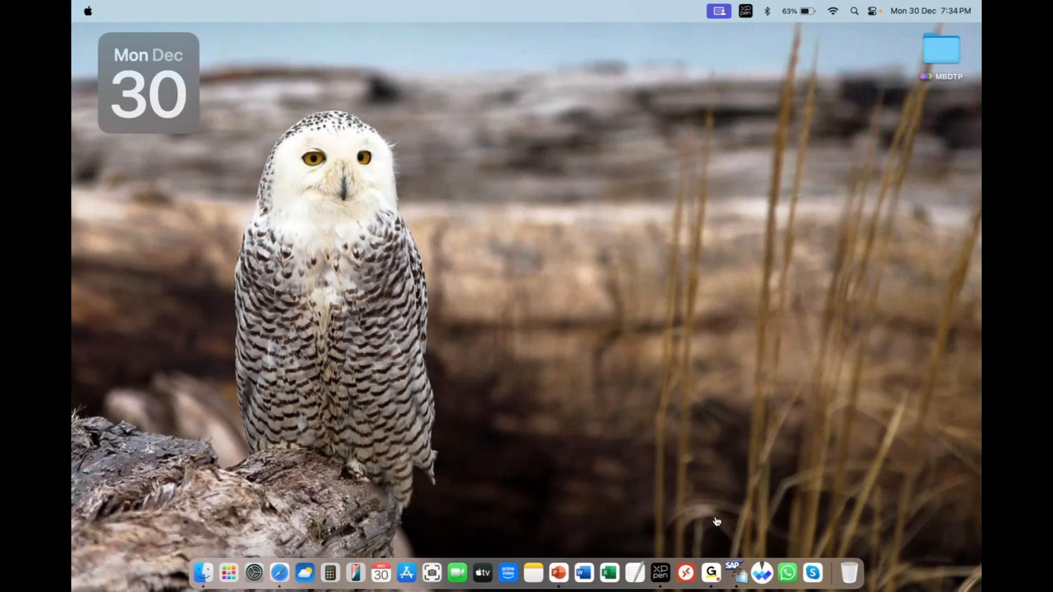
{"action": "right_click", "coordinate": [737, 572]}
{"action": "left_click", "coordinate": [754, 454]}
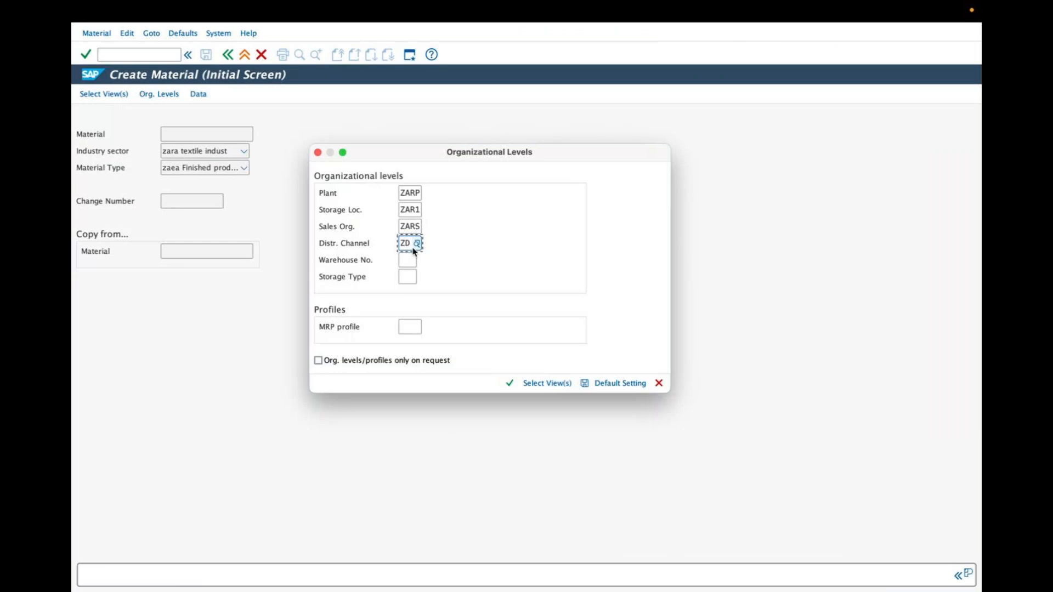
Step: Choose warehouse number ZAW (zara W.HOUSE) from the possible warehouse numbers
{"action": "left_click", "coordinate": [409, 259]}
{"action": "left_click", "coordinate": [422, 261]}
{"action": "left_click_drag", "start_coordinate": [471, 245], "coordinate": [478, 348]}
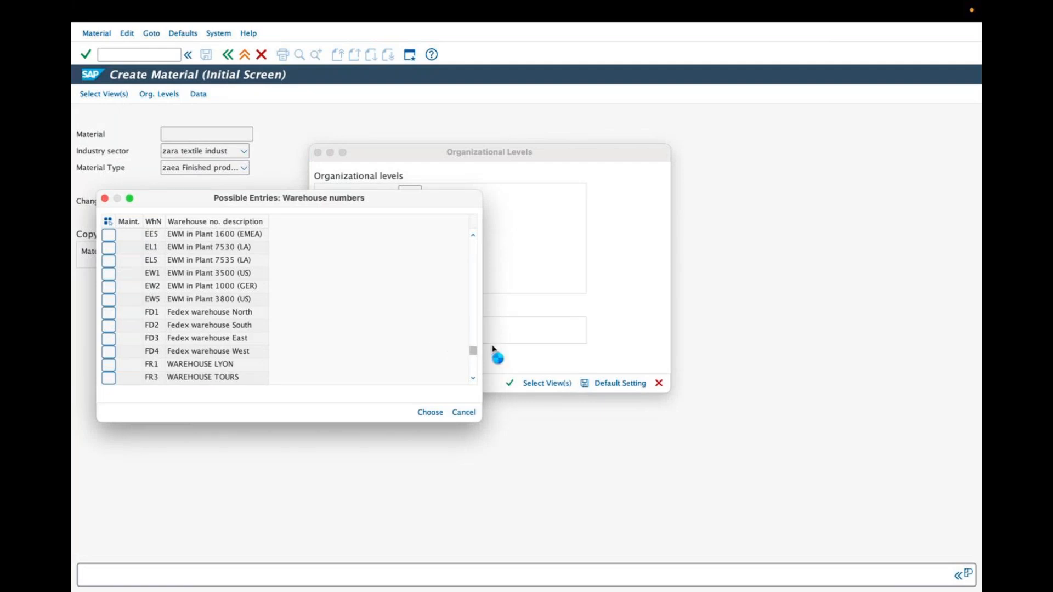
{"action": "left_click_drag", "start_coordinate": [472, 351], "coordinate": [473, 367]}
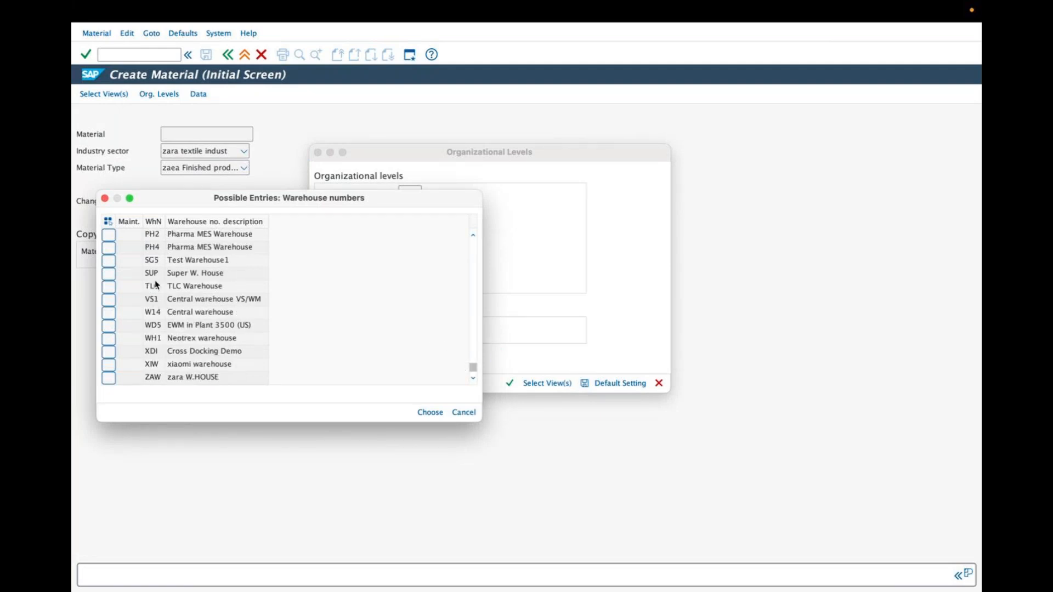
{"action": "double_click", "coordinate": [170, 378]}
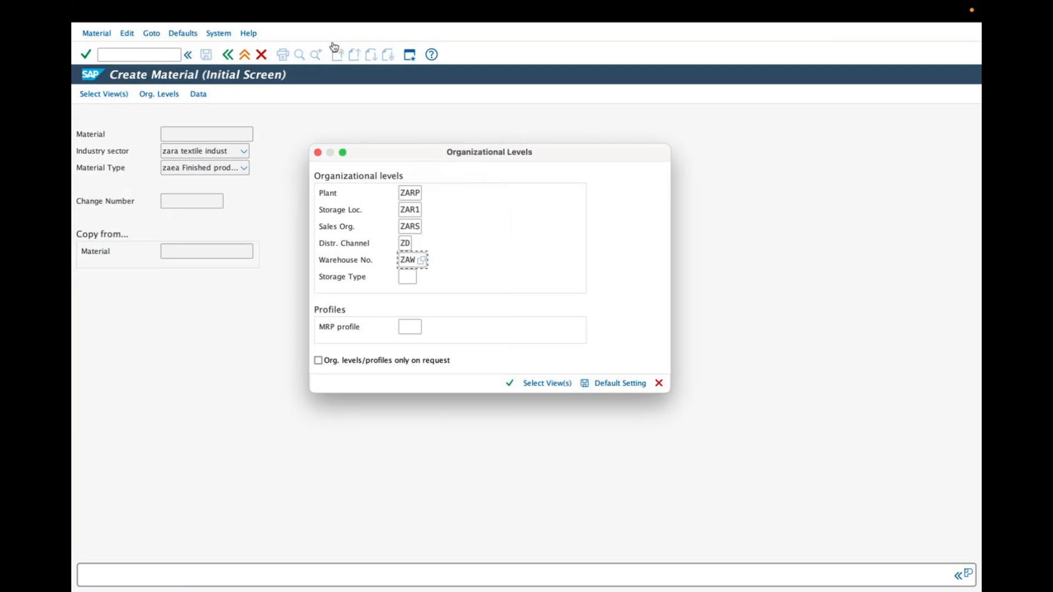
{"action": "mouse_move", "coordinate": [442, 185]}
{"action": "left_mouse_down"}
{"action": "mouse_move", "coordinate": [460, 163]}
{"action": "mouse_move", "coordinate": [430, 207]}
{"action": "mouse_move", "coordinate": [429, 240]}
{"action": "mouse_move", "coordinate": [451, 240]}
{"action": "left_mouse_up"}
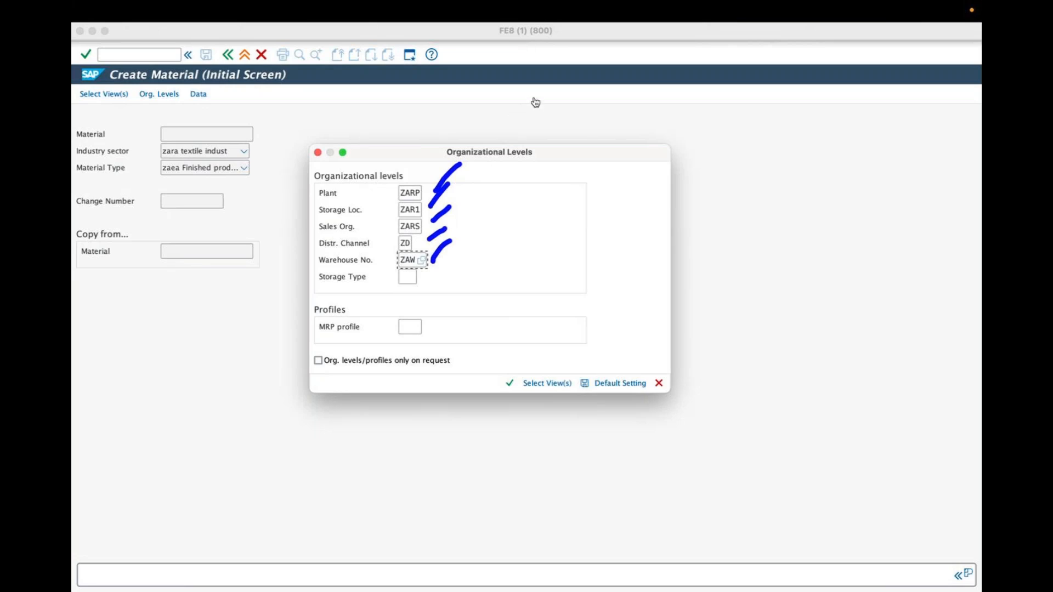
{"action": "mouse_move", "coordinate": [384, 272]}
{"action": "left_mouse_down"}
{"action": "mouse_move", "coordinate": [407, 291]}
{"action": "mouse_move", "coordinate": [382, 302]}
{"action": "left_mouse_up"}
{"action": "mouse_move", "coordinate": [391, 322]}
{"action": "left_mouse_down"}
{"action": "mouse_move", "coordinate": [423, 330]}
{"action": "mouse_move", "coordinate": [360, 375]}
{"action": "left_mouse_up"}
{"action": "left_click_drag", "start_coordinate": [352, 359], "coordinate": [340, 384]}
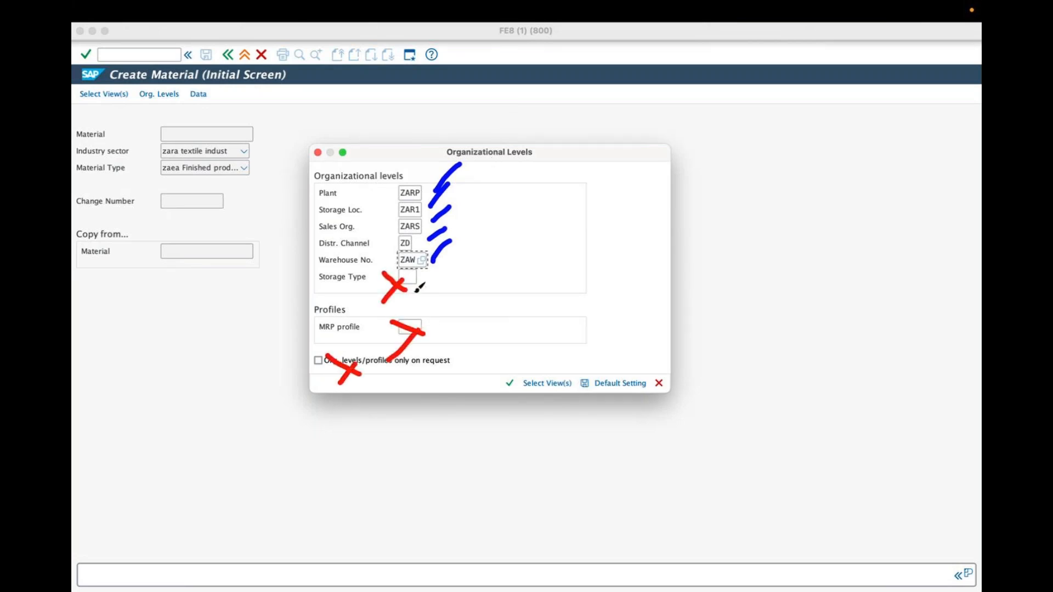
{"action": "left_click", "coordinate": [507, 41]}
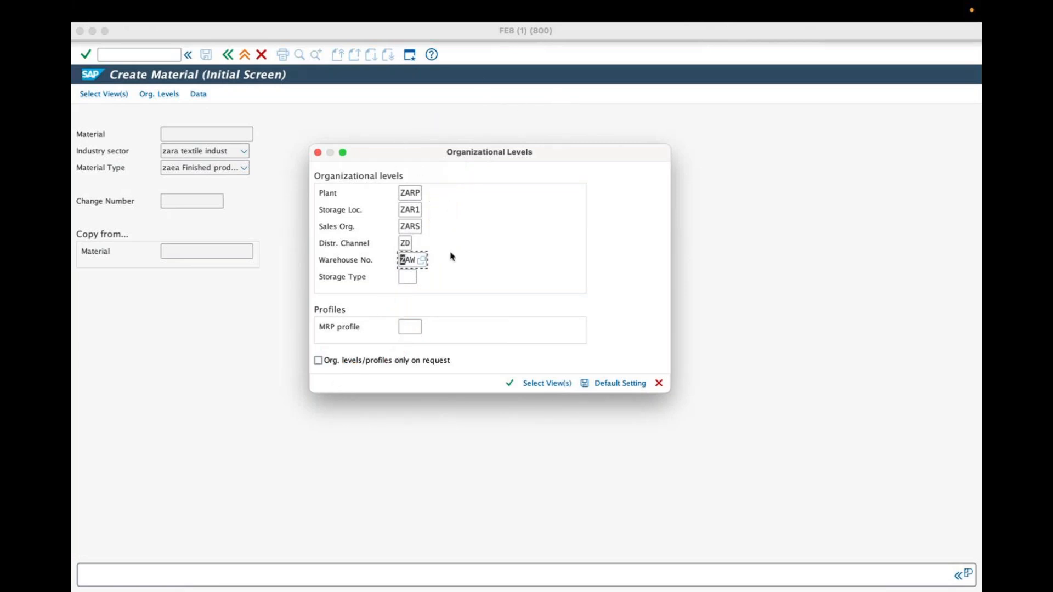
{"action": "left_click", "coordinate": [516, 42]}
{"action": "mouse_move", "coordinate": [397, 180]}
{"action": "left_mouse_down"}
{"action": "mouse_move", "coordinate": [447, 194]}
{"action": "mouse_move", "coordinate": [368, 226]}
{"action": "mouse_move", "coordinate": [401, 183]}
{"action": "left_mouse_up"}
{"action": "mouse_move", "coordinate": [518, 375]}
{"action": "left_mouse_down"}
{"action": "mouse_move", "coordinate": [530, 388]}
{"action": "mouse_move", "coordinate": [570, 317]}
{"action": "left_mouse_up"}
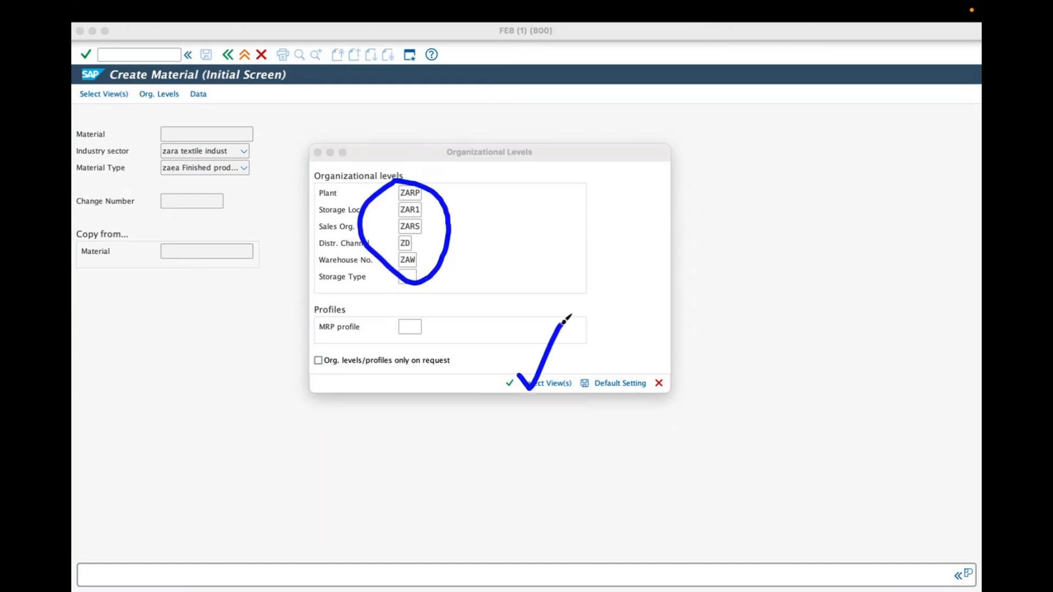
{"action": "left_click", "coordinate": [512, 47]}
Step: Open the view selection from the organizational levels and cancel it
{"action": "left_click", "coordinate": [552, 389]}
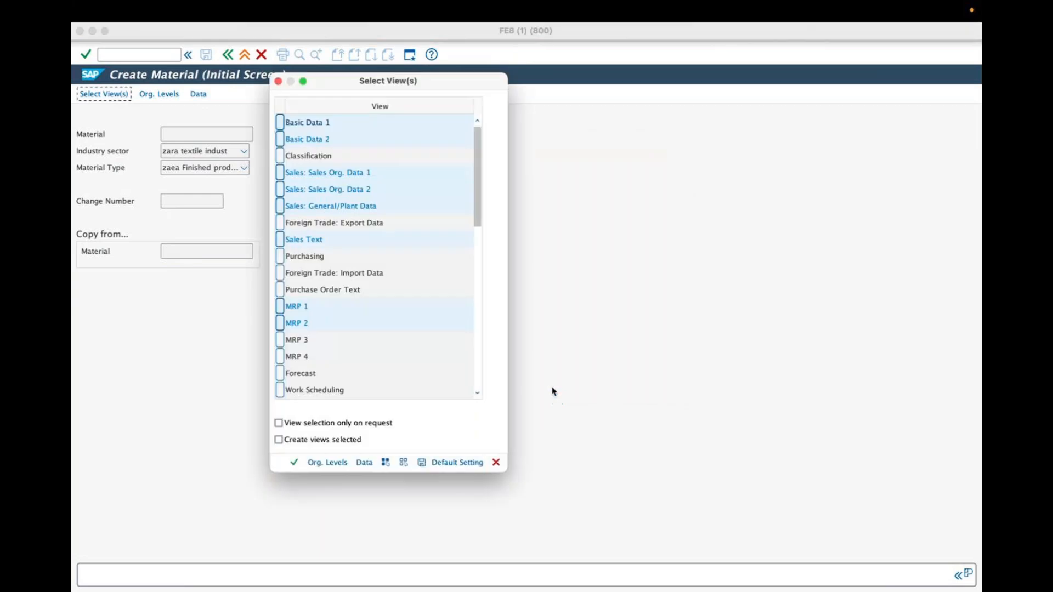
{"action": "left_click", "coordinate": [496, 462]}
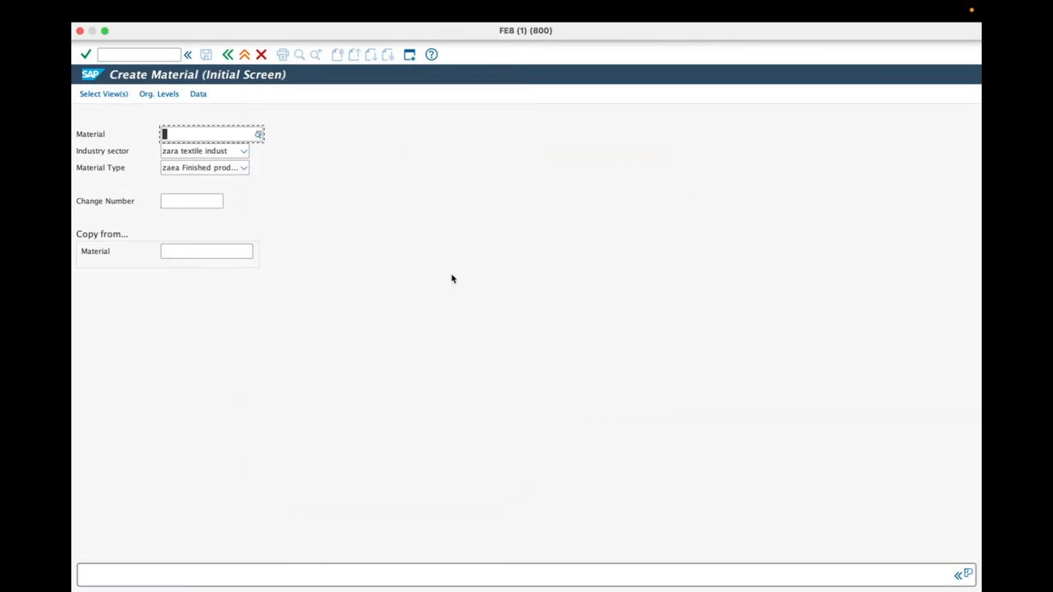
Step: Reopen the organizational levels and set the plant to ZARP and the storage location to ZAR1 (zara stg 01)
{"action": "left_click", "coordinate": [168, 97]}
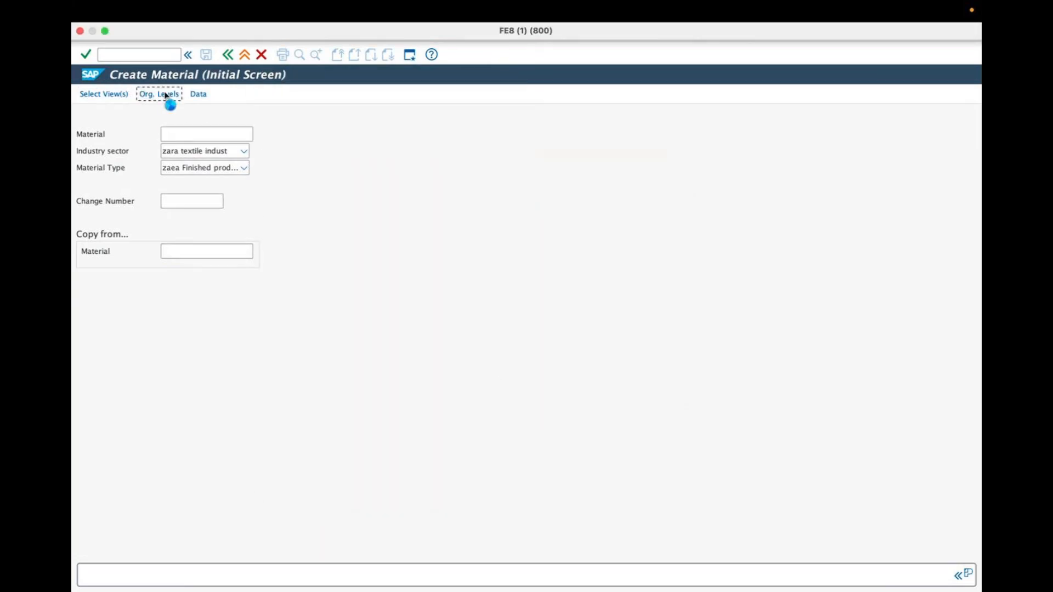
{"action": "type", "text": "zar"}
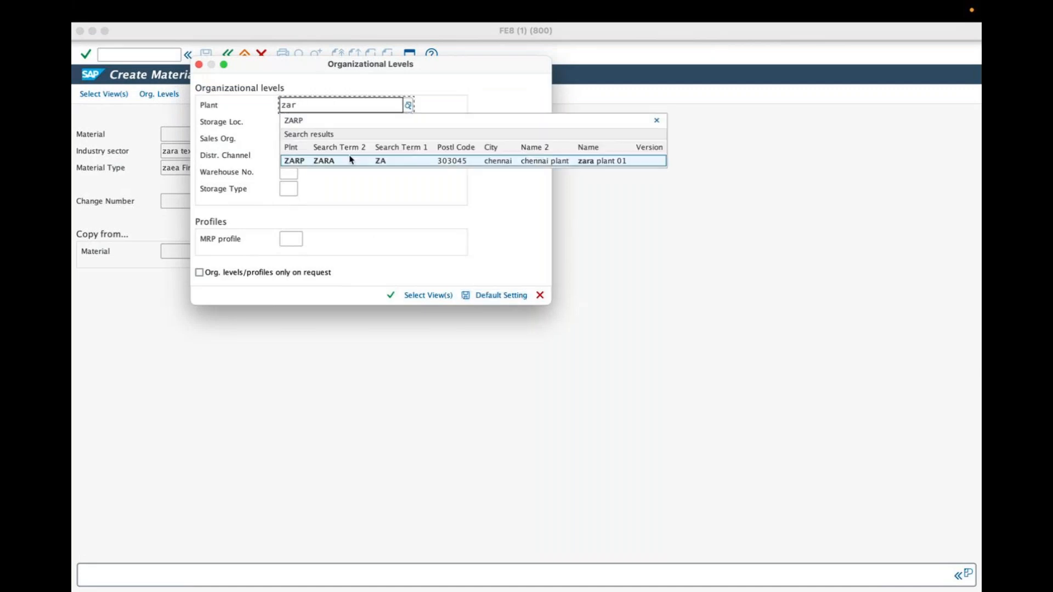
{"action": "left_click", "coordinate": [294, 118]}
{"action": "type", "text": "zar"}
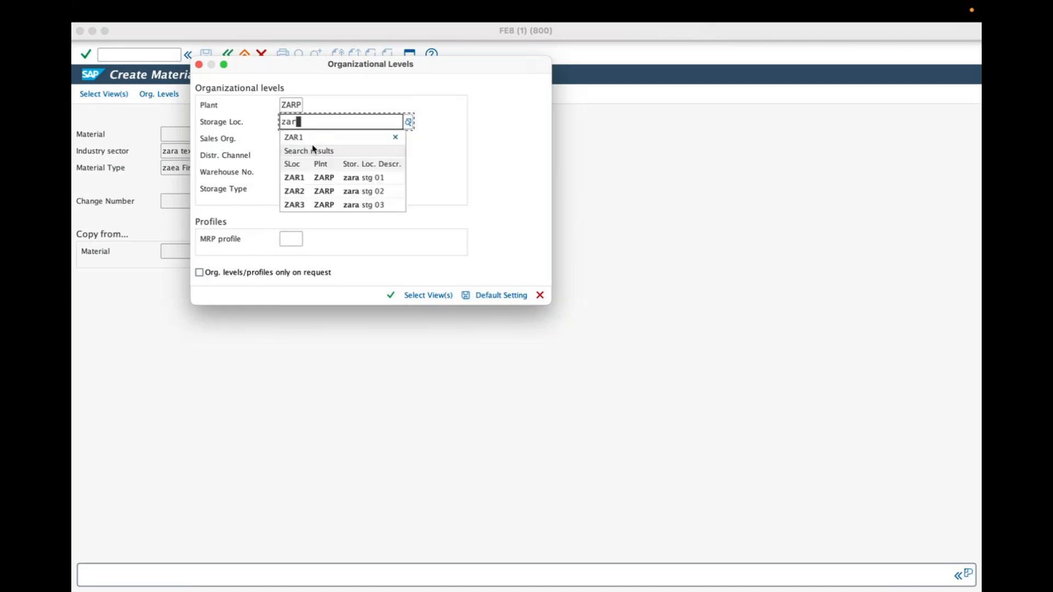
{"action": "left_click", "coordinate": [308, 178]}
Step: Set the sales organization to ZARS and the distribution channel to ZD (zara direct) in the organizational levels
{"action": "type", "text": "zar"}
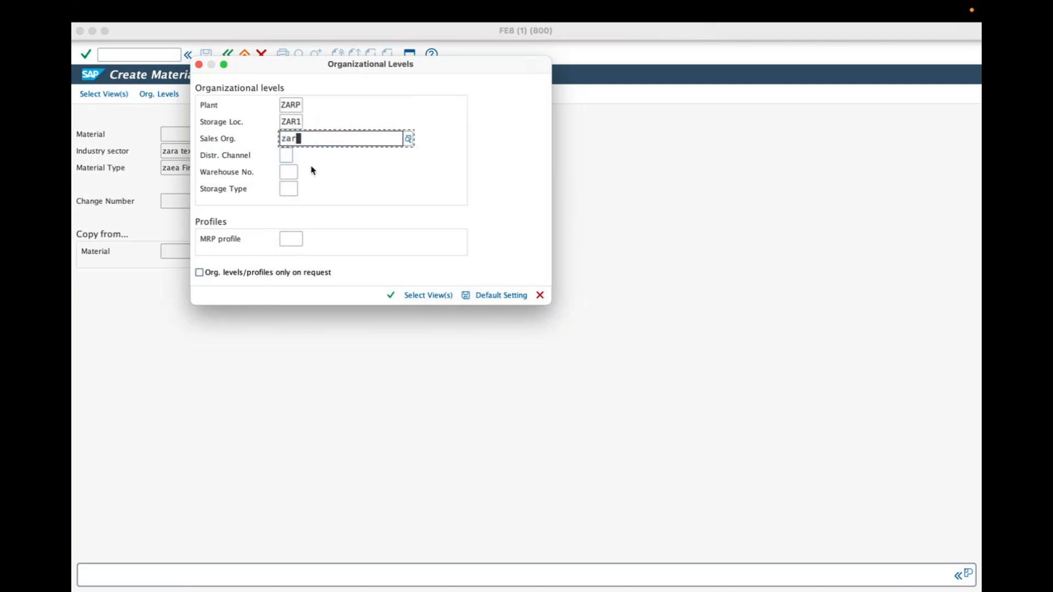
{"action": "left_click", "coordinate": [306, 180]}
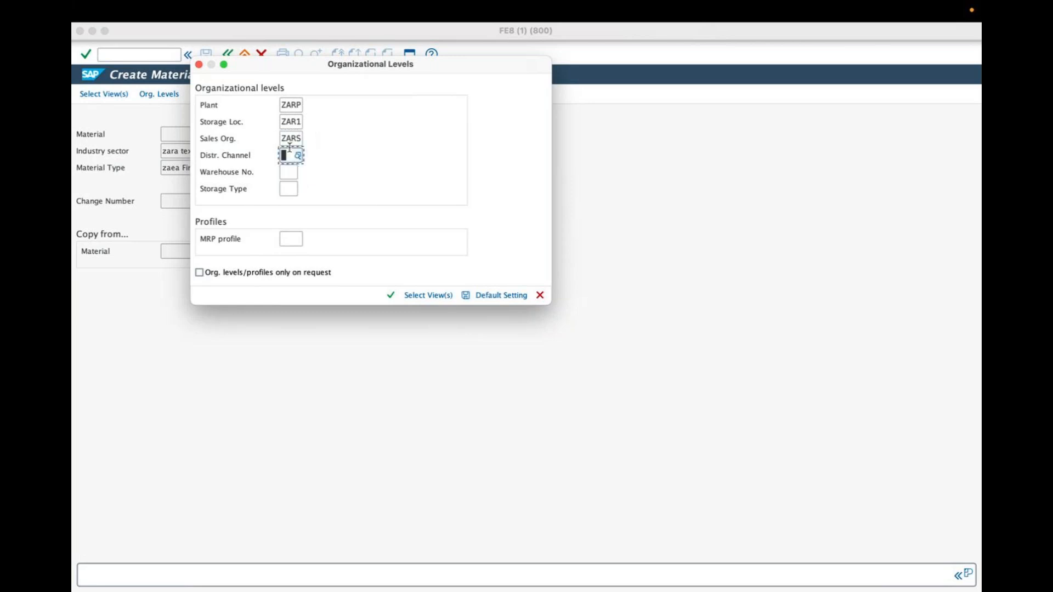
{"action": "type", "text": "z"}
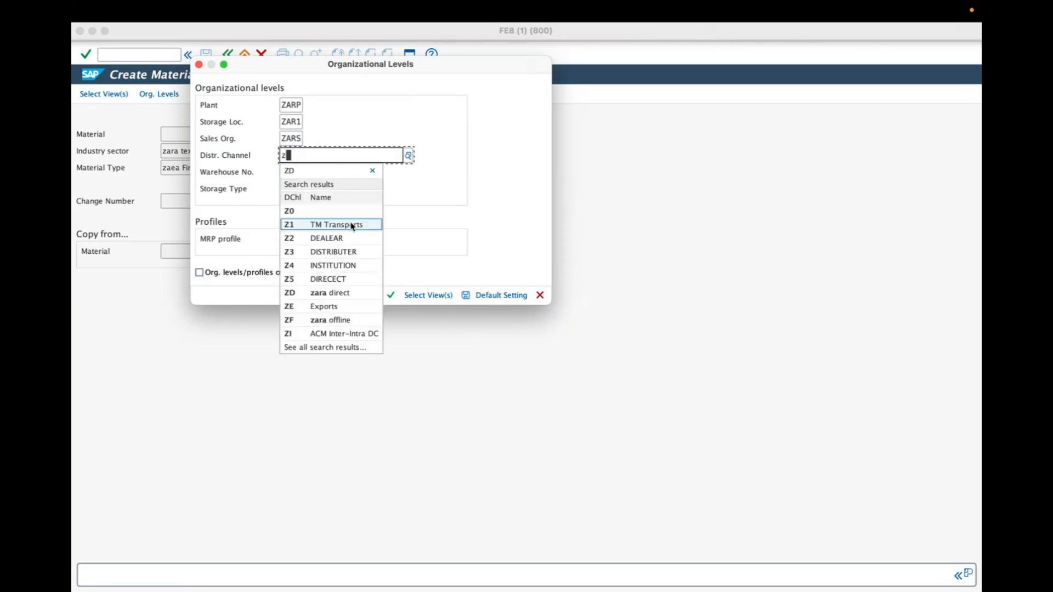
{"action": "left_click", "coordinate": [346, 292]}
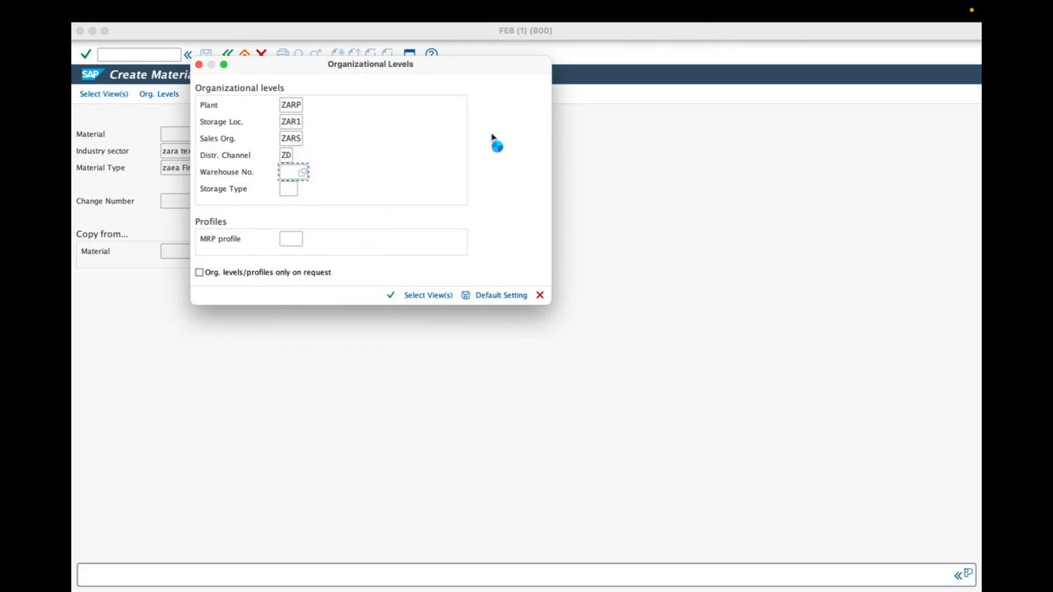
Step: Choose warehouse number ZAW (zara W.HOUSE) and confirm the organizational levels to open the material's Basic Data 1 view
{"action": "left_click_drag", "start_coordinate": [471, 245], "coordinate": [483, 386]}
{"action": "left_click", "coordinate": [181, 379]}
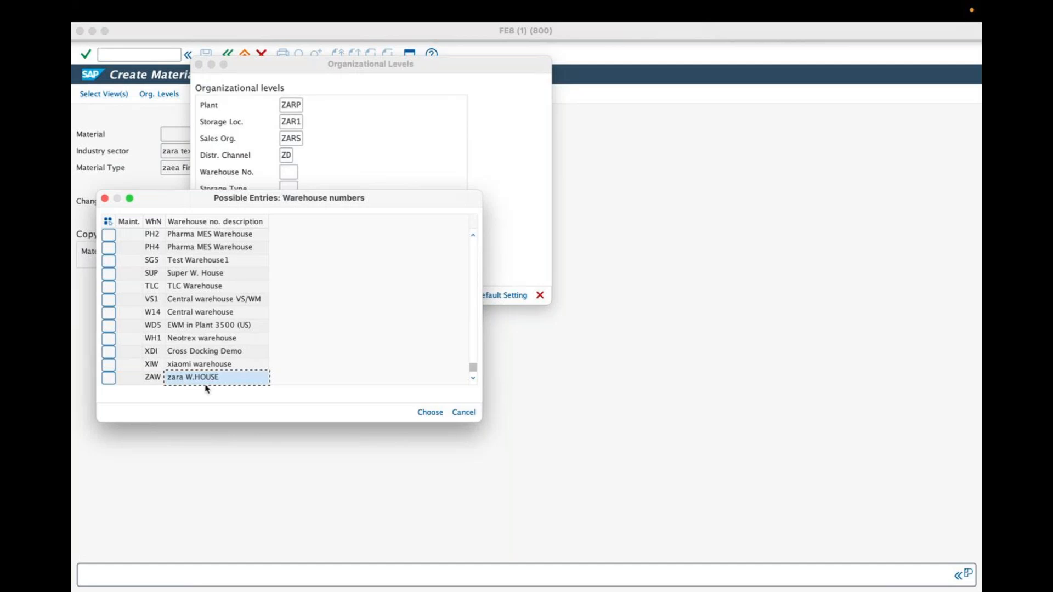
{"action": "left_click", "coordinate": [430, 413]}
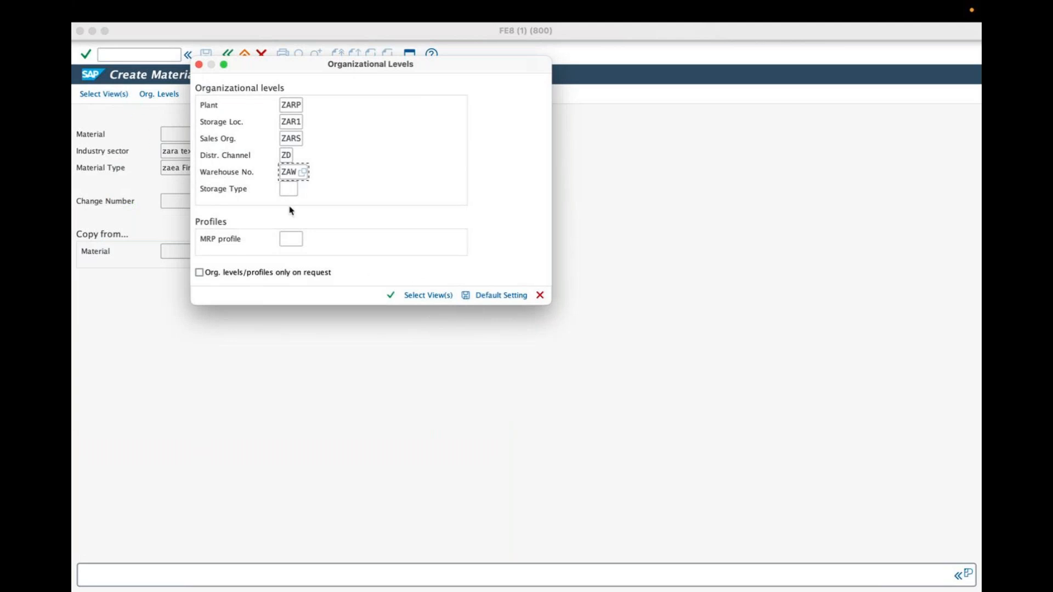
{"action": "left_click", "coordinate": [390, 296]}
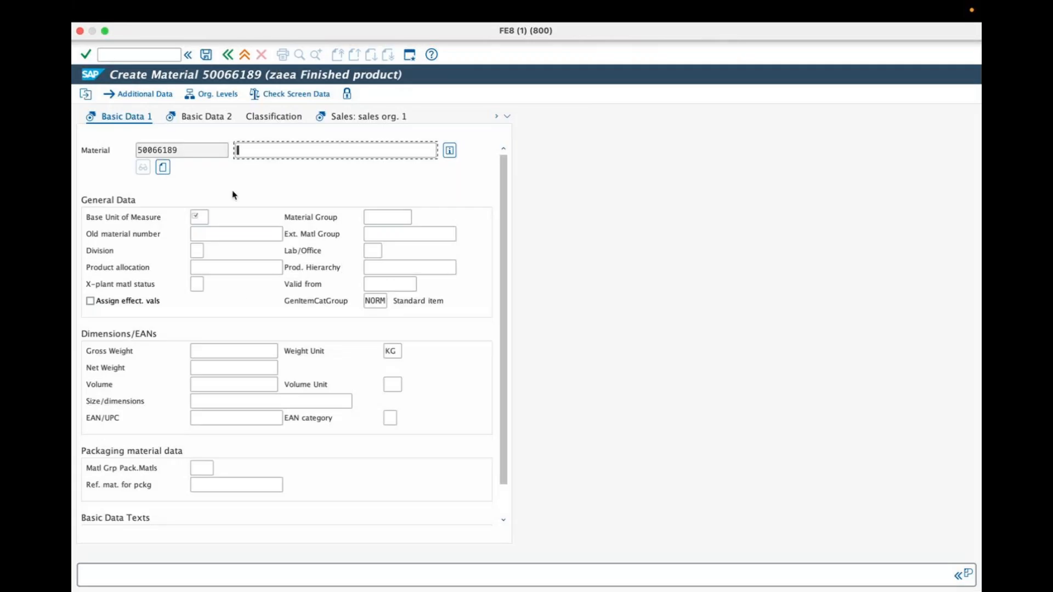
Step: Exit the creation of the automatically numbered material without saving its data
{"action": "double_click", "coordinate": [181, 148]}
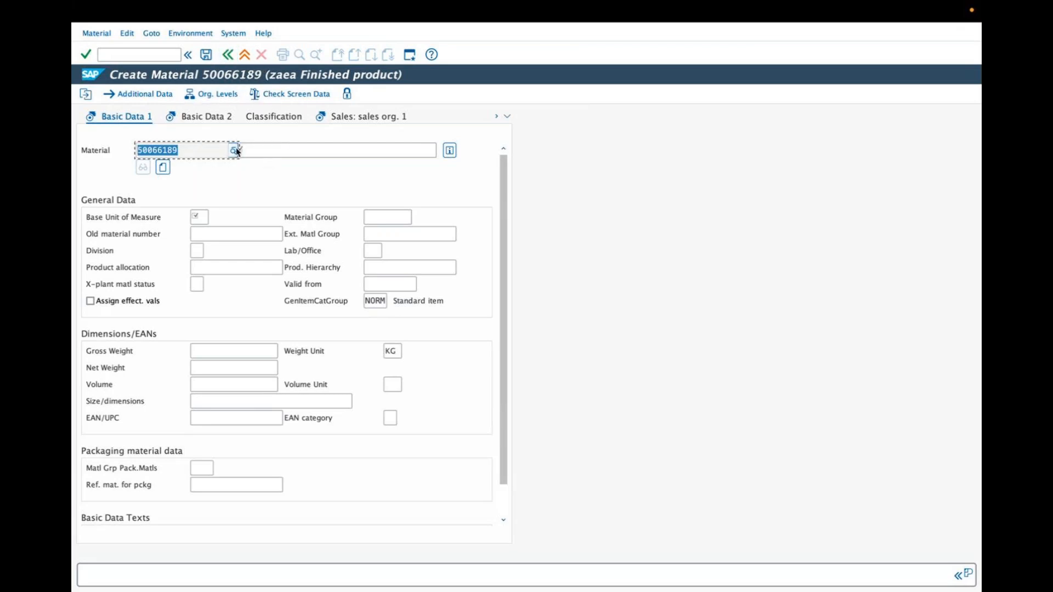
{"action": "left_click", "coordinate": [244, 56]}
{"action": "left_click", "coordinate": [244, 56]}
{"action": "left_click", "coordinate": [305, 237]}
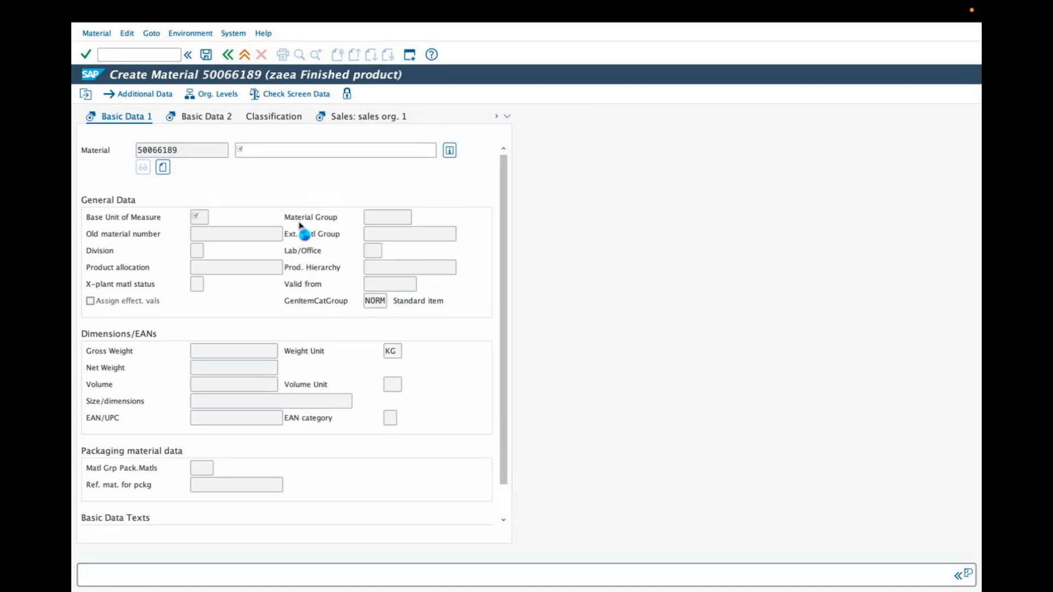
Step: Start transaction MM01 and enter zara-cl-m-100 as the material number on the initial screen
{"action": "left_click", "coordinate": [130, 55]}
{"action": "type", "text": "mm01"}
{"action": "key", "text": "Return"}
{"action": "type", "text": "zara-c"}
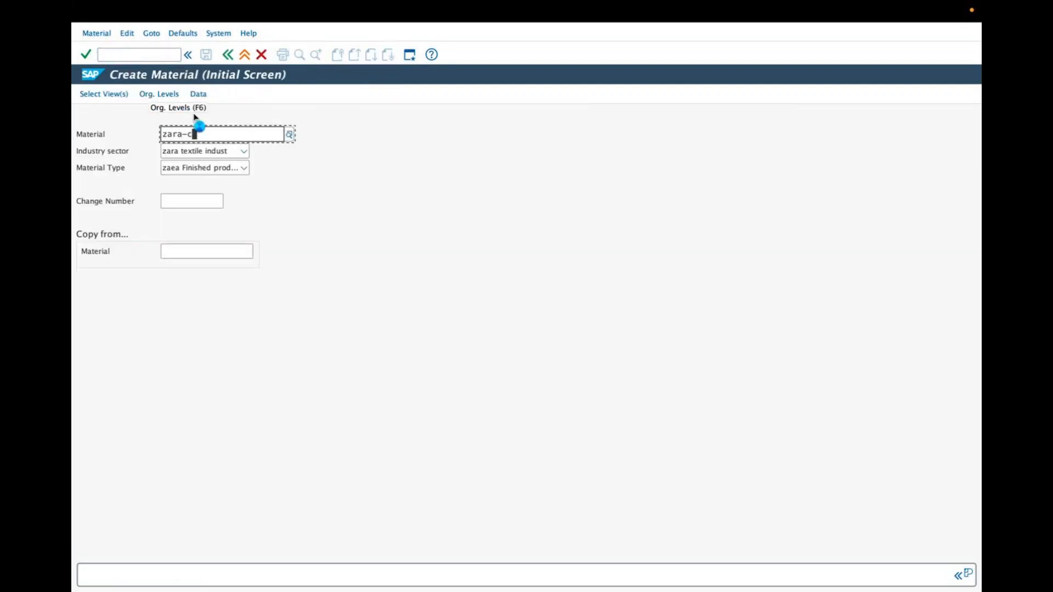
{"action": "type", "text": "l-"}
{"action": "left_click", "coordinate": [195, 117]}
{"action": "type", "text": "m-100"}
{"action": "left_click", "coordinate": [194, 117]}
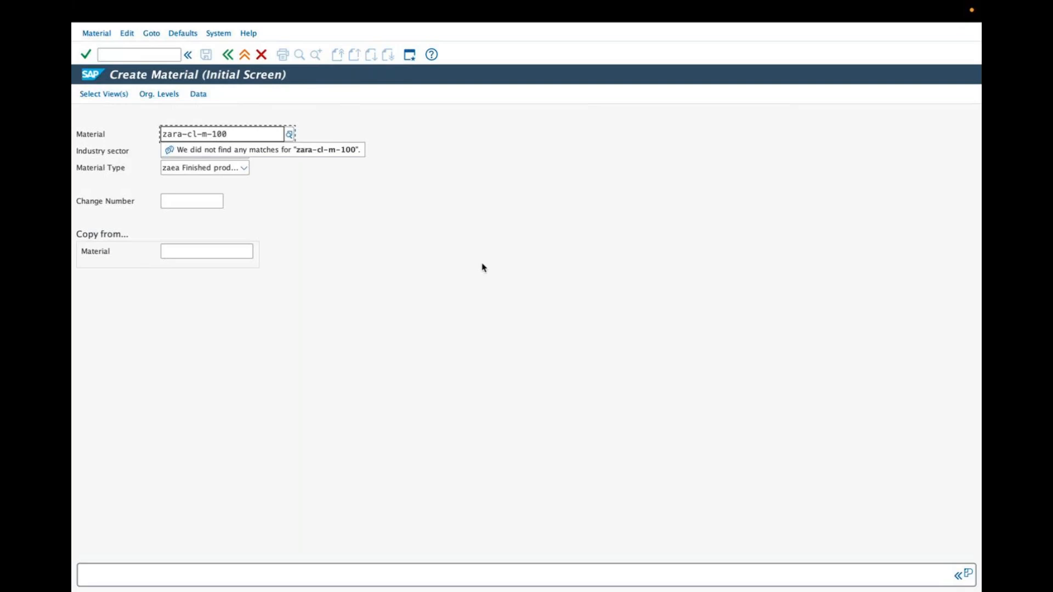
{"action": "left_click", "coordinate": [373, 229]}
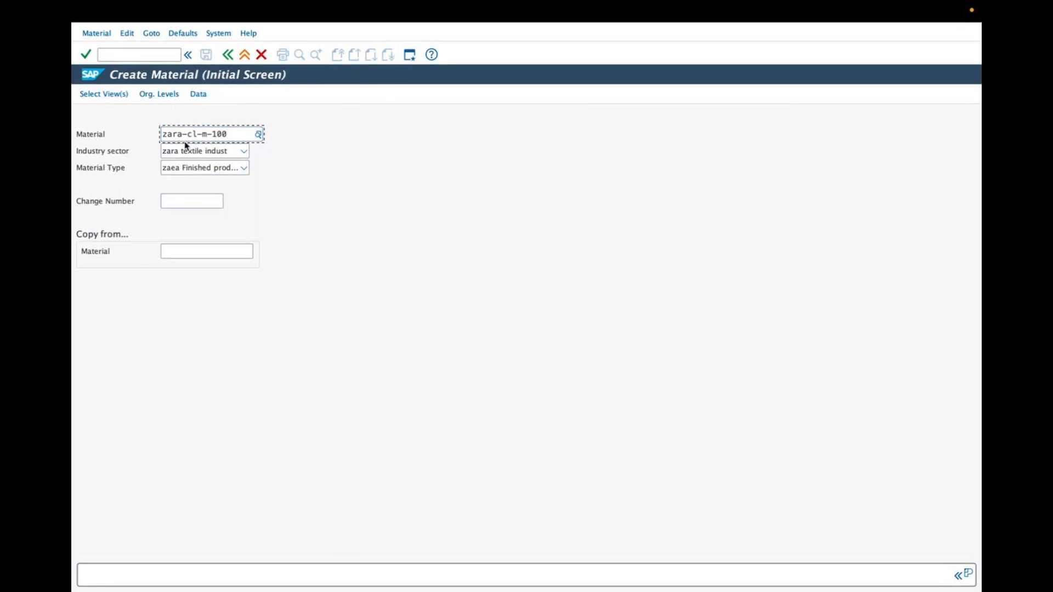
Step: Open the organizational levels from the view selection and set plant ZARP and storage location ZAR1
{"action": "left_click", "coordinate": [111, 96]}
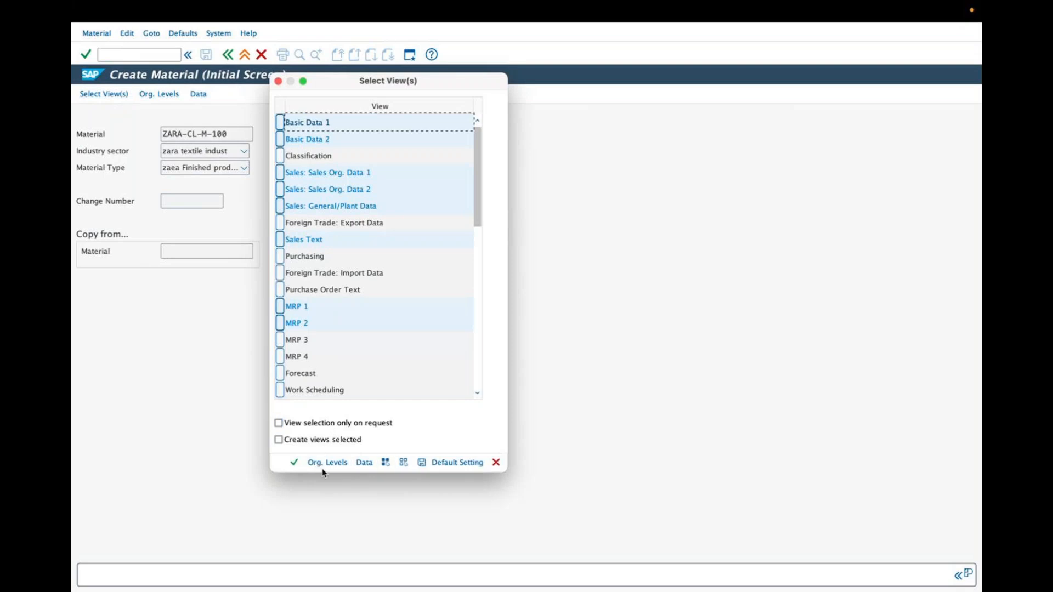
{"action": "left_click", "coordinate": [327, 463]}
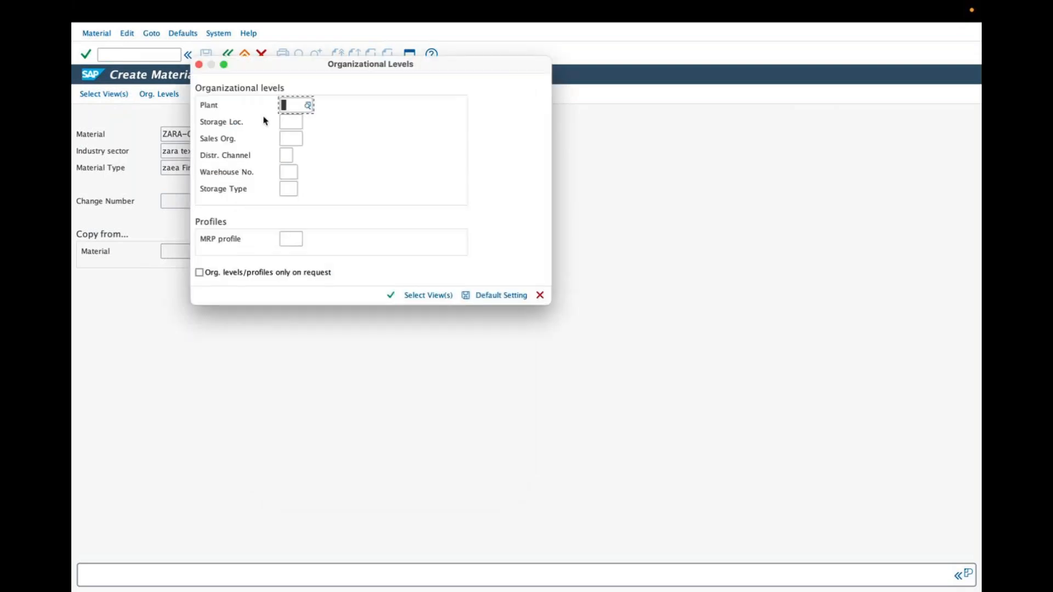
{"action": "type", "text": "zar"}
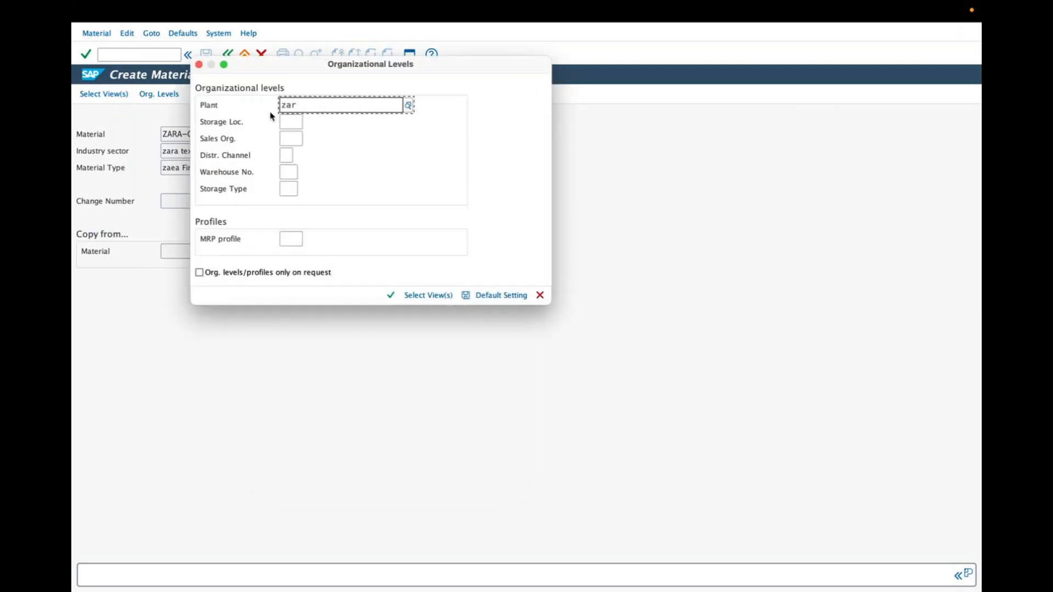
{"action": "left_click", "coordinate": [322, 158]}
{"action": "left_click", "coordinate": [295, 125]}
{"action": "type", "text": "zar"}
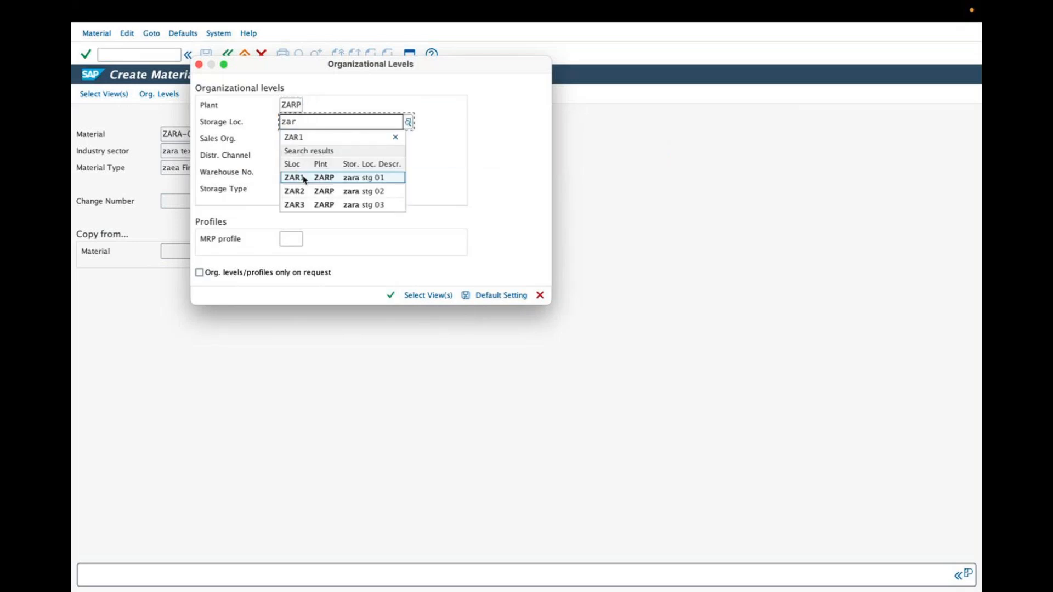
{"action": "left_click", "coordinate": [303, 176]}
Step: Set the sales organization to ZARS and the distribution channel to ZD (zara direct) for ZARA-CL-M-100
{"action": "left_click", "coordinate": [284, 138]}
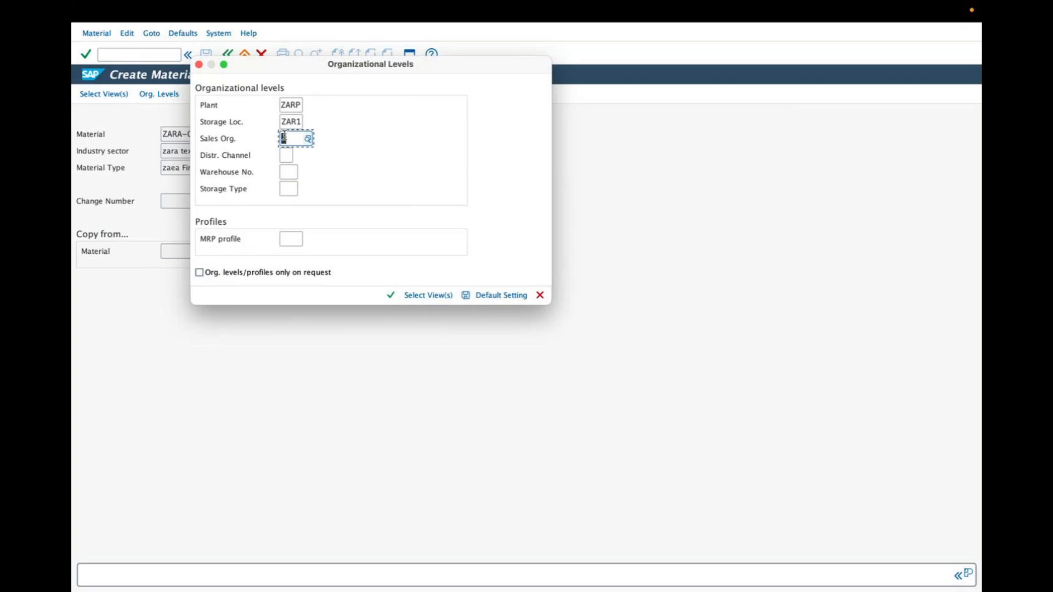
{"action": "type", "text": "zar"}
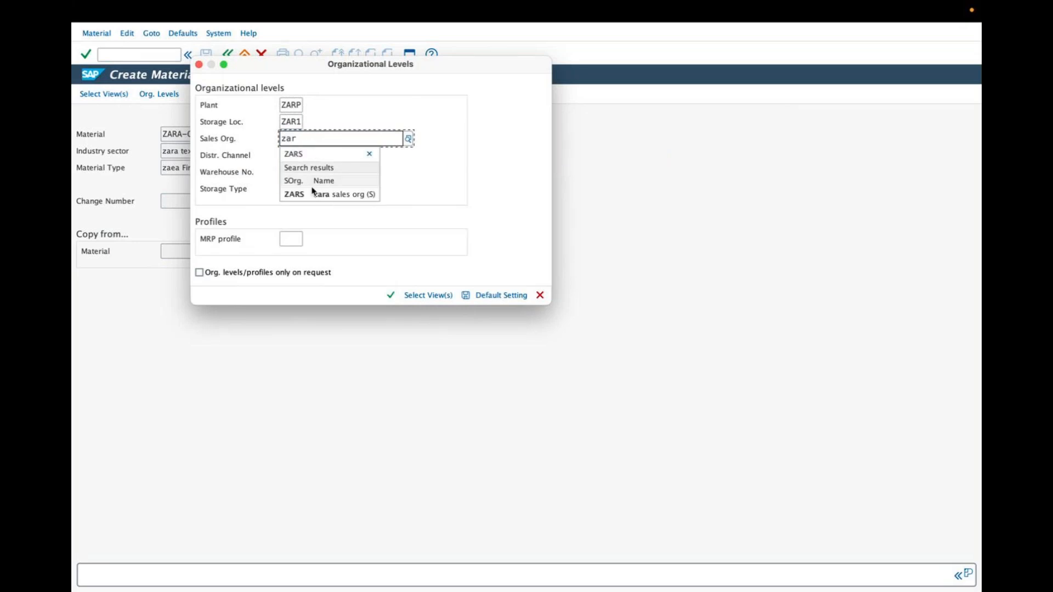
{"action": "left_click", "coordinate": [313, 188]}
{"action": "left_click", "coordinate": [290, 155]}
{"action": "type", "text": "z"}
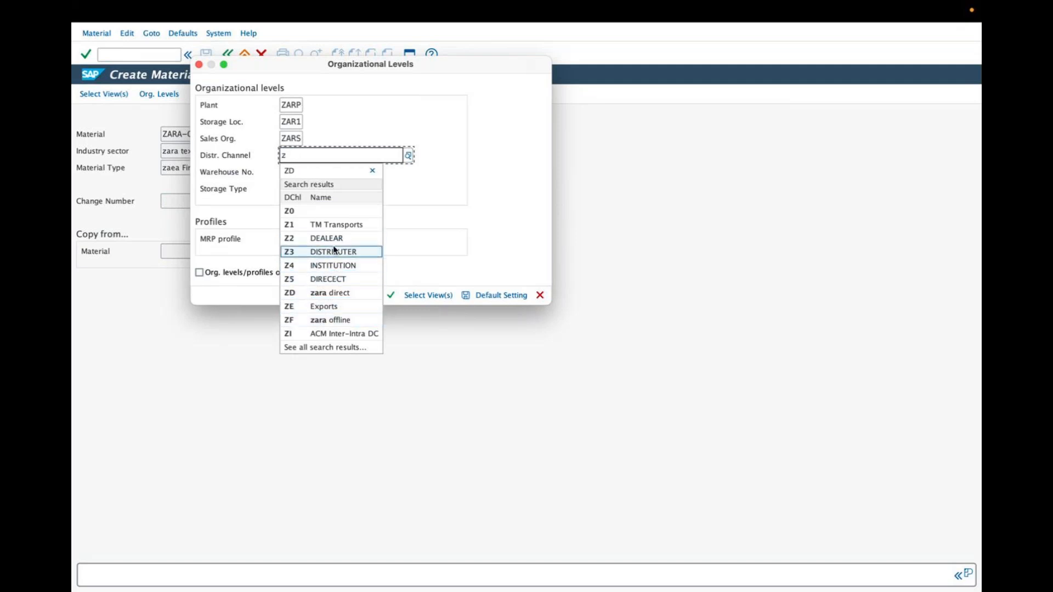
{"action": "left_click", "coordinate": [331, 293]}
Step: Choose warehouse number ZAW for ZARA-CL-M-100 and confirm the organizational levels to open Basic Data 1
{"action": "left_click", "coordinate": [288, 174]}
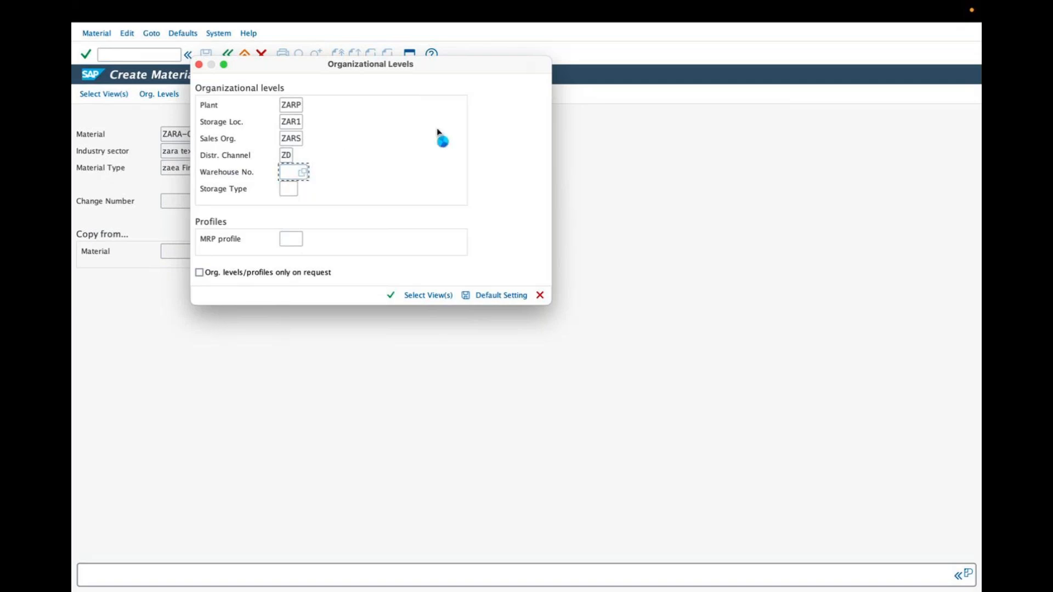
{"action": "left_click_drag", "start_coordinate": [473, 245], "coordinate": [470, 411]}
{"action": "scroll", "coordinate": [455, 351], "scroll_direction": "down", "scroll_amount": 4}
{"action": "left_click_drag", "start_coordinate": [472, 284], "coordinate": [473, 366]}
{"action": "double_click", "coordinate": [174, 377]}
{"action": "left_click", "coordinate": [392, 296]}
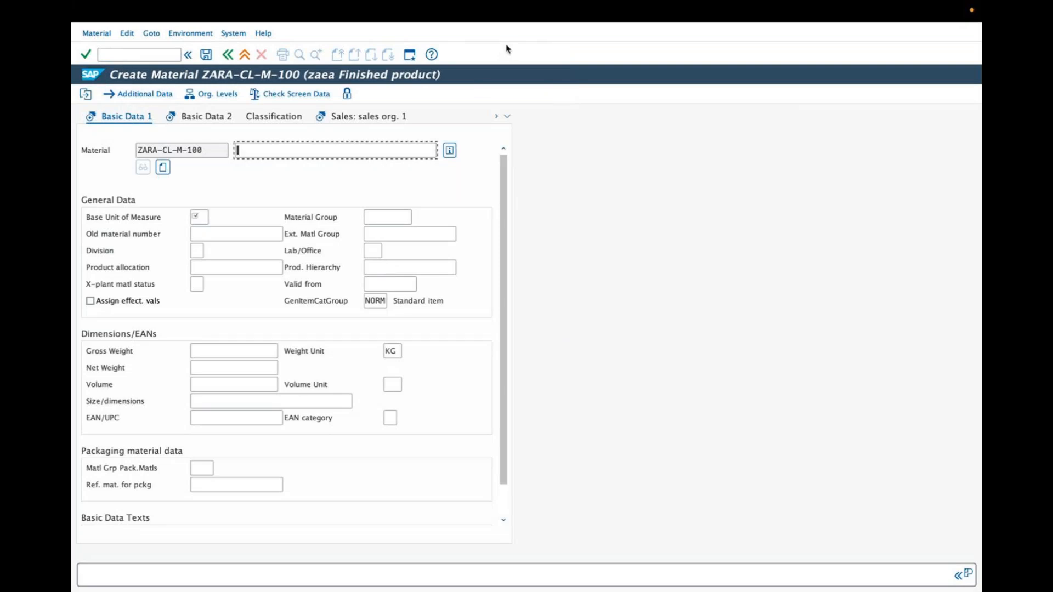
{"action": "mouse_move", "coordinate": [81, 127]}
{"action": "left_mouse_down"}
{"action": "mouse_move", "coordinate": [92, 109]}
{"action": "mouse_move", "coordinate": [175, 112]}
{"action": "mouse_move", "coordinate": [177, 124]}
{"action": "left_mouse_up"}
{"action": "left_click_drag", "start_coordinate": [241, 130], "coordinate": [300, 128]}
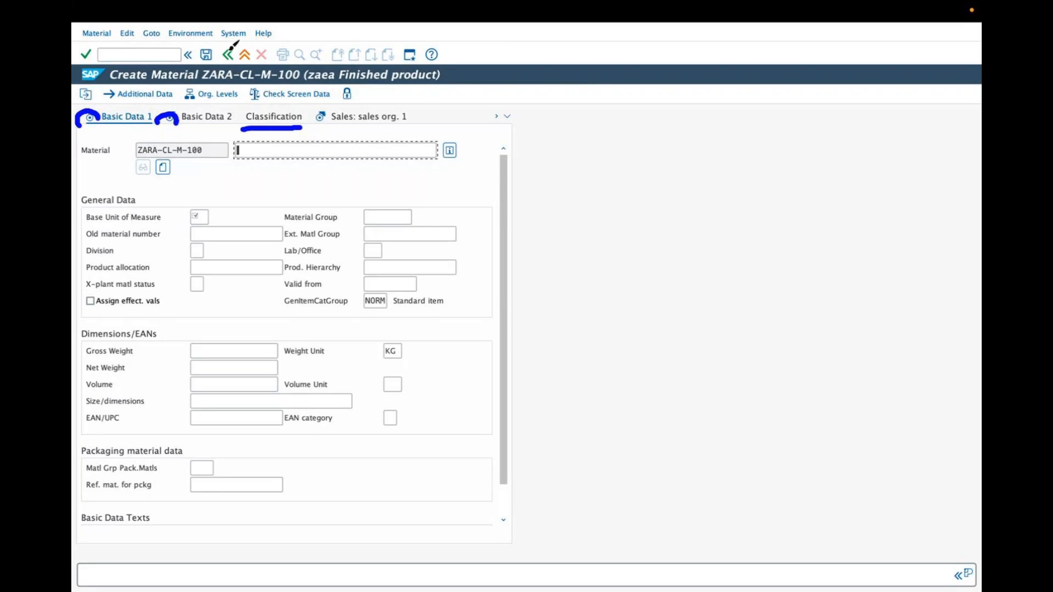
{"action": "left_click", "coordinate": [510, 43]}
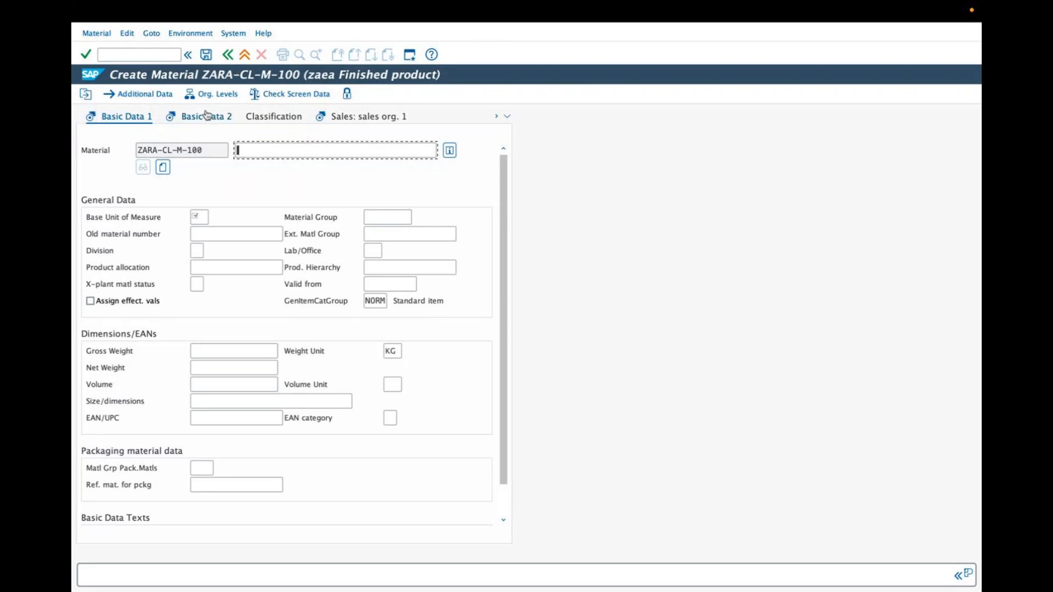
Step: Exit the creation of material ZARA-CL-M-100 without saving its data
{"action": "left_click", "coordinate": [230, 55]}
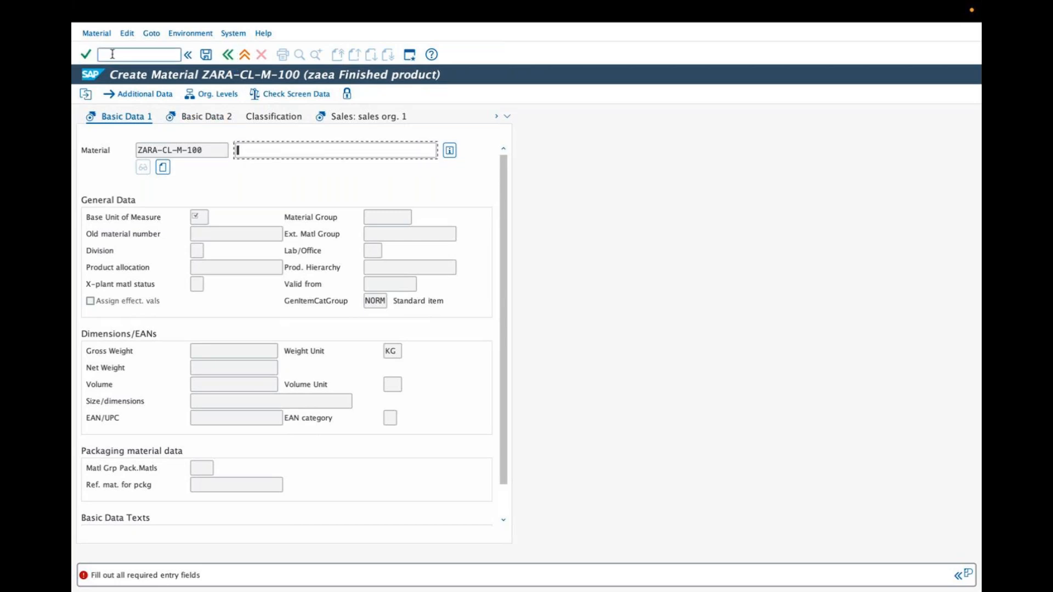
{"action": "left_click", "coordinate": [229, 54]}
{"action": "left_click", "coordinate": [244, 54]}
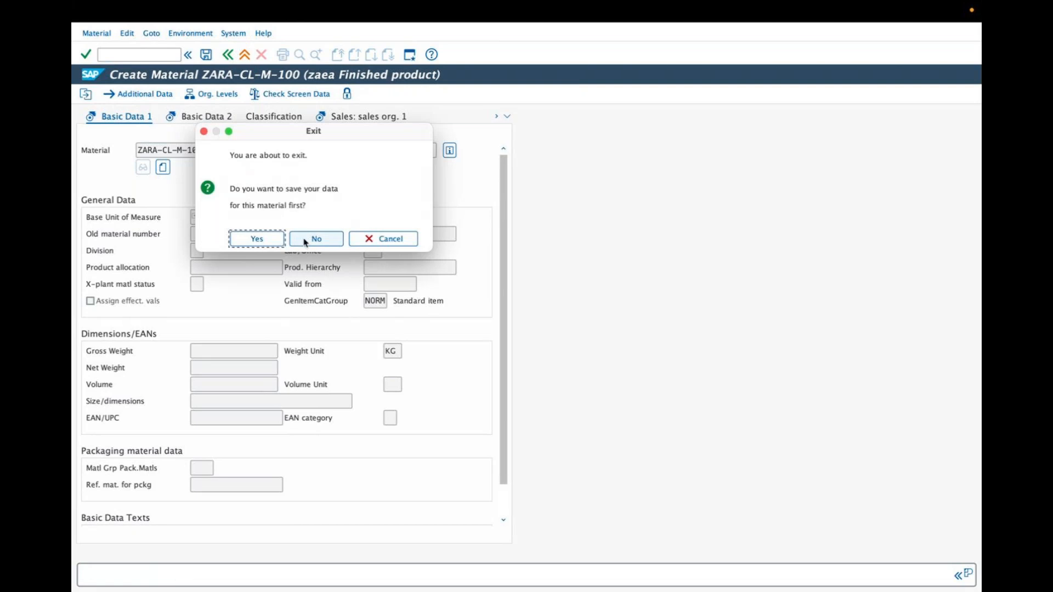
{"action": "left_click", "coordinate": [315, 238]}
Step: Restart transaction MM01 and enter zara-cl-m-100 as the material number
{"action": "type", "text": "mm01"}
{"action": "key", "text": "Return"}
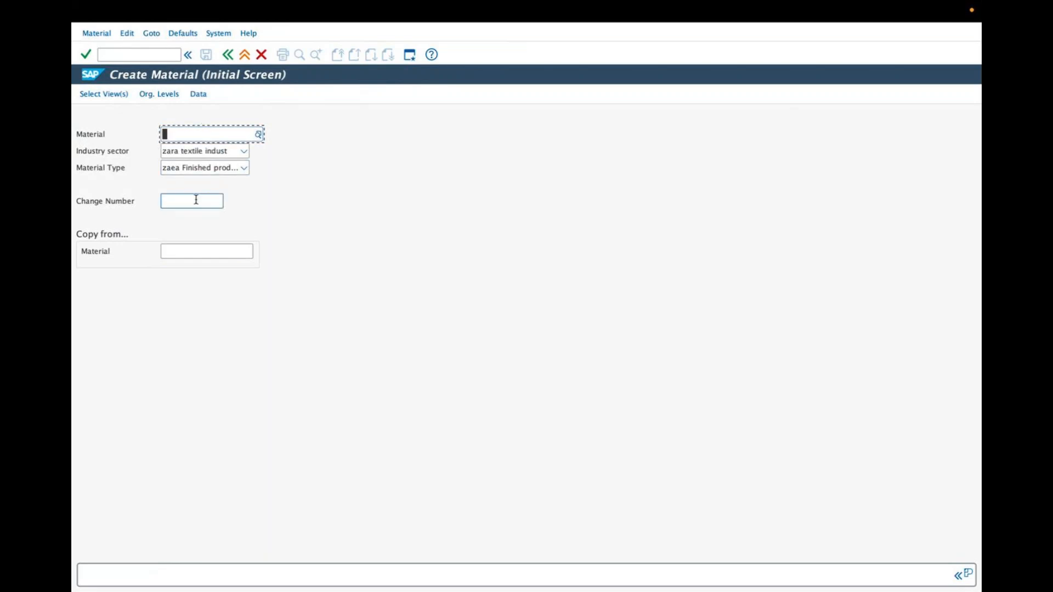
{"action": "type", "text": "za"}
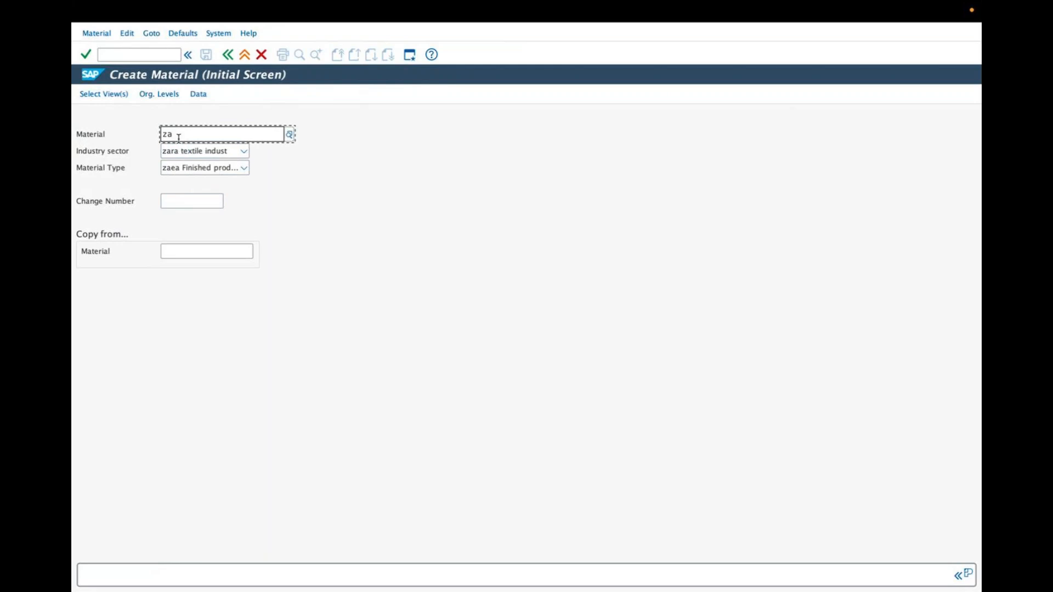
{"action": "type", "text": "ra-cl-m-100"}
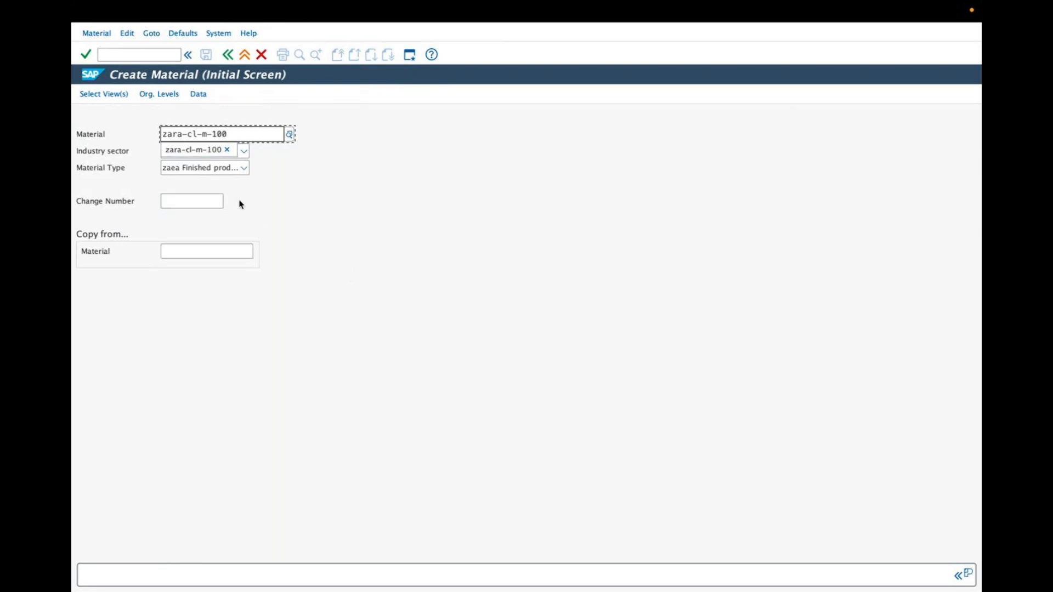
Step: Open the organizational levels from the view selection and set the plant to ZARP and the storage location to ZAR1
{"action": "left_click", "coordinate": [105, 97]}
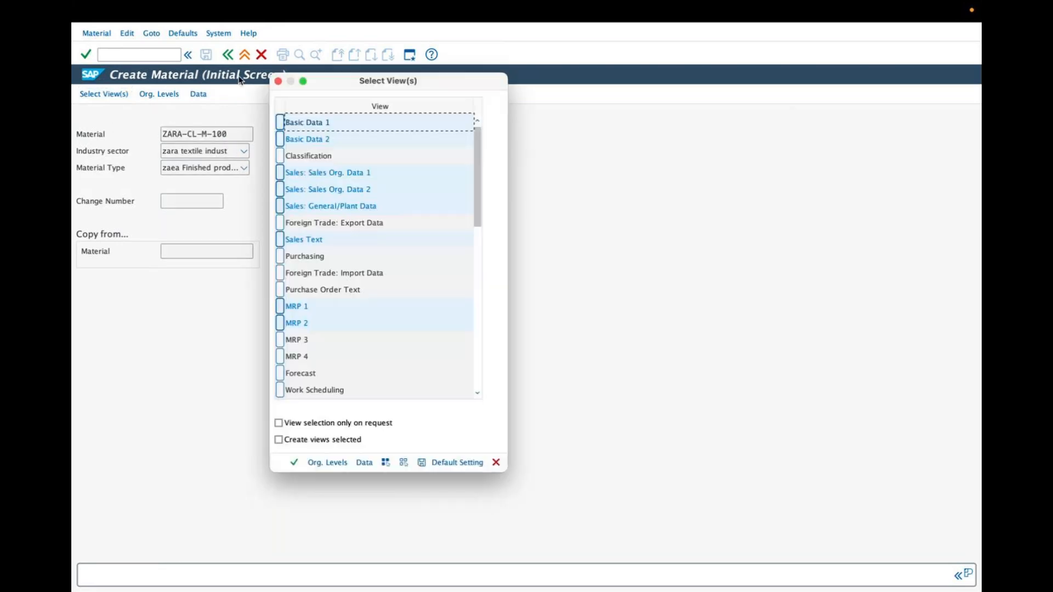
{"action": "left_click", "coordinate": [332, 463]}
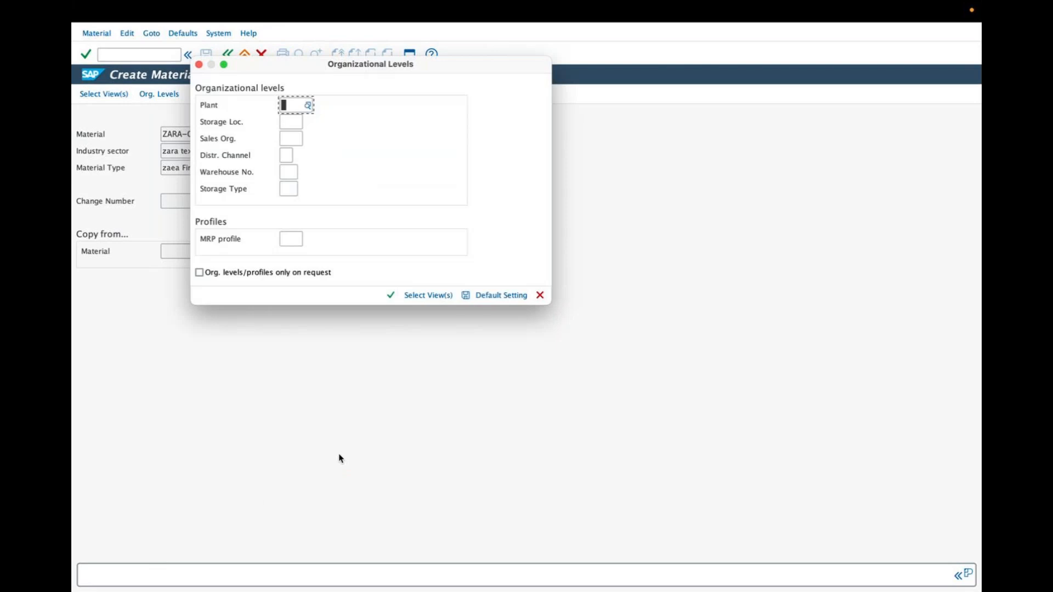
{"action": "type", "text": "zarp"}
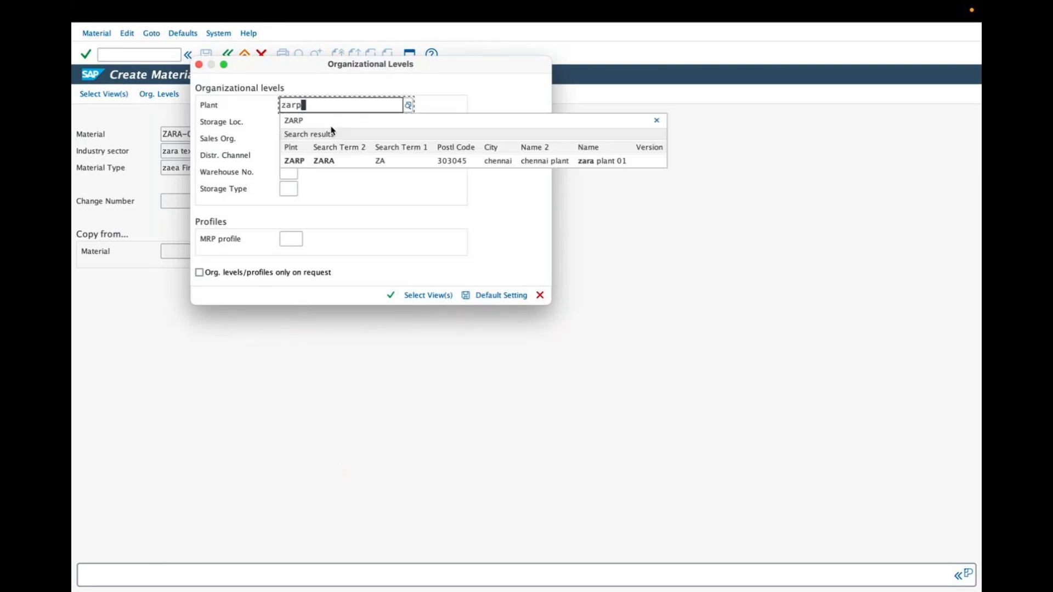
{"action": "left_click", "coordinate": [324, 158]}
{"action": "left_click", "coordinate": [289, 123]}
{"action": "type", "text": "zar"}
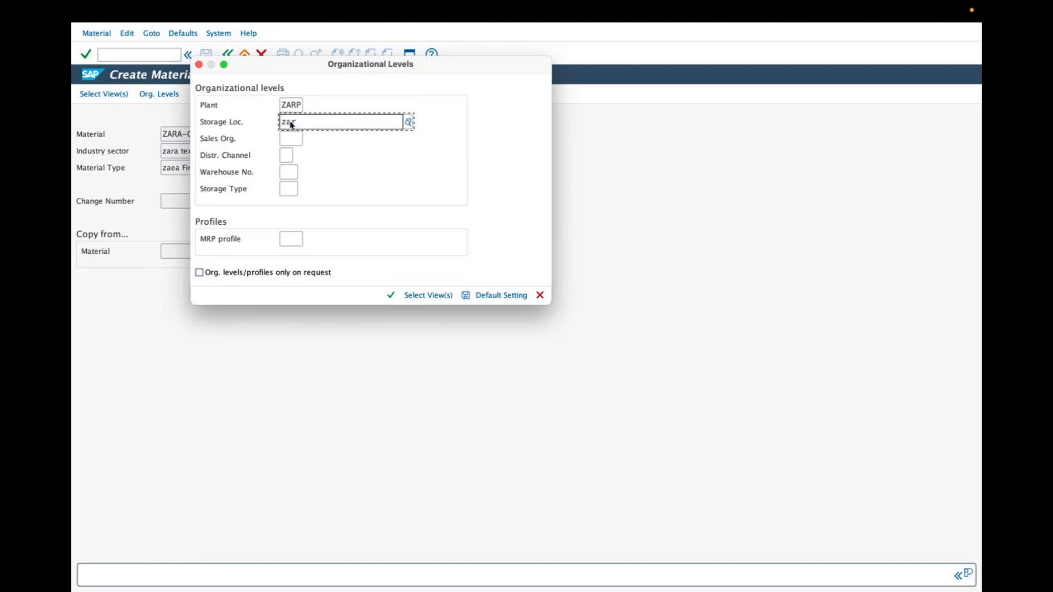
{"action": "left_click", "coordinate": [296, 138]}
Step: Set the sales organization to ZARS and the distribution channel to ZD, zara direct
{"action": "left_click", "coordinate": [294, 137]}
{"action": "type", "text": "za"}
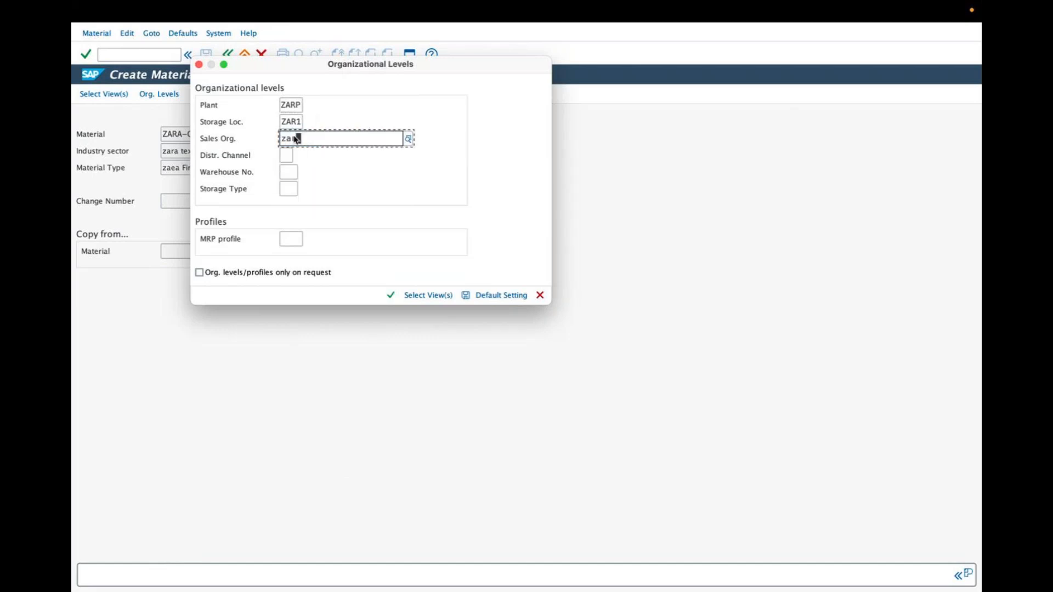
{"action": "type", "text": "r"}
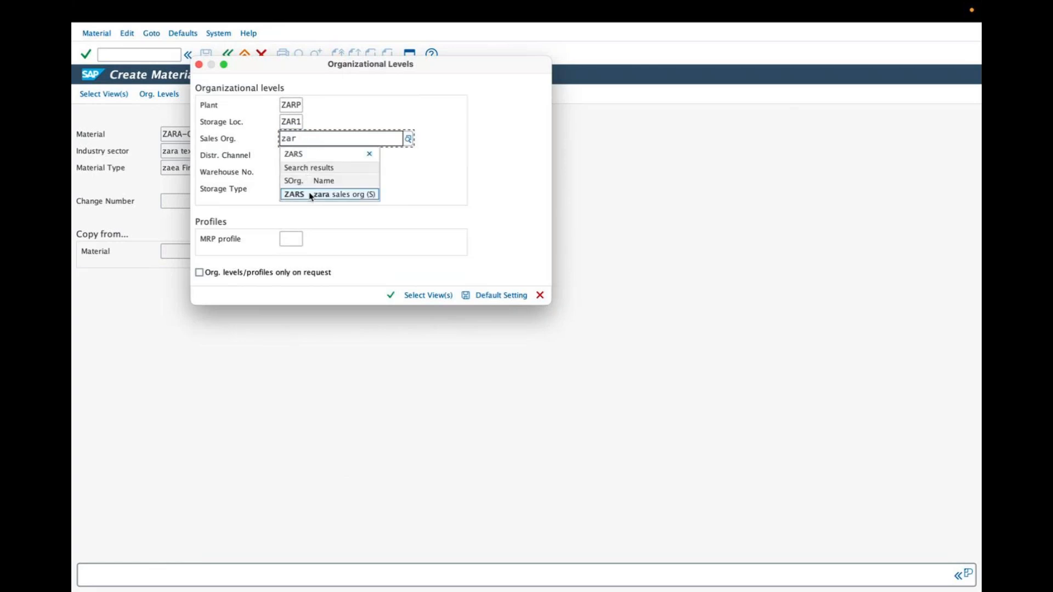
{"action": "left_click", "coordinate": [312, 195]}
{"action": "left_click", "coordinate": [285, 154]}
{"action": "type", "text": "z"}
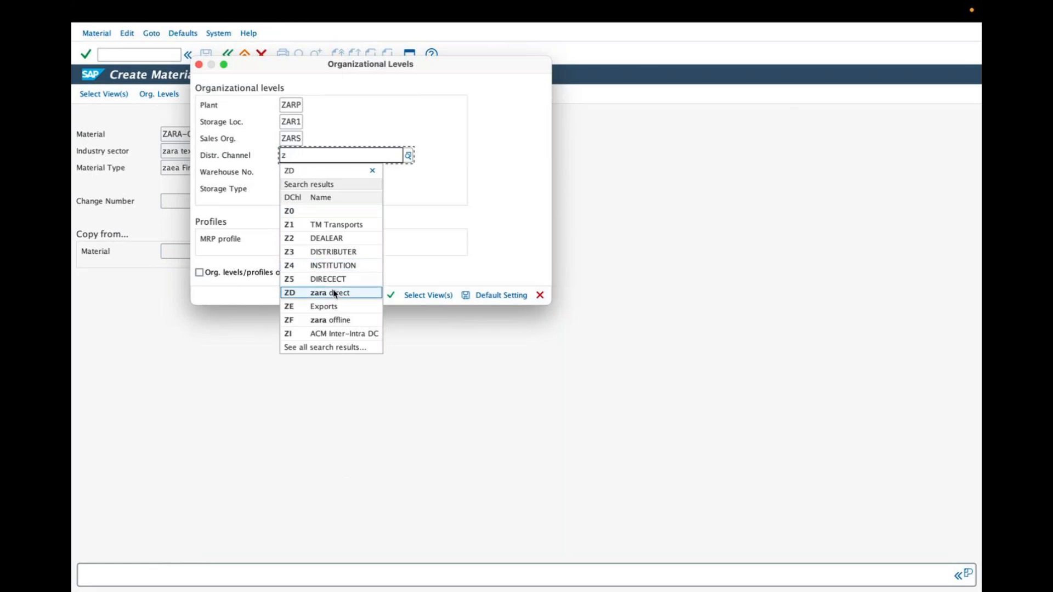
{"action": "left_click", "coordinate": [332, 293]}
Step: Choose warehouse number ZAW, zara W.HOUSE, from the possible entries and confirm the organizational levels
{"action": "left_click", "coordinate": [288, 172]}
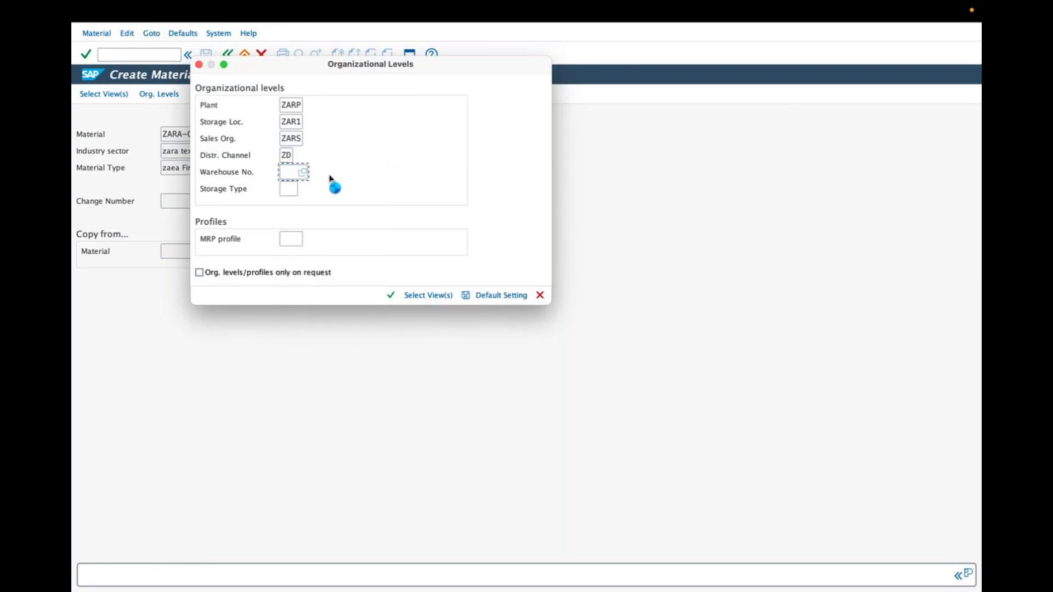
{"action": "key", "text": "F4"}
{"action": "left_click_drag", "start_coordinate": [470, 241], "coordinate": [473, 366]}
{"action": "left_click", "coordinate": [223, 378]}
{"action": "left_click", "coordinate": [417, 411]}
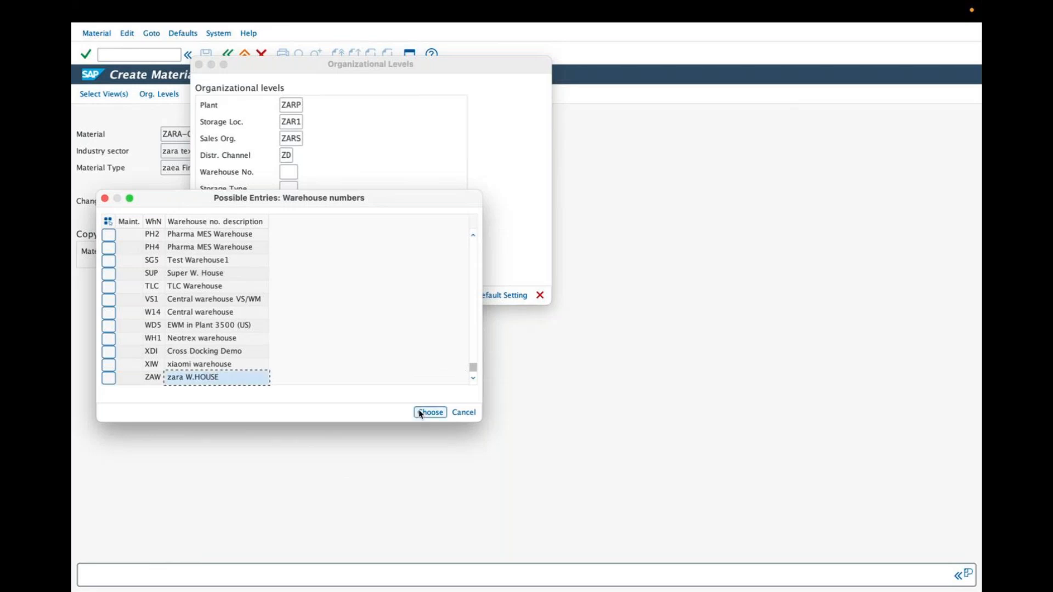
{"action": "left_click", "coordinate": [391, 296]}
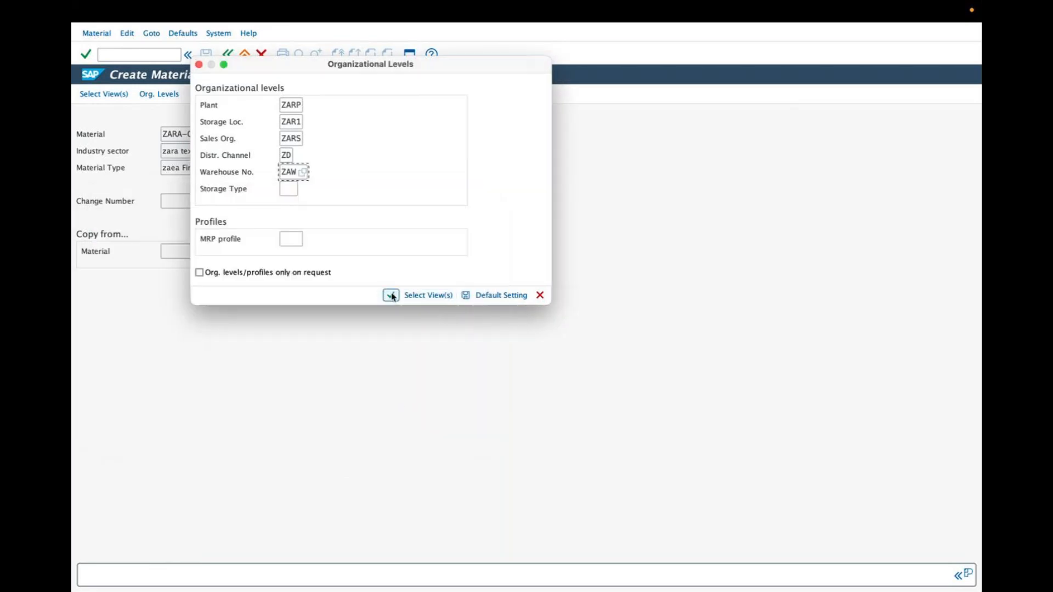
{"action": "left_click", "coordinate": [392, 297]}
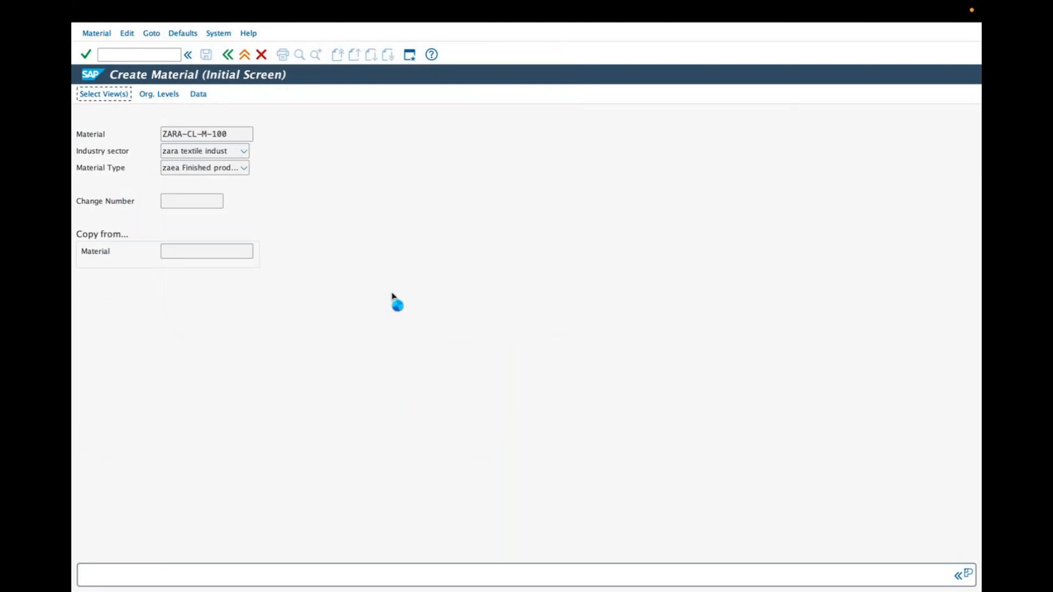
Step: Examine which views are marked as selected for ZARA-CL-M-100, including those in the full view list
{"action": "double_click", "coordinate": [209, 151]}
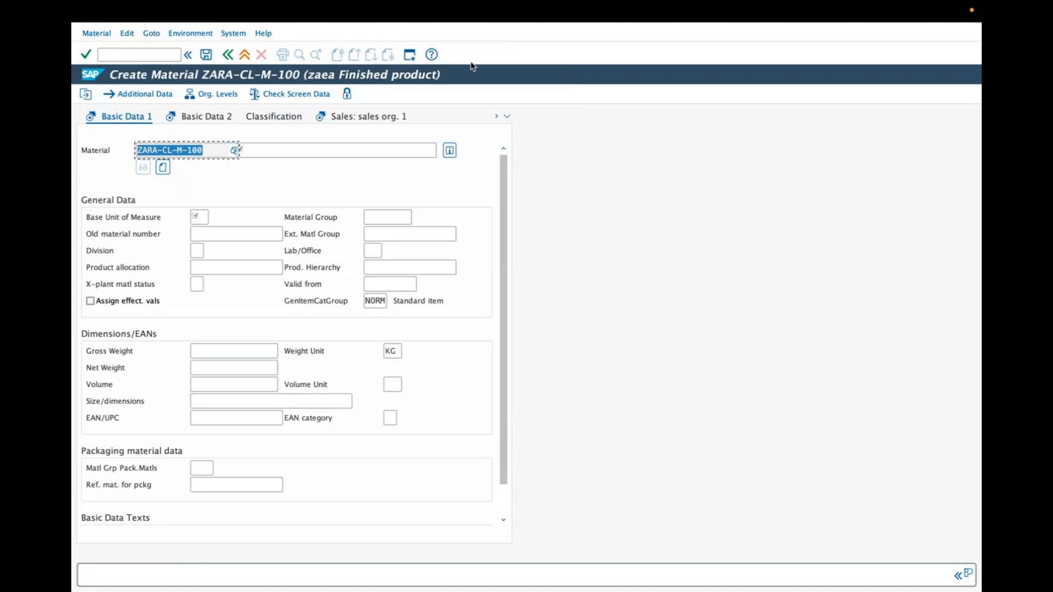
{"action": "mouse_move", "coordinate": [105, 126]}
{"action": "left_mouse_down"}
{"action": "mouse_move", "coordinate": [87, 128]}
{"action": "mouse_move", "coordinate": [79, 115]}
{"action": "mouse_move", "coordinate": [99, 107]}
{"action": "left_mouse_up"}
{"action": "mouse_move", "coordinate": [177, 125]}
{"action": "left_mouse_down"}
{"action": "mouse_move", "coordinate": [159, 126]}
{"action": "mouse_move", "coordinate": [164, 106]}
{"action": "mouse_move", "coordinate": [180, 107]}
{"action": "left_mouse_up"}
{"action": "mouse_move", "coordinate": [317, 121]}
{"action": "left_mouse_down"}
{"action": "mouse_move", "coordinate": [295, 115]}
{"action": "mouse_move", "coordinate": [332, 107]}
{"action": "left_mouse_up"}
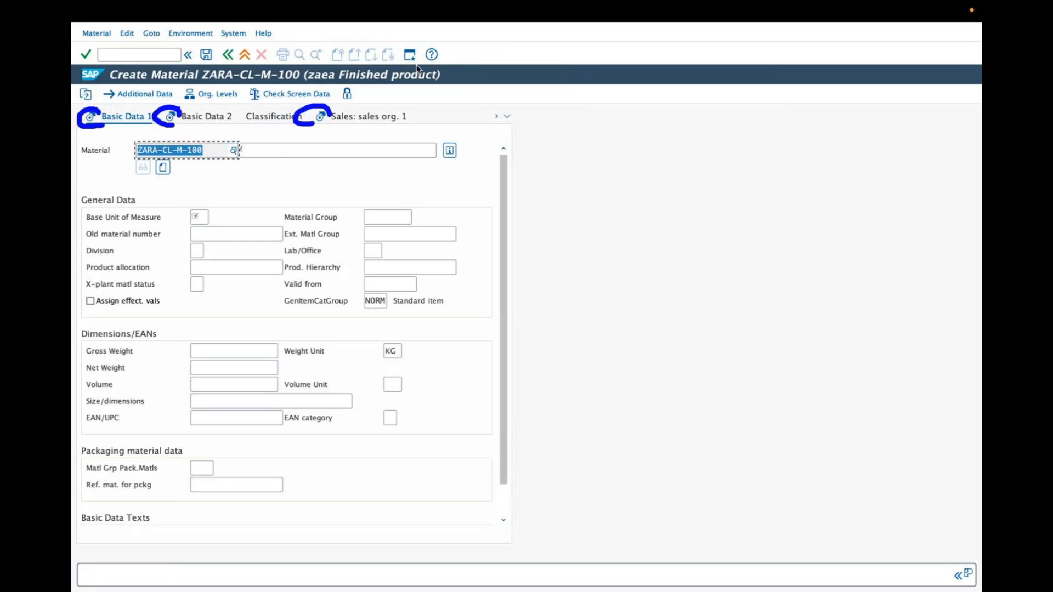
{"action": "left_click", "coordinate": [472, 66]}
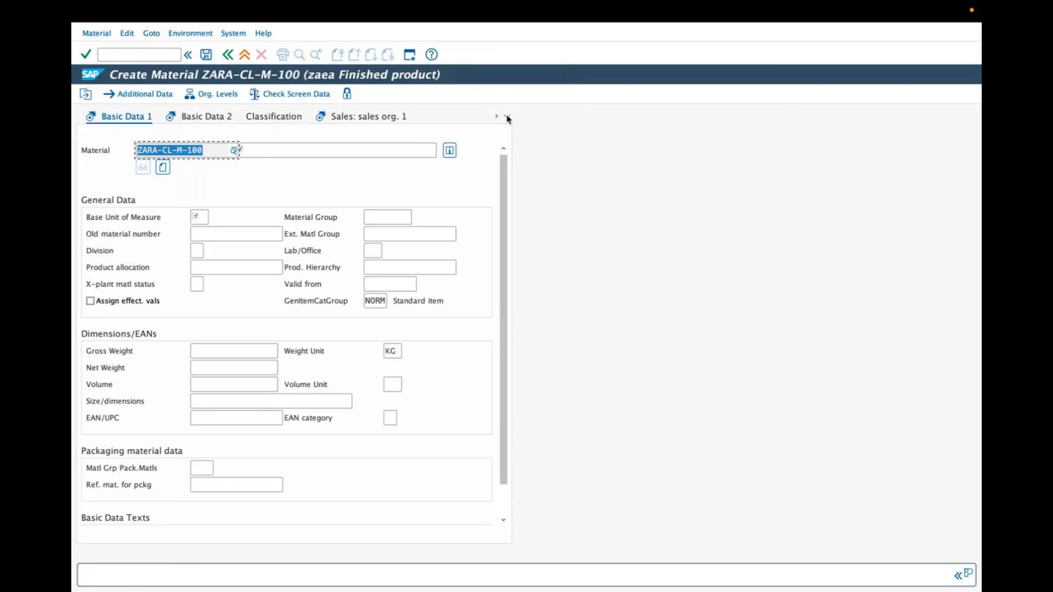
{"action": "left_click", "coordinate": [507, 117]}
{"action": "mouse_move", "coordinate": [595, 147]}
{"action": "left_mouse_down"}
{"action": "mouse_move", "coordinate": [594, 259]}
{"action": "mouse_move", "coordinate": [599, 146]}
{"action": "left_mouse_up"}
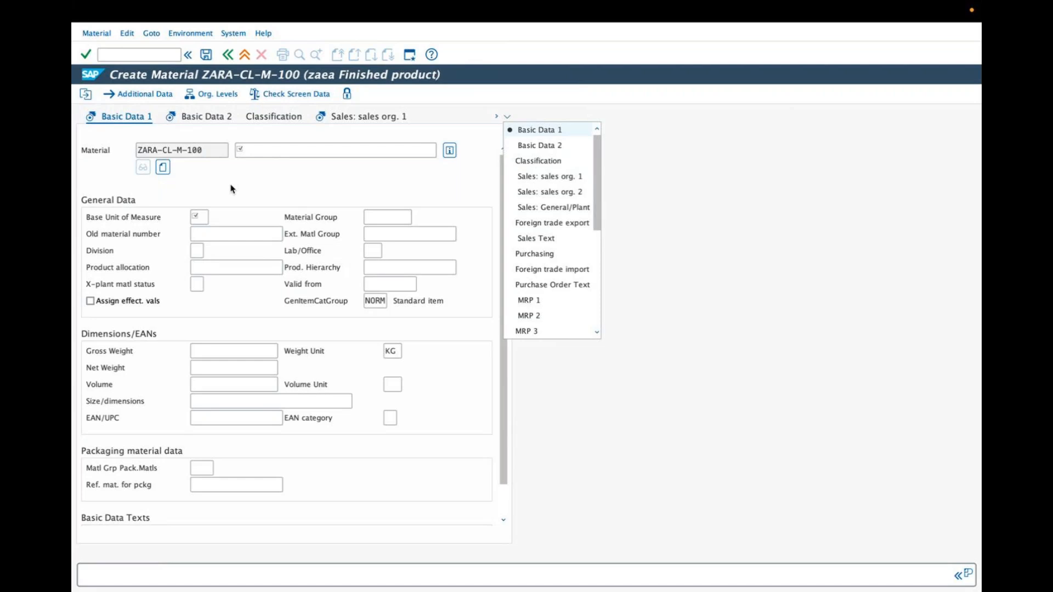
{"action": "left_click", "coordinate": [385, 150]}
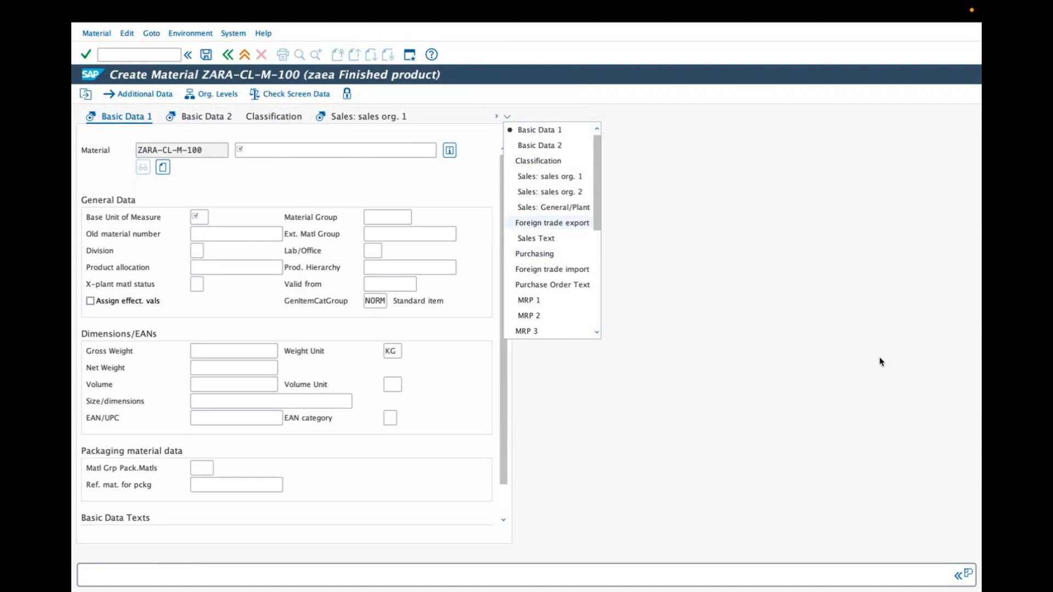
{"action": "left_click", "coordinate": [476, 71]}
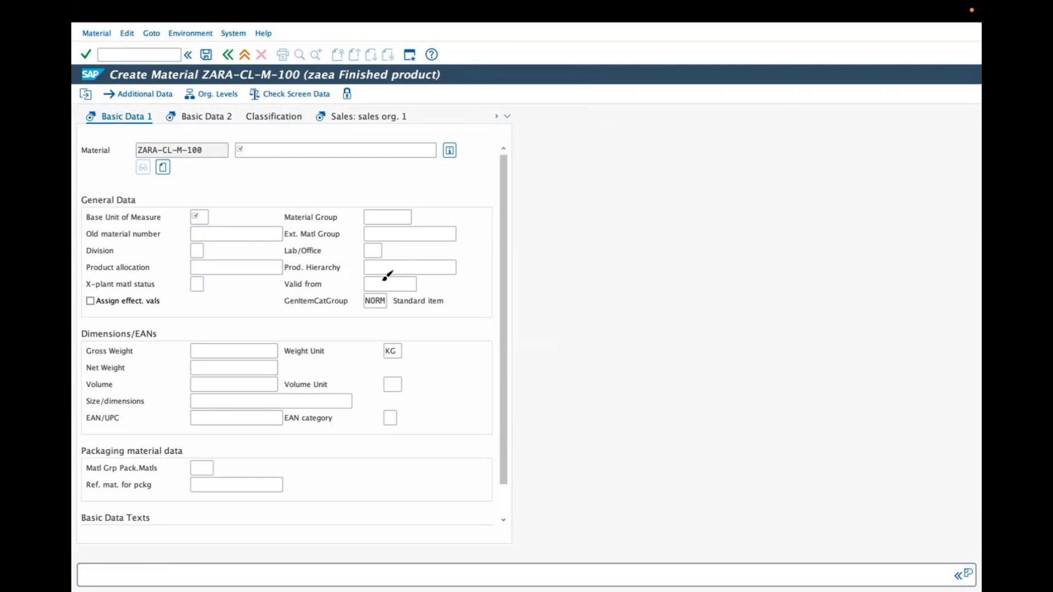
{"action": "mouse_move", "coordinate": [329, 317]}
{"action": "left_mouse_down"}
{"action": "mouse_move", "coordinate": [345, 360]}
{"action": "mouse_move", "coordinate": [364, 339]}
{"action": "left_mouse_up"}
{"action": "mouse_move", "coordinate": [356, 296]}
{"action": "left_mouse_down"}
{"action": "mouse_move", "coordinate": [392, 275]}
{"action": "mouse_move", "coordinate": [433, 280]}
{"action": "mouse_move", "coordinate": [483, 265]}
{"action": "left_mouse_up"}
{"action": "left_click_drag", "start_coordinate": [372, 394], "coordinate": [395, 416]}
{"action": "left_click_drag", "start_coordinate": [380, 387], "coordinate": [405, 365]}
{"action": "mouse_move", "coordinate": [390, 356]}
{"action": "left_mouse_down"}
{"action": "mouse_move", "coordinate": [409, 368]}
{"action": "mouse_move", "coordinate": [439, 335]}
{"action": "mouse_move", "coordinate": [438, 379]}
{"action": "left_mouse_up"}
{"action": "mouse_move", "coordinate": [469, 345]}
{"action": "left_mouse_down"}
{"action": "mouse_move", "coordinate": [473, 359]}
{"action": "mouse_move", "coordinate": [490, 329]}
{"action": "left_mouse_up"}
{"action": "left_click_drag", "start_coordinate": [481, 223], "coordinate": [545, 297]}
{"action": "mouse_move", "coordinate": [540, 261]}
{"action": "left_mouse_down"}
{"action": "mouse_move", "coordinate": [575, 218]}
{"action": "mouse_move", "coordinate": [582, 259]}
{"action": "mouse_move", "coordinate": [668, 183]}
{"action": "left_mouse_up"}
{"action": "mouse_move", "coordinate": [628, 246]}
{"action": "left_mouse_down"}
{"action": "mouse_move", "coordinate": [665, 208]}
{"action": "mouse_move", "coordinate": [630, 244]}
{"action": "left_mouse_up"}
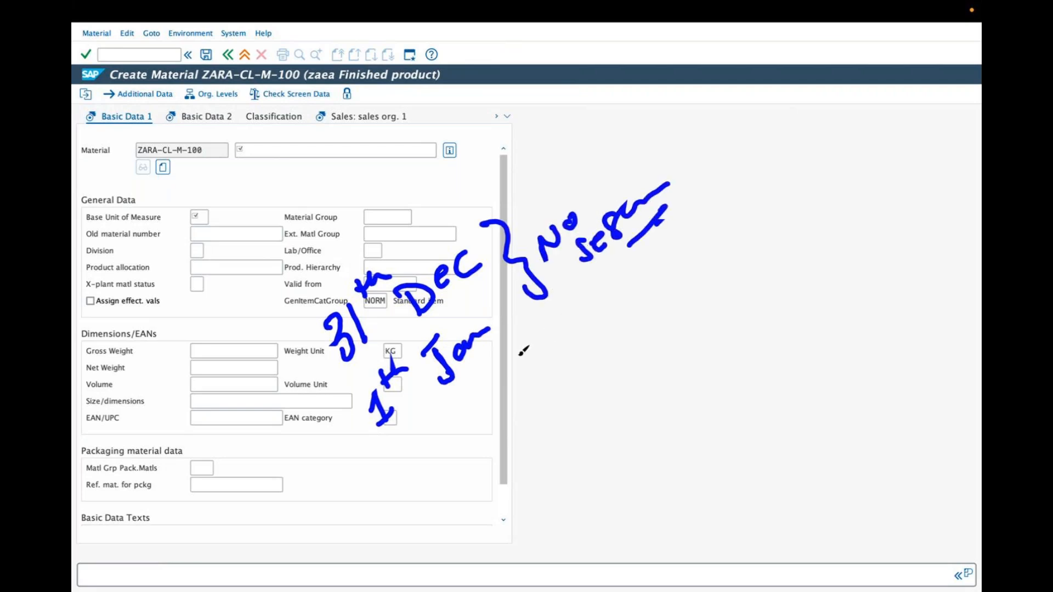
{"action": "left_click_drag", "start_coordinate": [532, 433], "coordinate": [588, 458]}
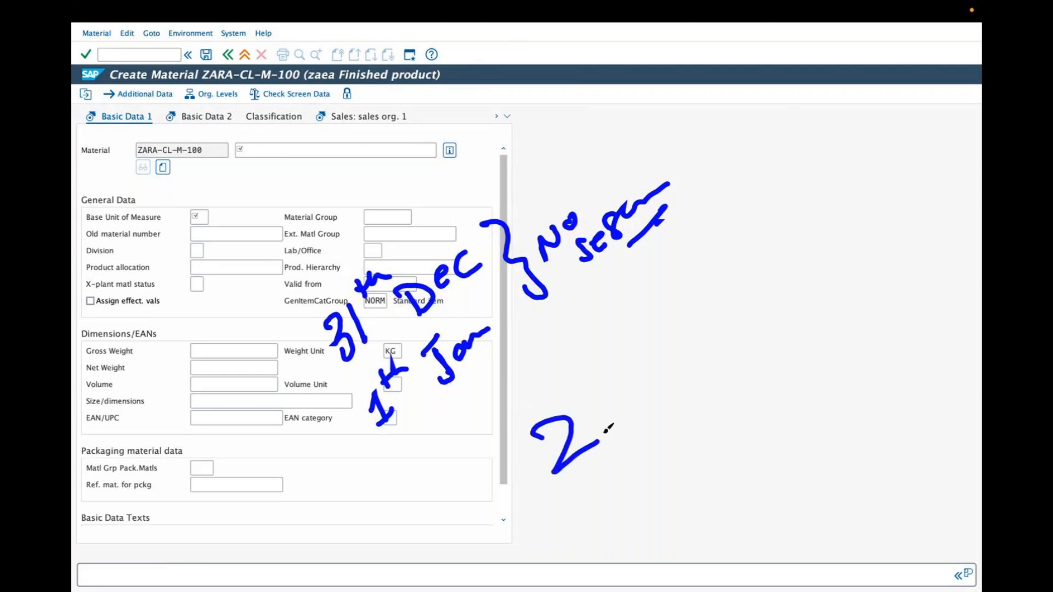
{"action": "mouse_move", "coordinate": [580, 409]}
{"action": "left_mouse_down"}
{"action": "mouse_move", "coordinate": [603, 378]}
{"action": "mouse_move", "coordinate": [618, 396]}
{"action": "left_mouse_up"}
{"action": "mouse_move", "coordinate": [648, 376]}
{"action": "left_mouse_down"}
{"action": "mouse_move", "coordinate": [669, 399]}
{"action": "mouse_move", "coordinate": [648, 408]}
{"action": "mouse_move", "coordinate": [668, 364]}
{"action": "left_mouse_up"}
{"action": "mouse_move", "coordinate": [692, 354]}
{"action": "left_mouse_down"}
{"action": "mouse_move", "coordinate": [680, 363]}
{"action": "mouse_move", "coordinate": [717, 340]}
{"action": "left_mouse_up"}
{"action": "left_click_drag", "start_coordinate": [712, 358], "coordinate": [676, 403]}
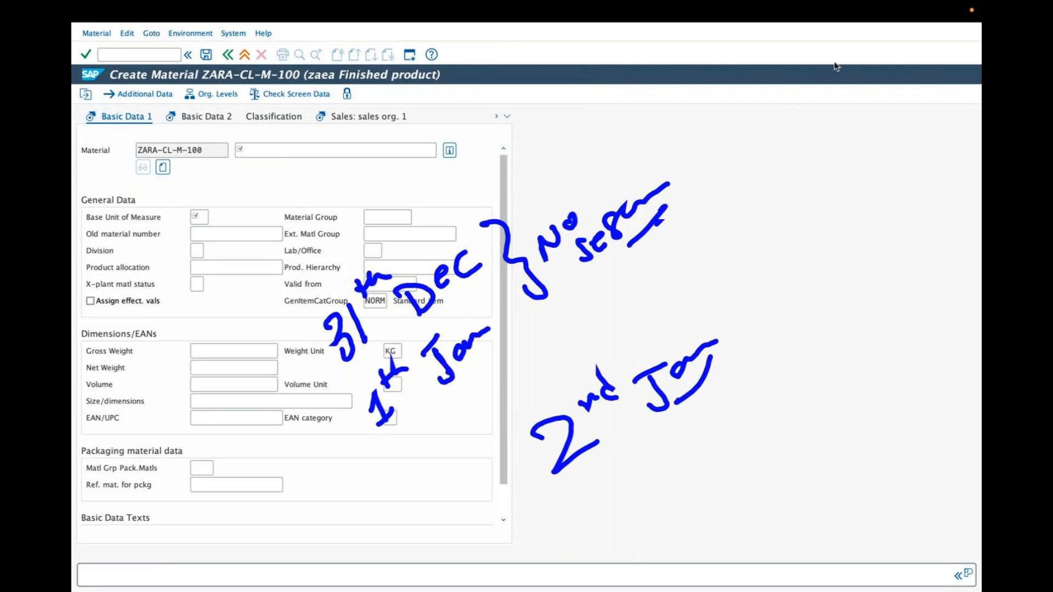
{"action": "key", "text": "Escape"}
{"action": "key", "text": "ctrl+Left"}
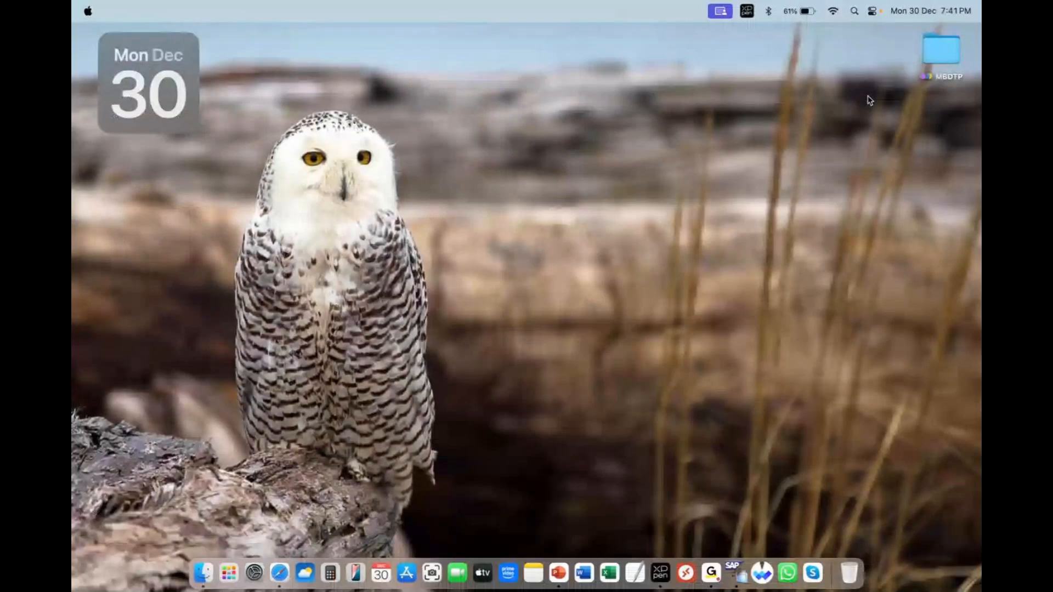